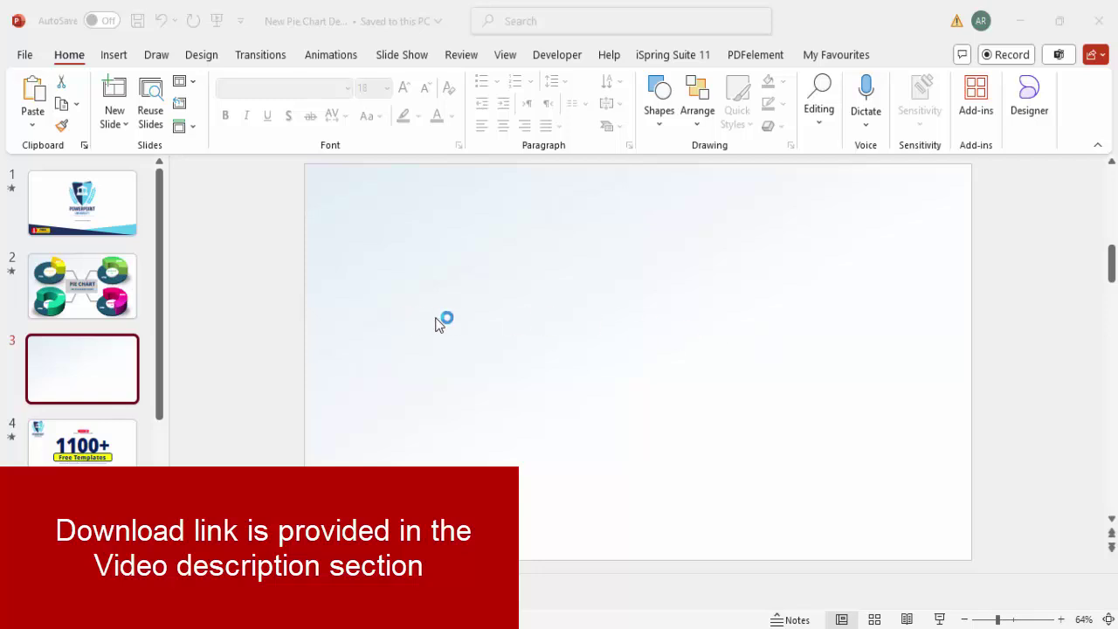
- Draw a circle on the blank slide with the Oval shape
click(507, 55)
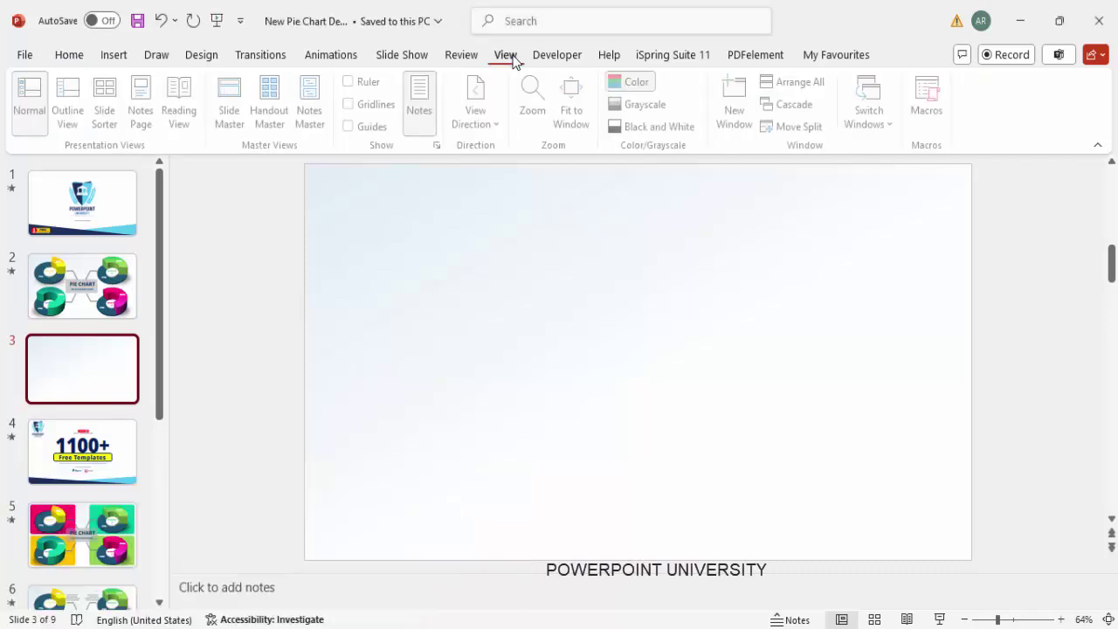
click(114, 54)
click(365, 123)
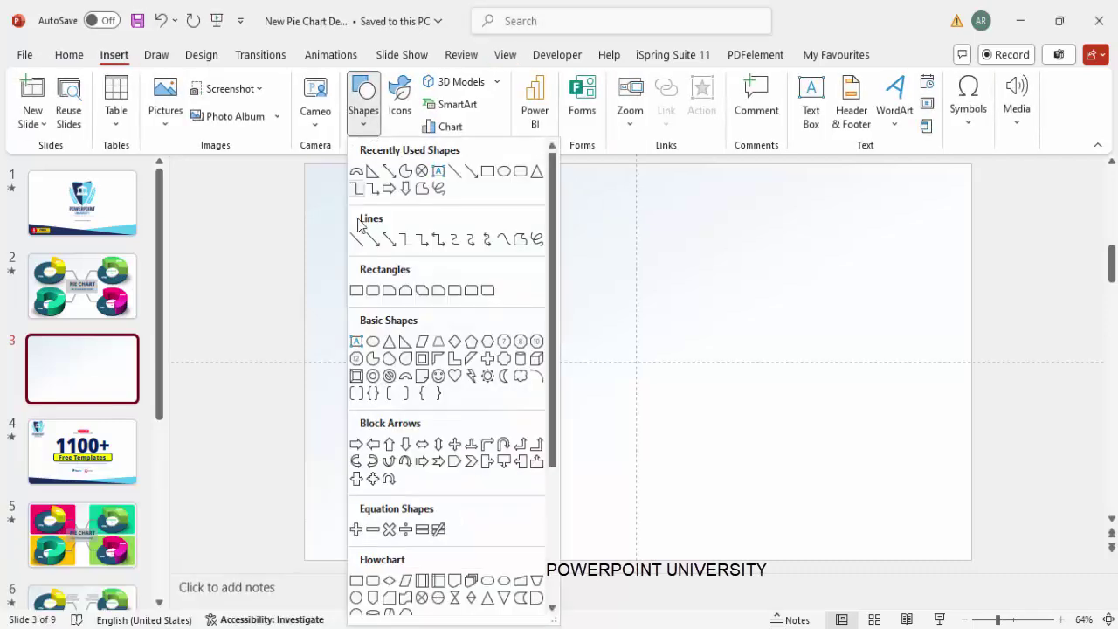
click(373, 341)
drag(565, 295, 749, 461)
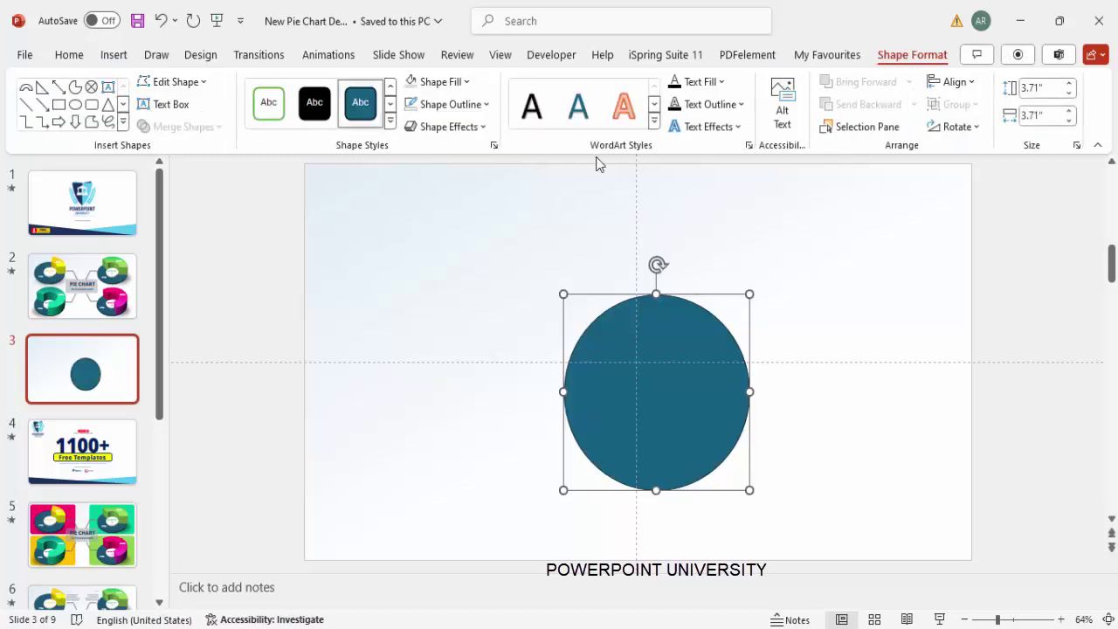
- Remove the circle's outline, centre it horizontally and vertically, and fill it dark blue
click(450, 104)
click(461, 383)
click(611, 384)
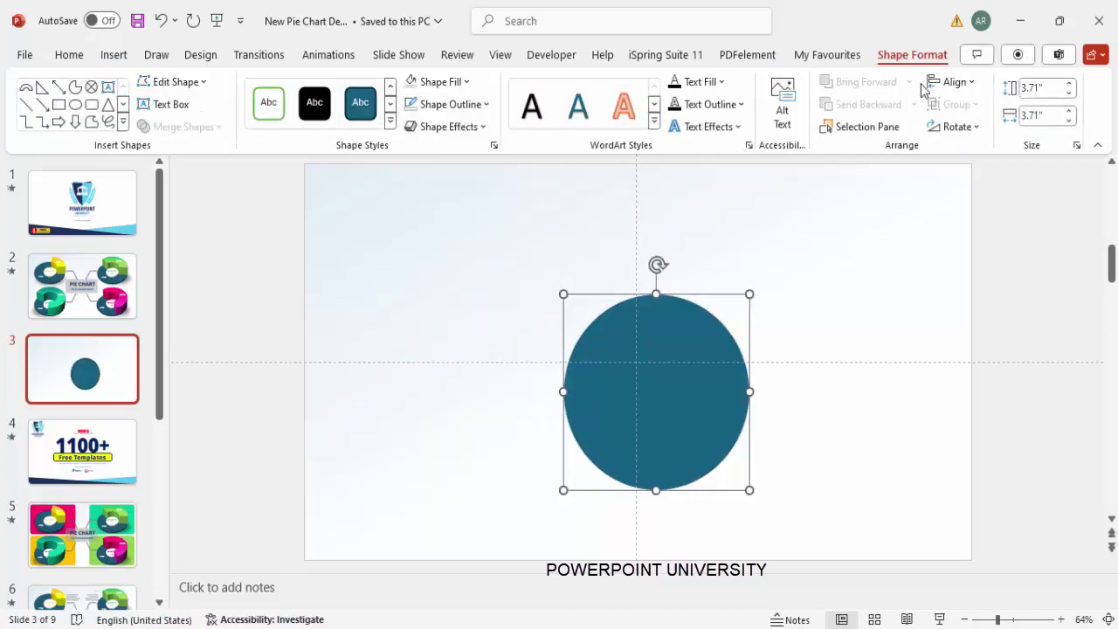
click(954, 81)
click(968, 125)
click(954, 82)
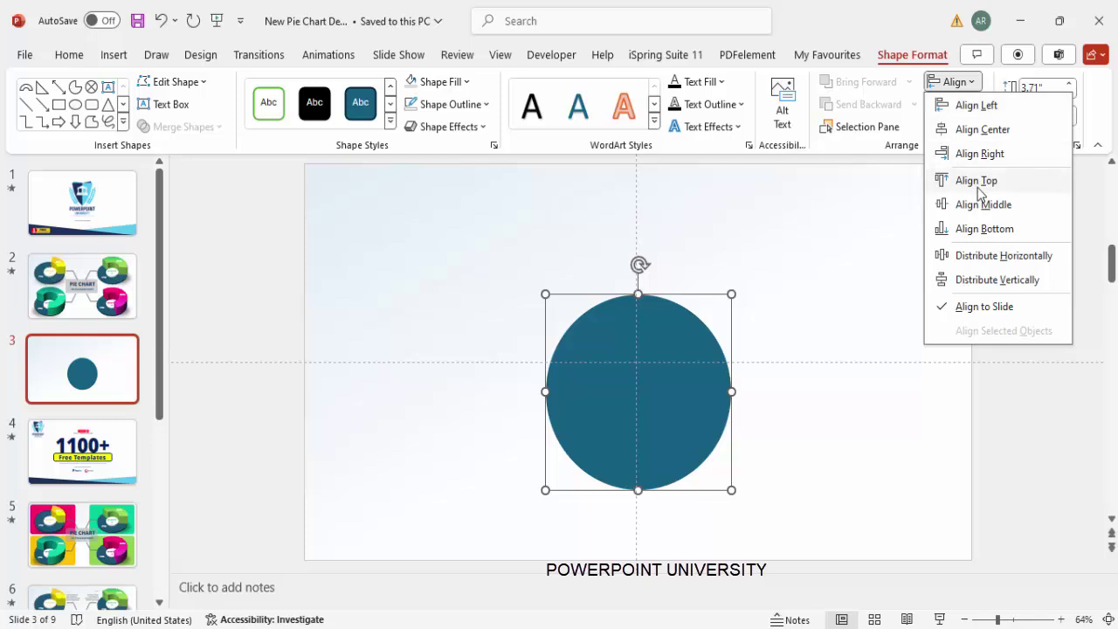
click(978, 201)
click(456, 88)
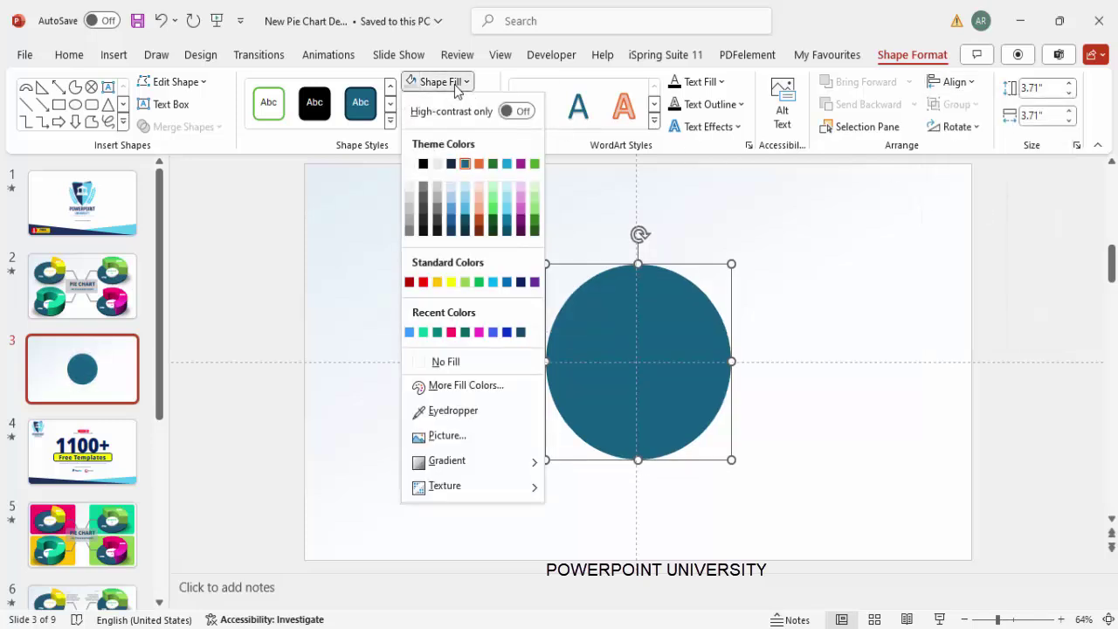
click(521, 332)
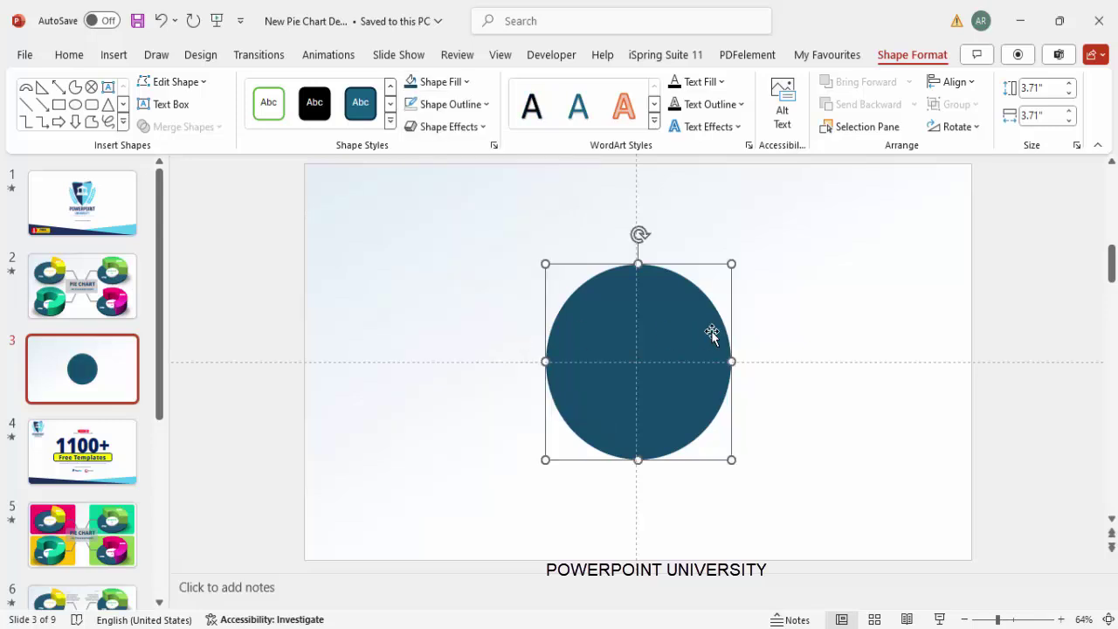
- Tilt the circle with the Perspective: Relaxed 3-D rotation preset
right_click(661, 322)
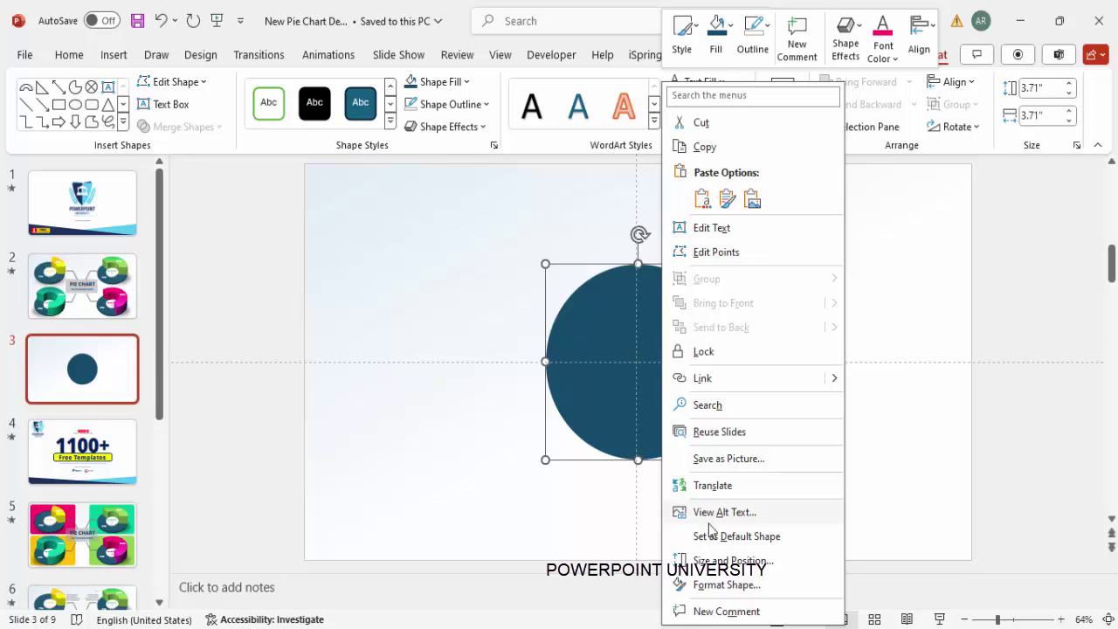
click(755, 585)
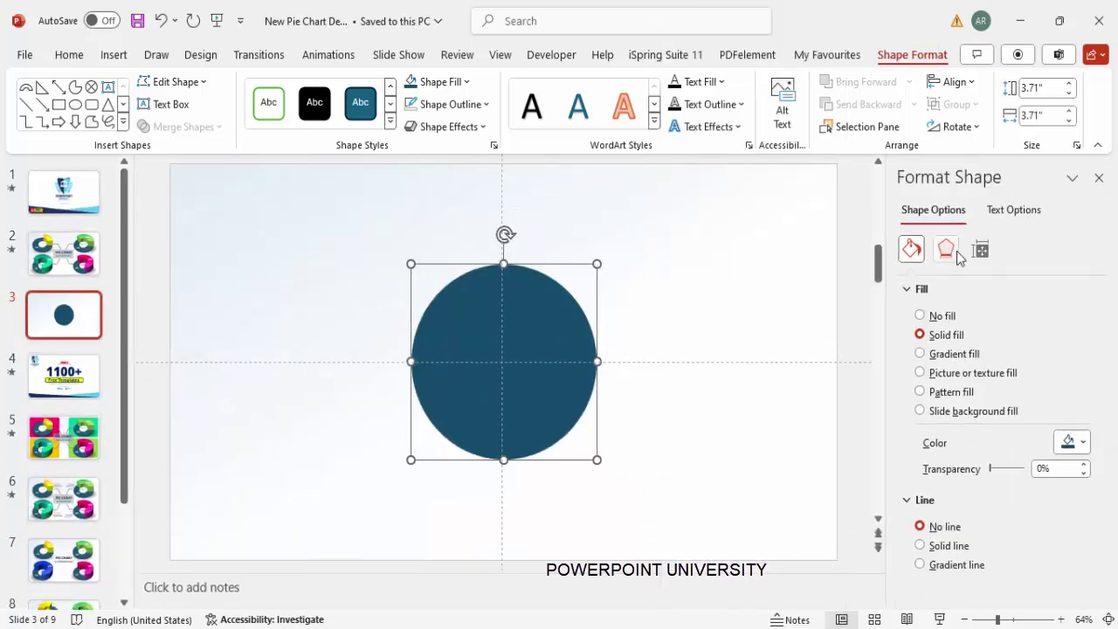
click(949, 251)
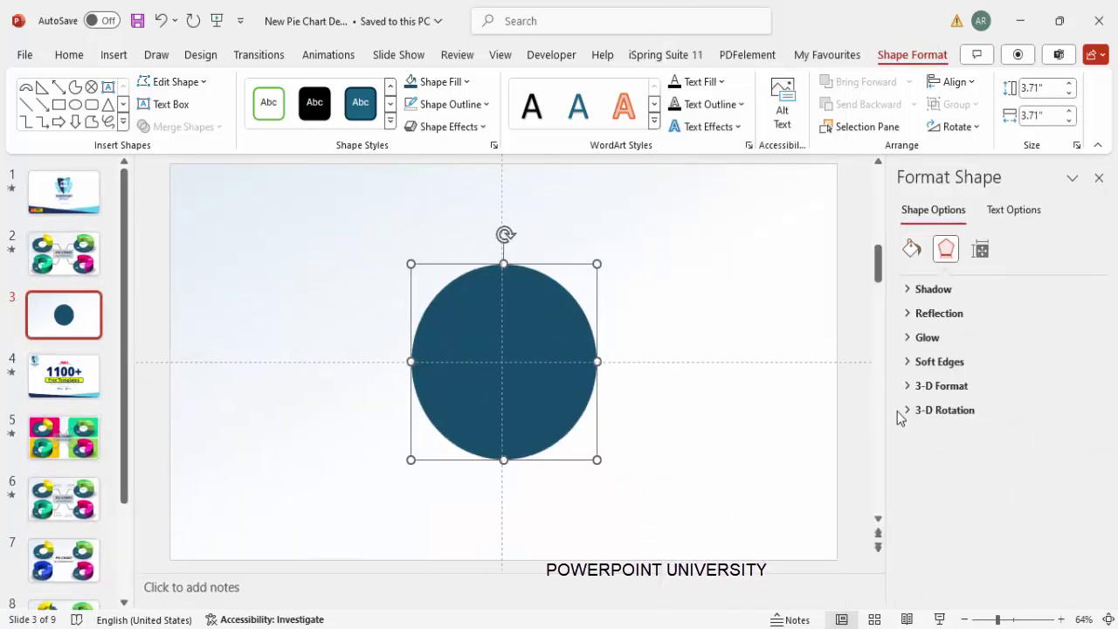
click(906, 416)
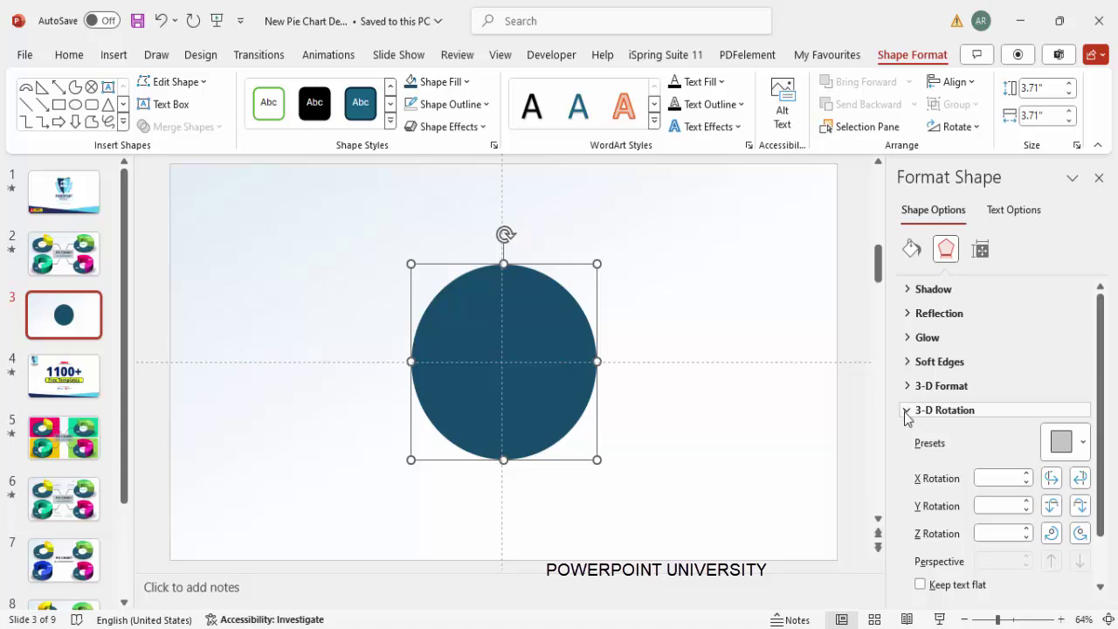
click(1060, 443)
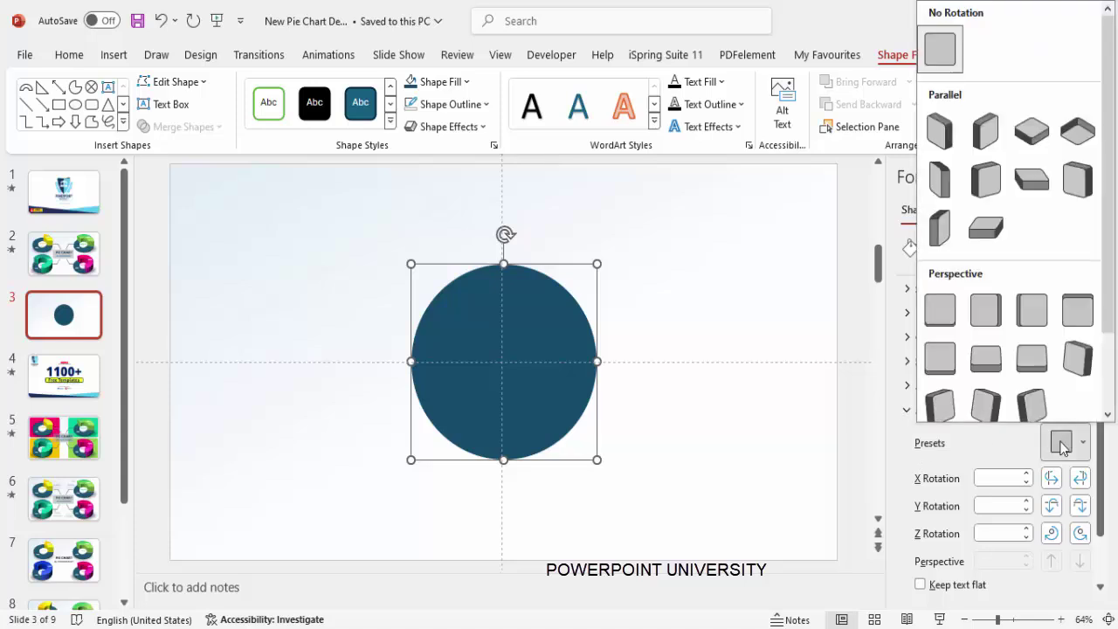
click(1031, 357)
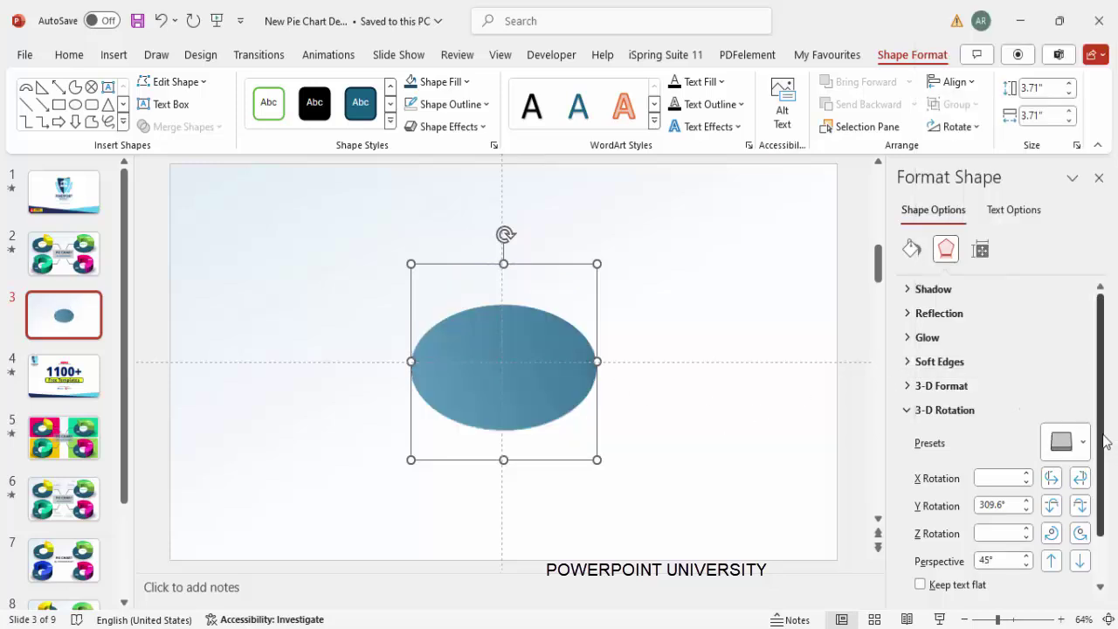
- Raise the disc's 3-D depth to 11.5 pt
click(967, 386)
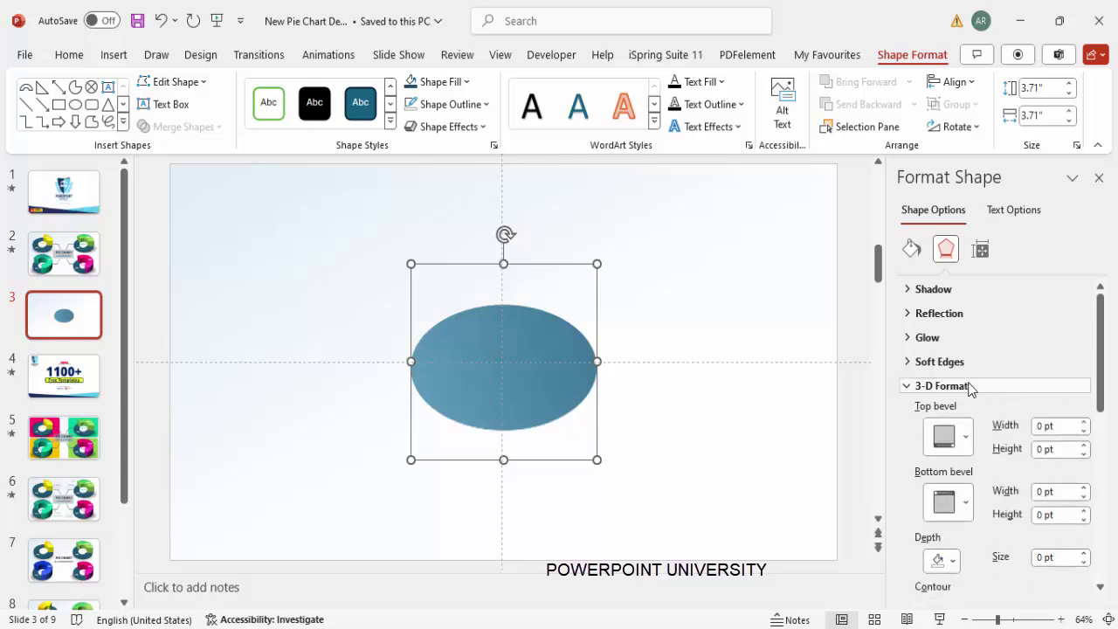
click(1083, 553)
click(1083, 552)
click(1082, 553)
click(1082, 553)
click(1083, 552)
click(1083, 553)
click(1083, 554)
click(1083, 553)
click(1083, 554)
click(1083, 553)
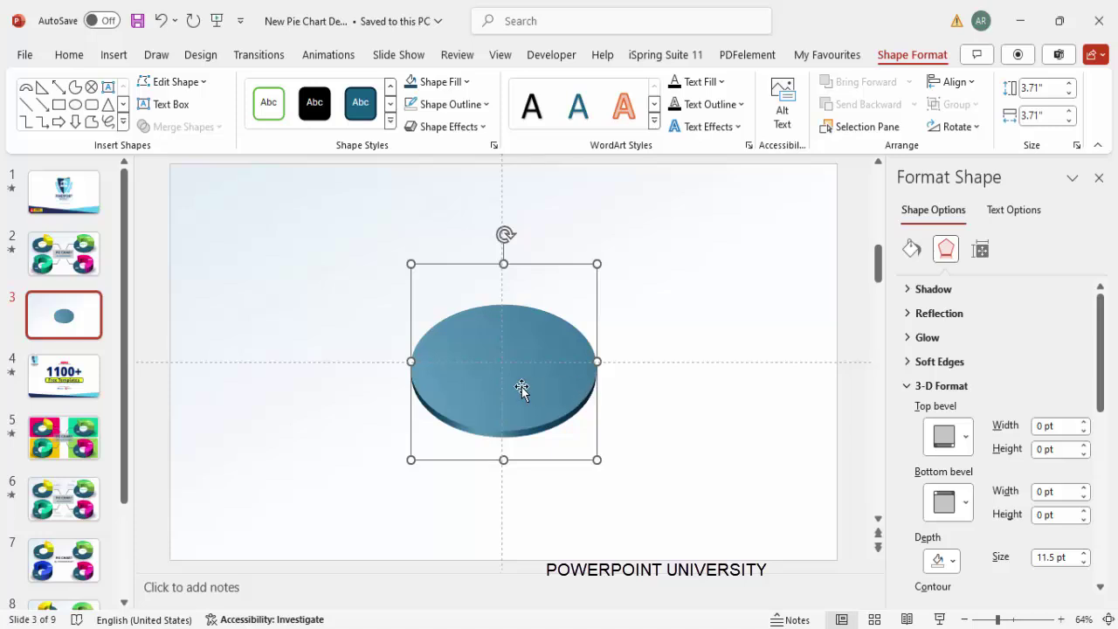
- Duplicate the disc, fill the copy white, and shrink it to a 1.33-inch hole centred on the disc
drag(522, 384, 615, 336)
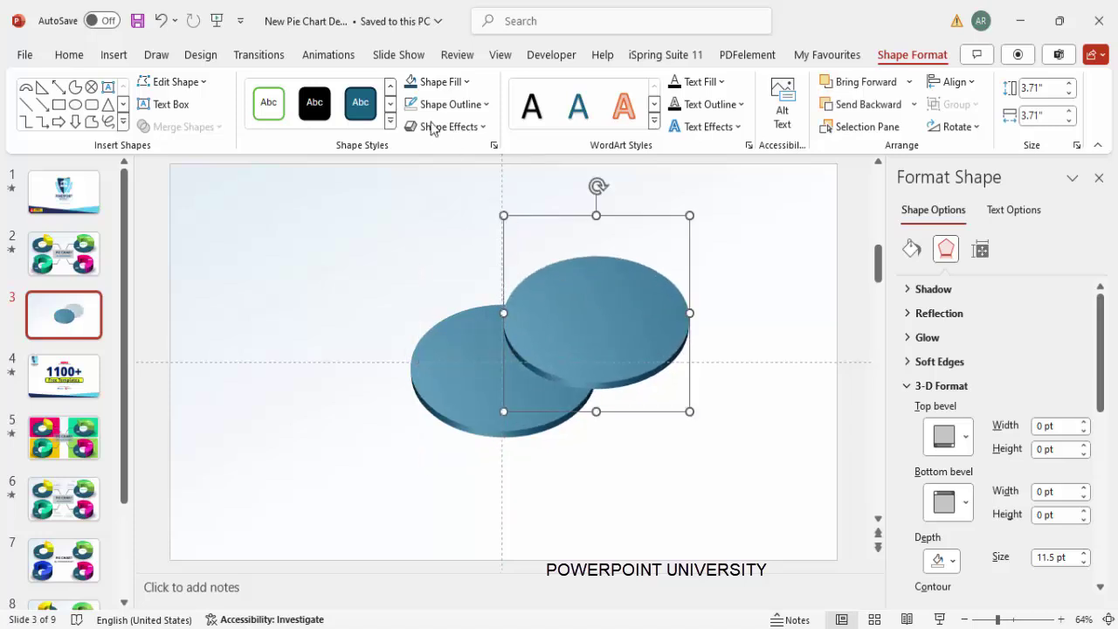
click(454, 81)
click(408, 168)
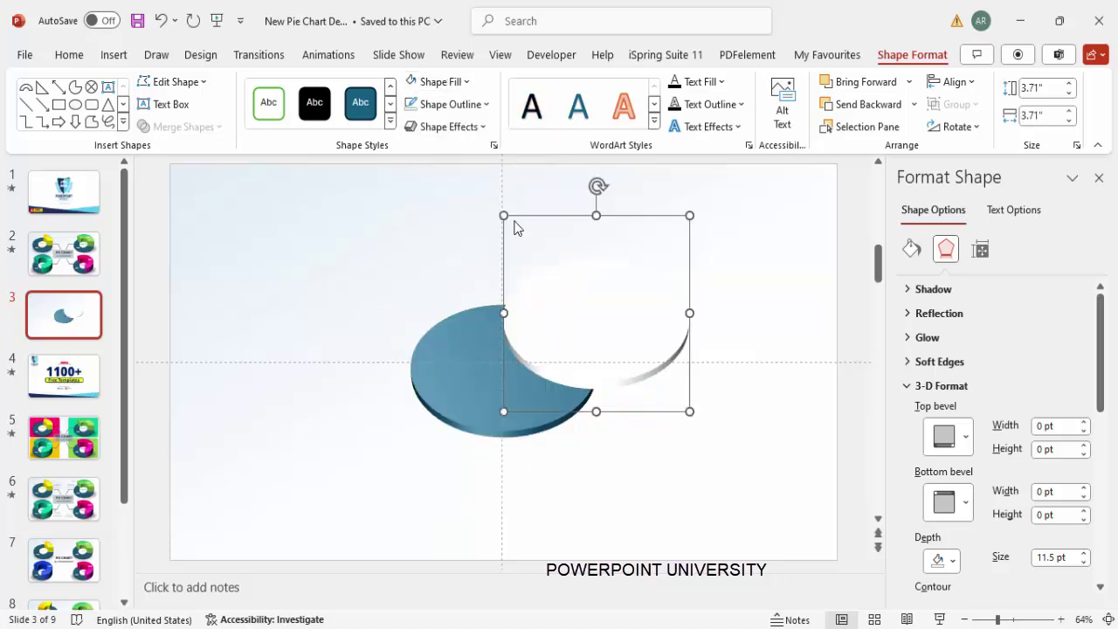
drag(503, 216, 593, 313)
drag(638, 347, 495, 341)
drag(452, 305, 485, 340)
drag(514, 375, 512, 362)
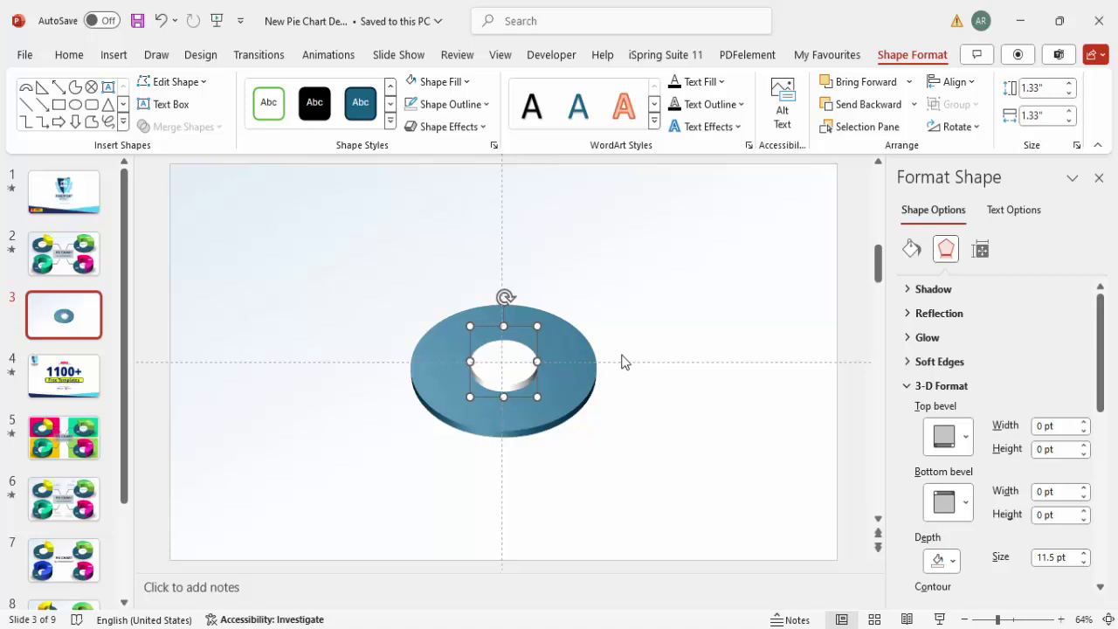
click(112, 55)
click(363, 98)
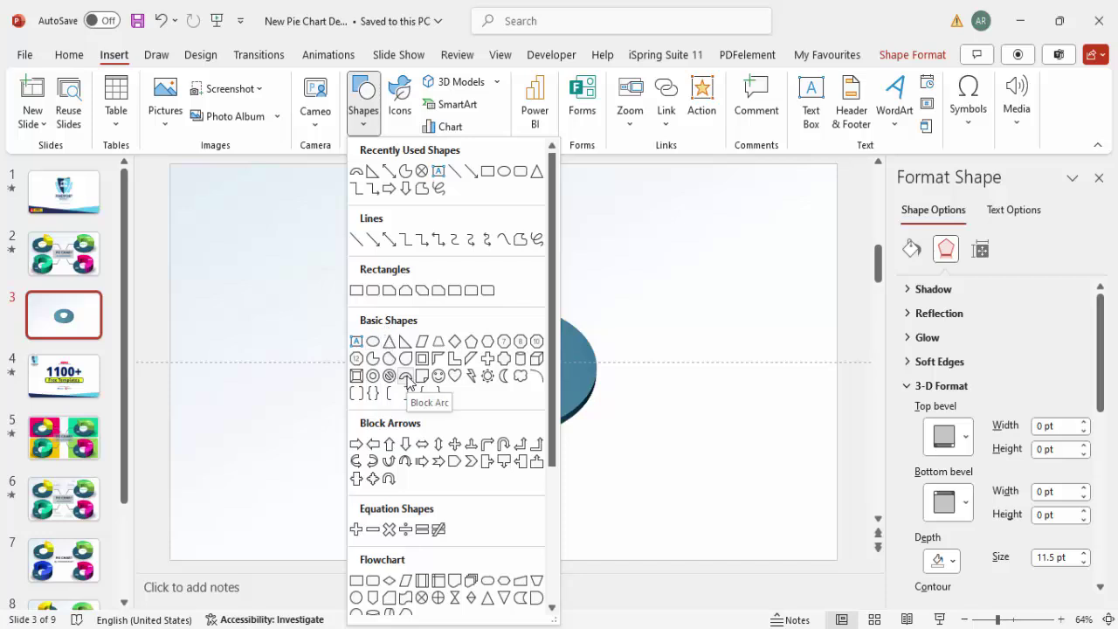
- Draw a block arc above right of the donut and size it to 3.71 by 3.71 inches
click(407, 382)
drag(562, 206, 665, 335)
click(576, 393)
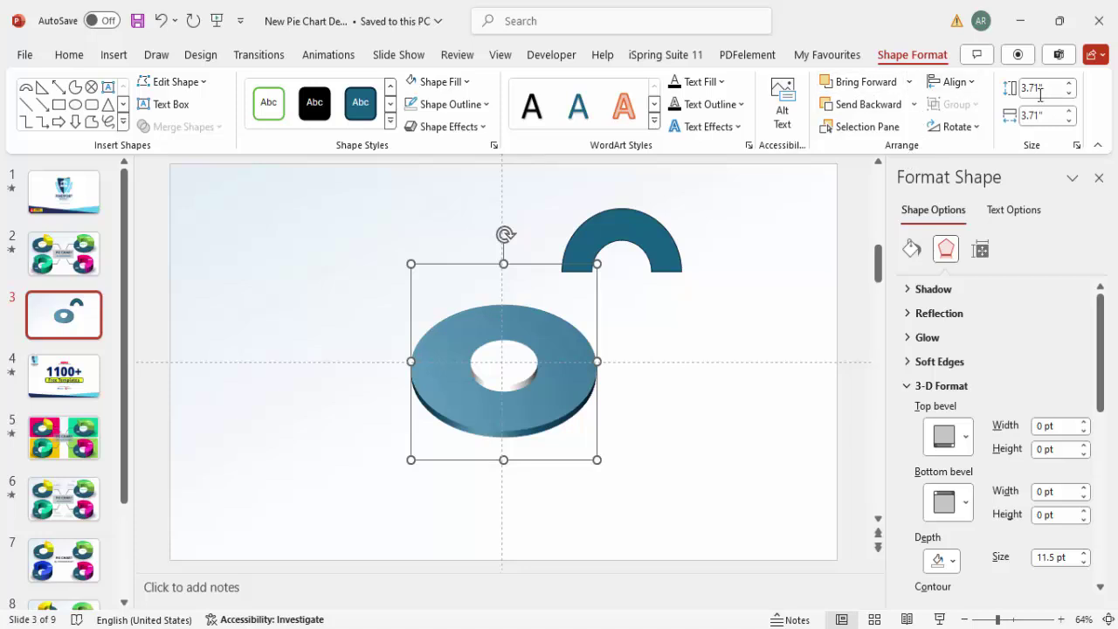
click(621, 231)
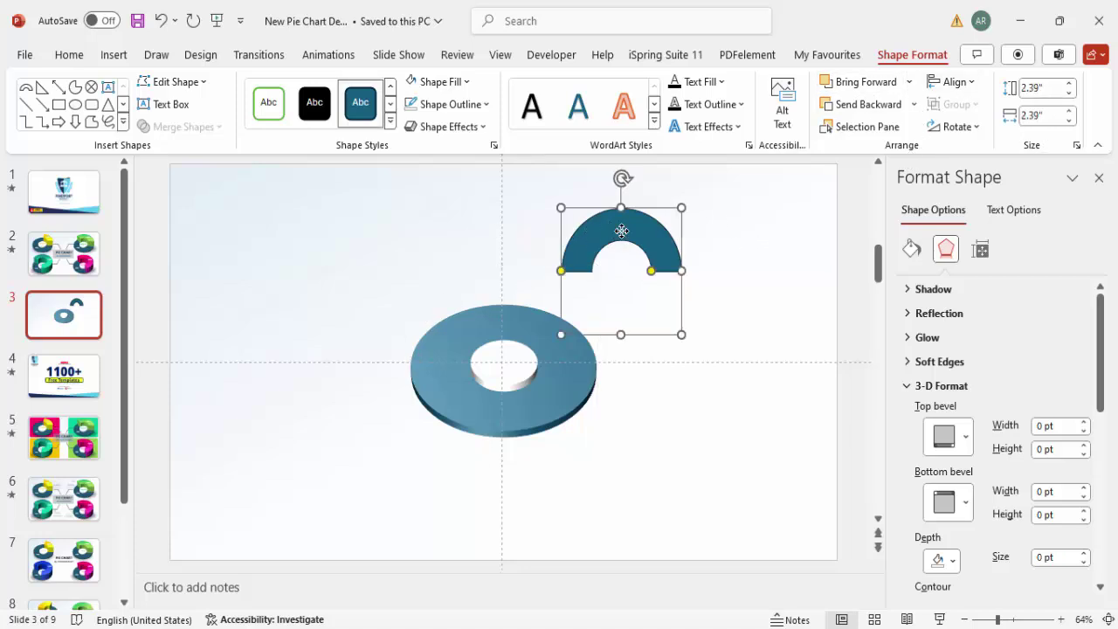
click(1048, 87)
text(3.71)
click(1059, 116)
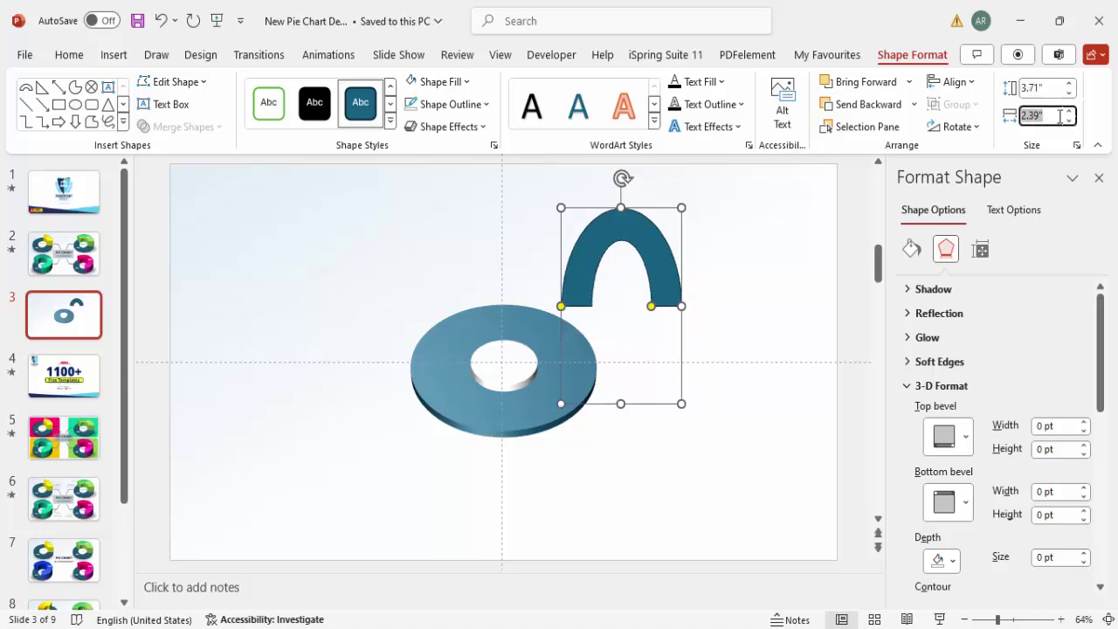
key(Return)
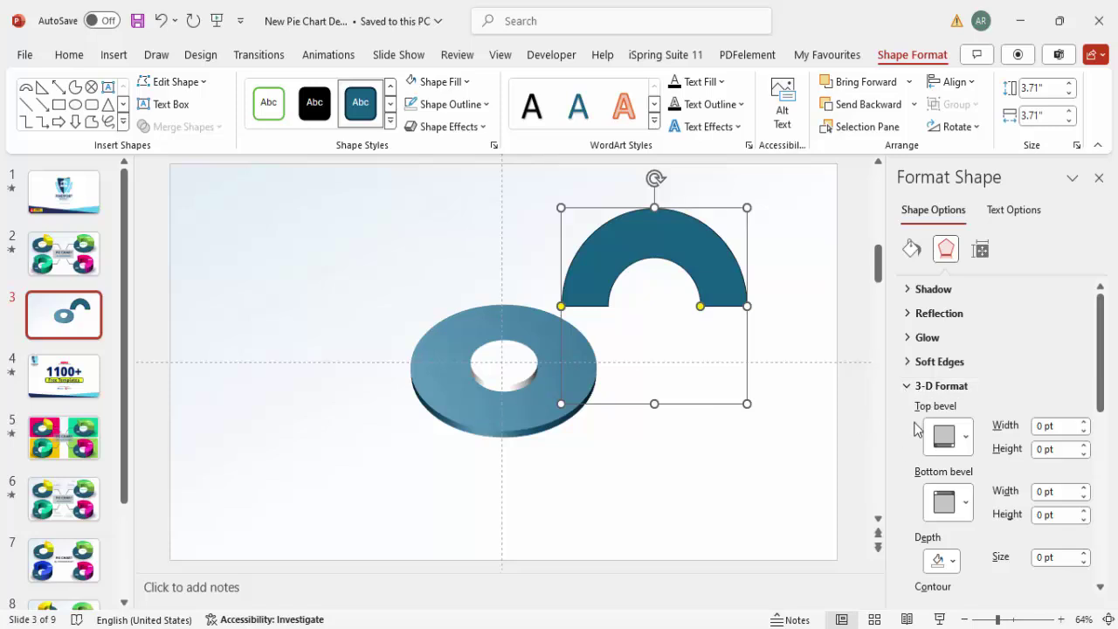
click(909, 393)
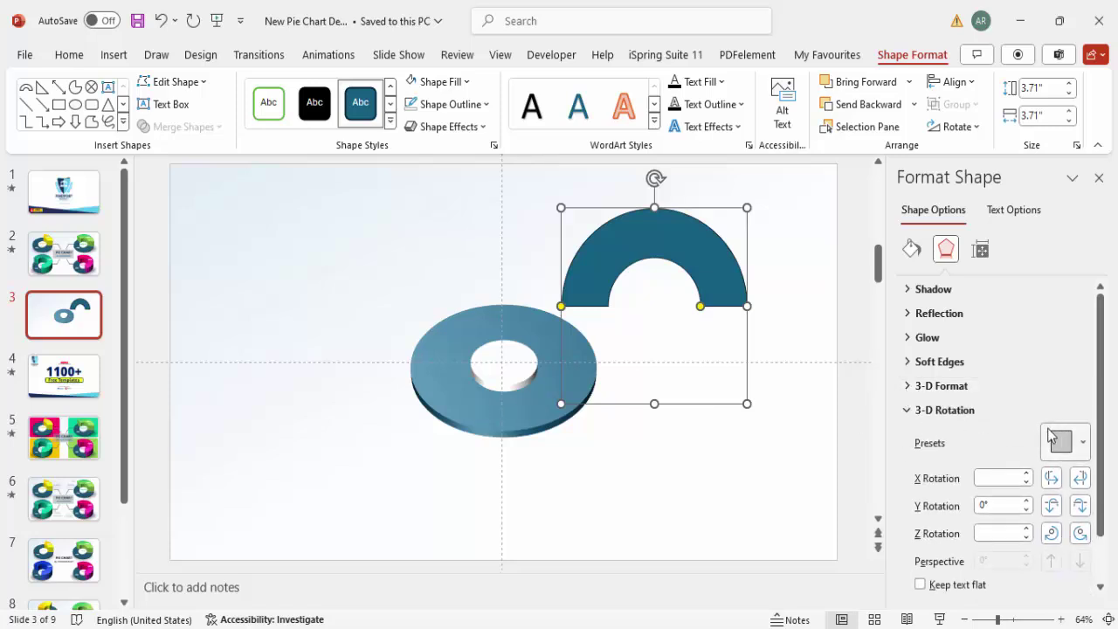
click(428, 356)
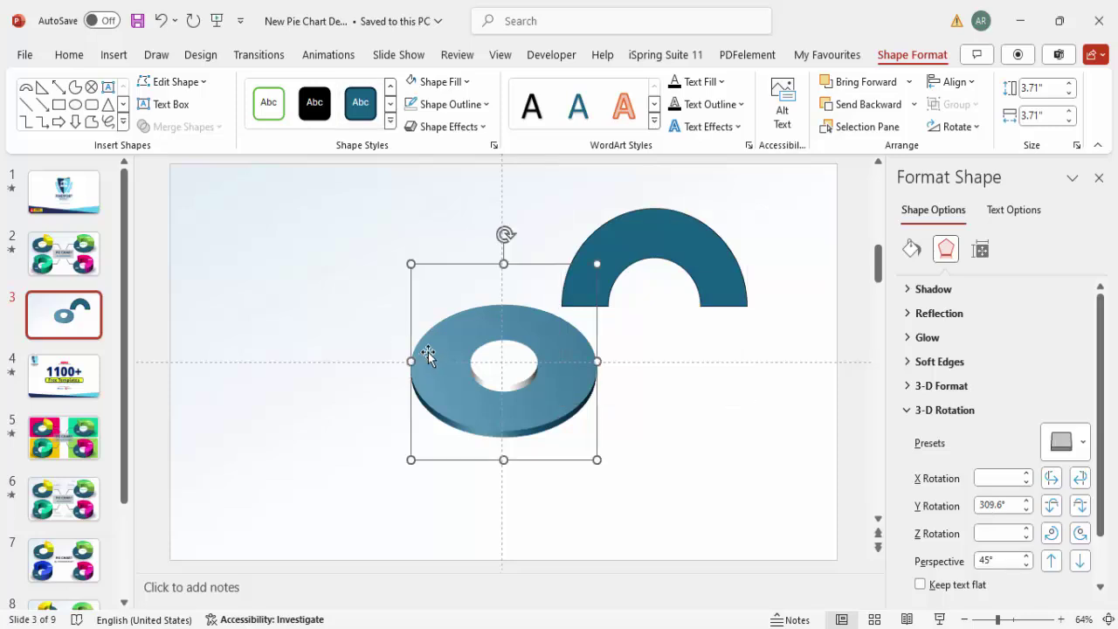
click(69, 58)
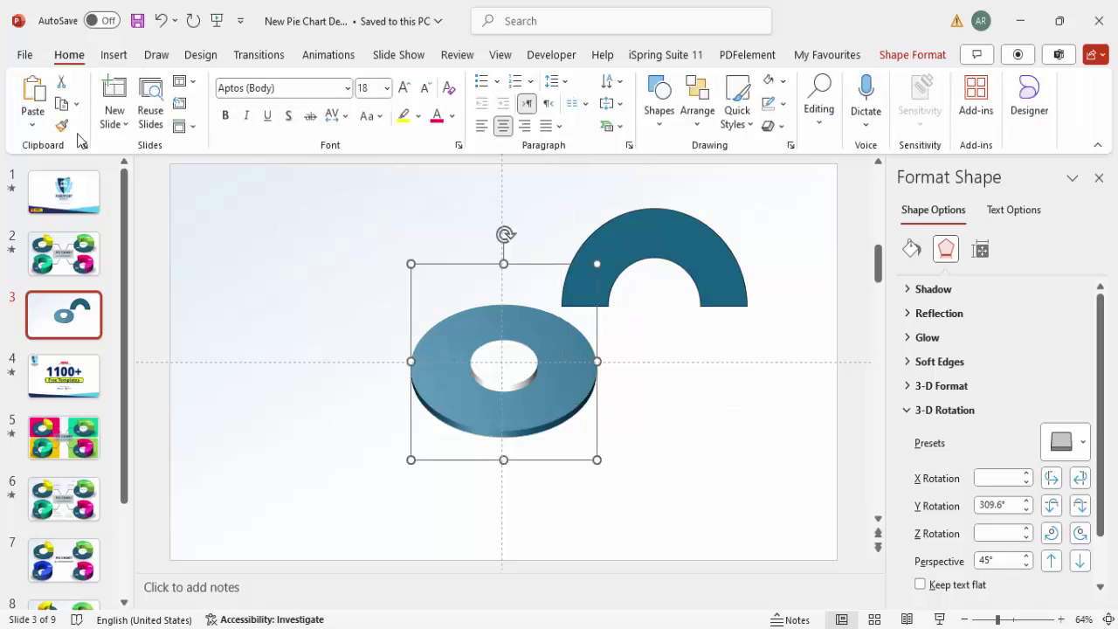
- Copy the donut's 3-D rotation onto the arc and set both gradient stops to magenta
click(63, 128)
click(675, 247)
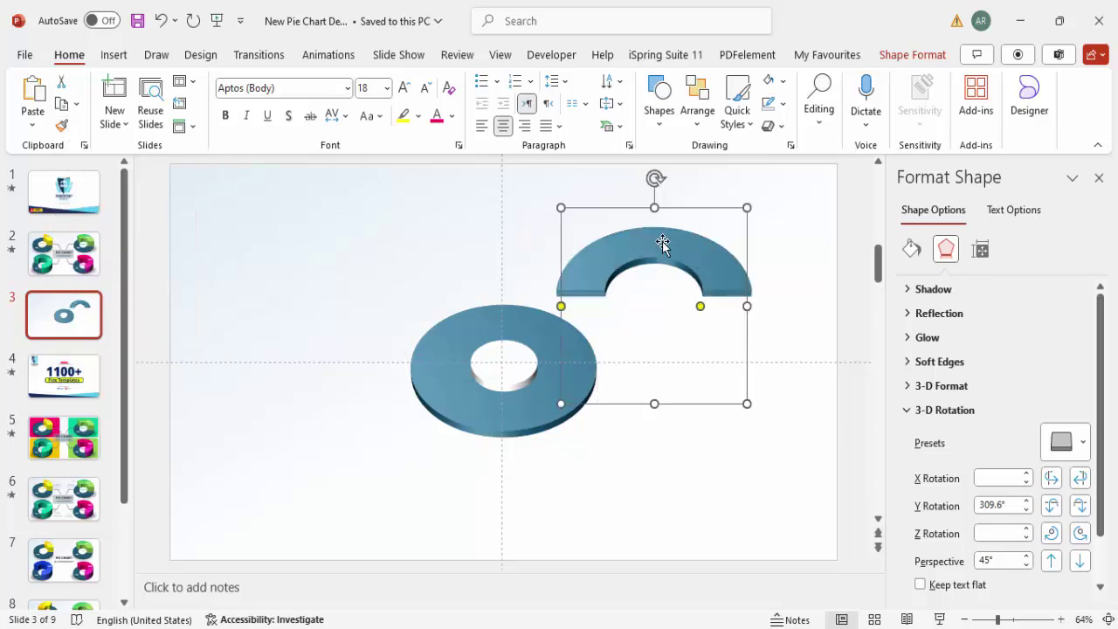
click(911, 250)
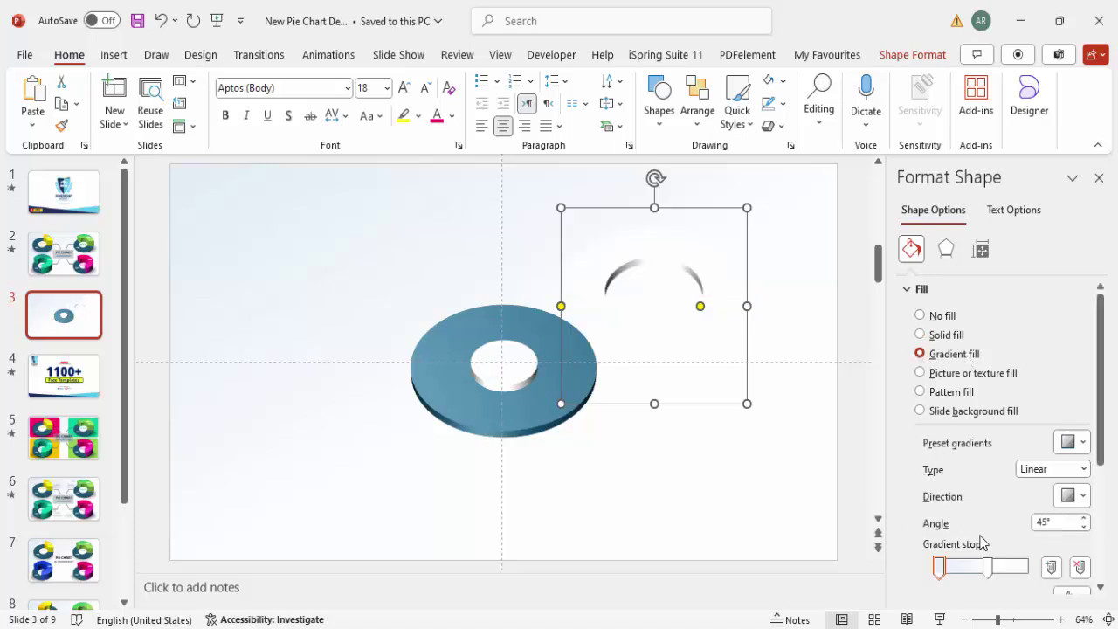
scroll(980, 541, down, 2)
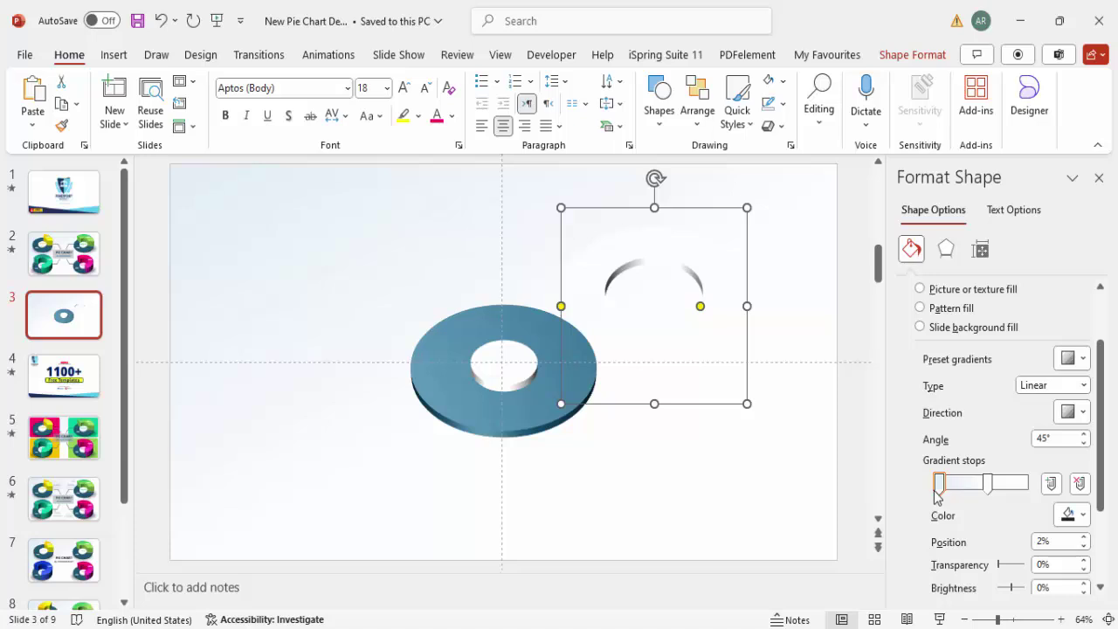
click(1074, 514)
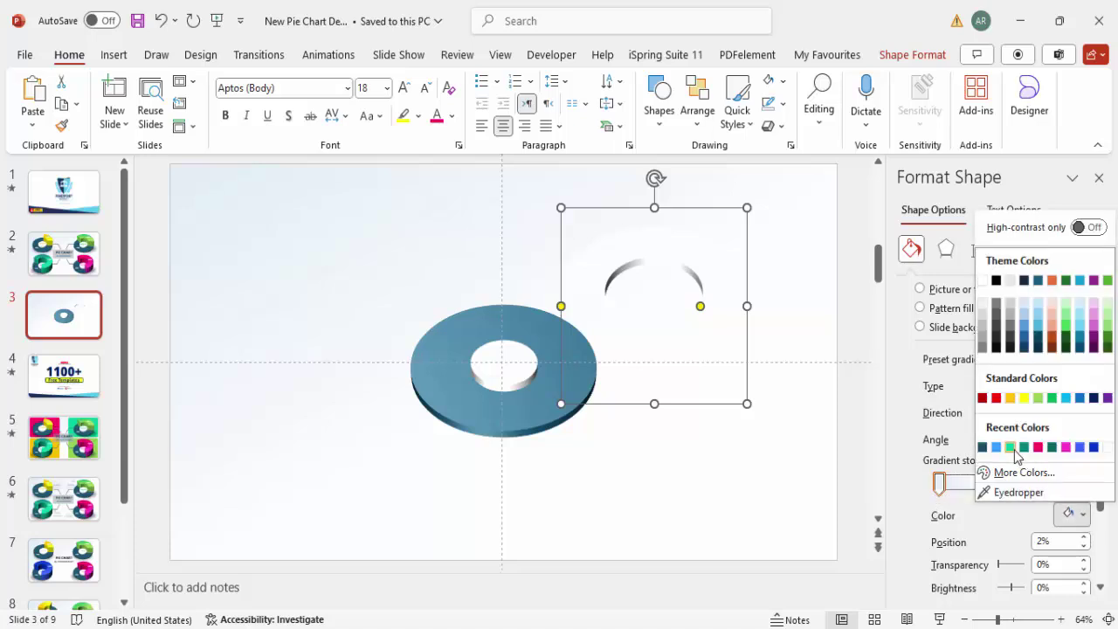
click(1066, 447)
click(988, 483)
click(1072, 516)
click(1050, 448)
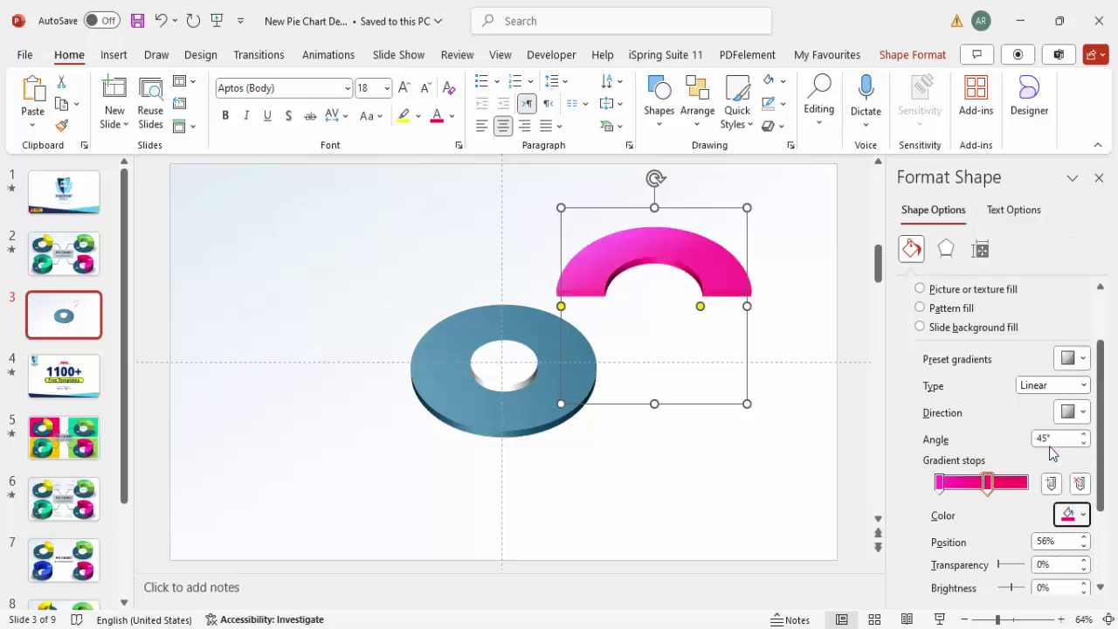
- Move the first gradient stop to 79% and place the arch over the donut's top half
scroll(987, 463, down, 1)
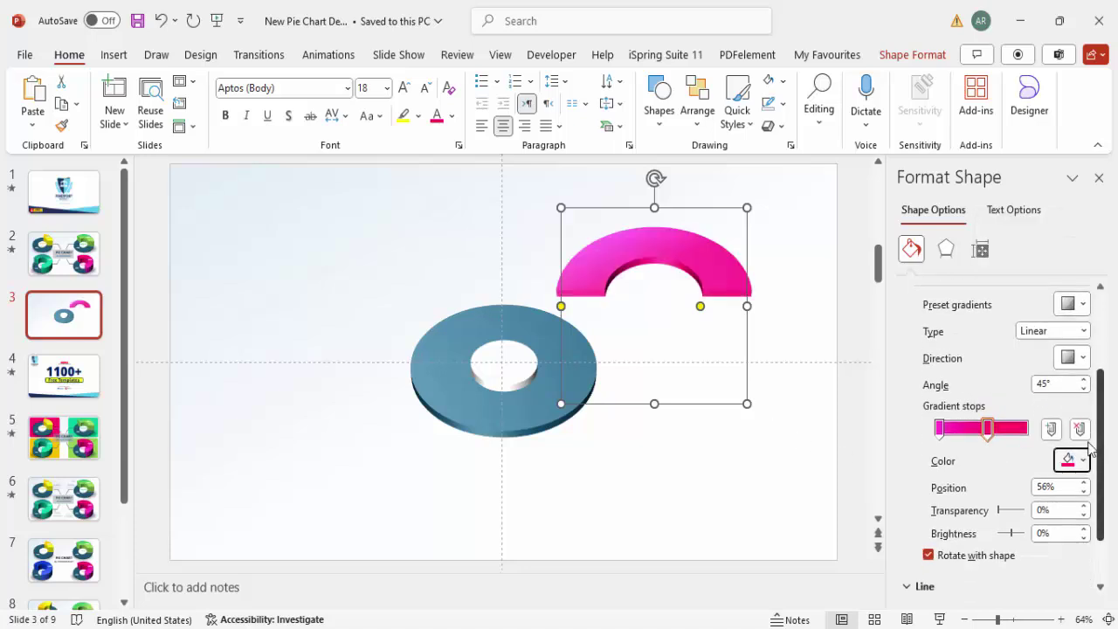
drag(939, 428, 989, 431)
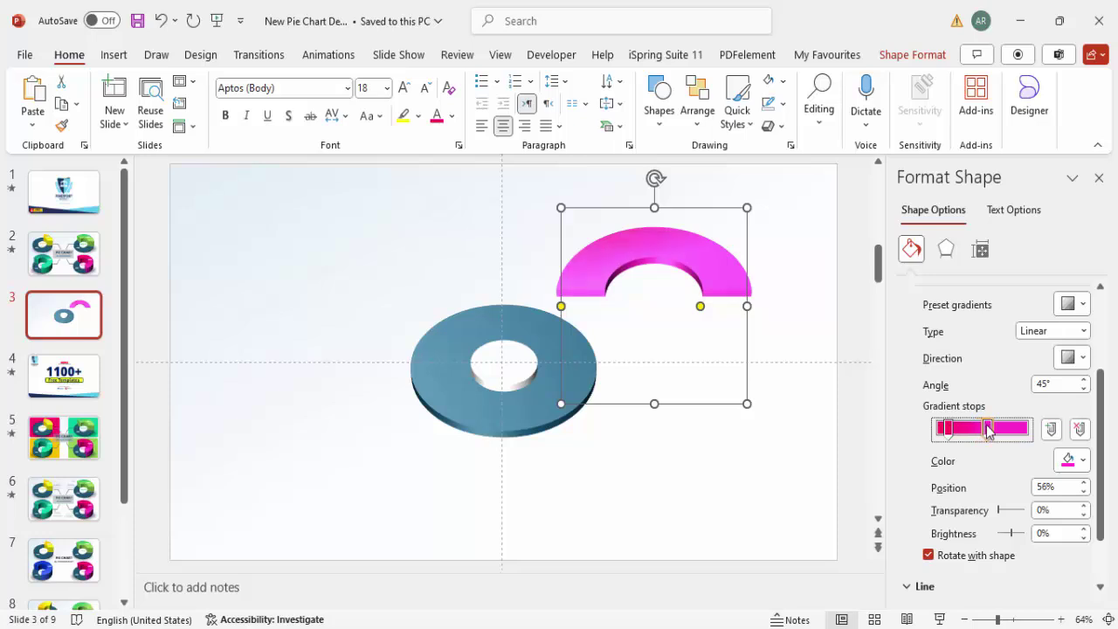
scroll(1111, 404, up, 1)
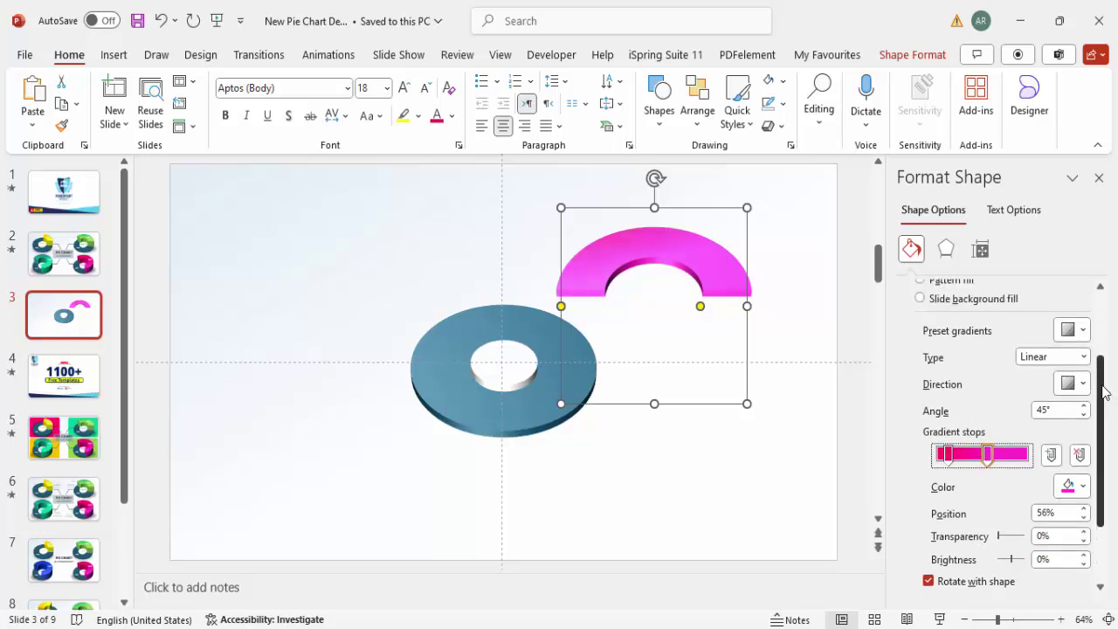
drag(681, 212, 533, 284)
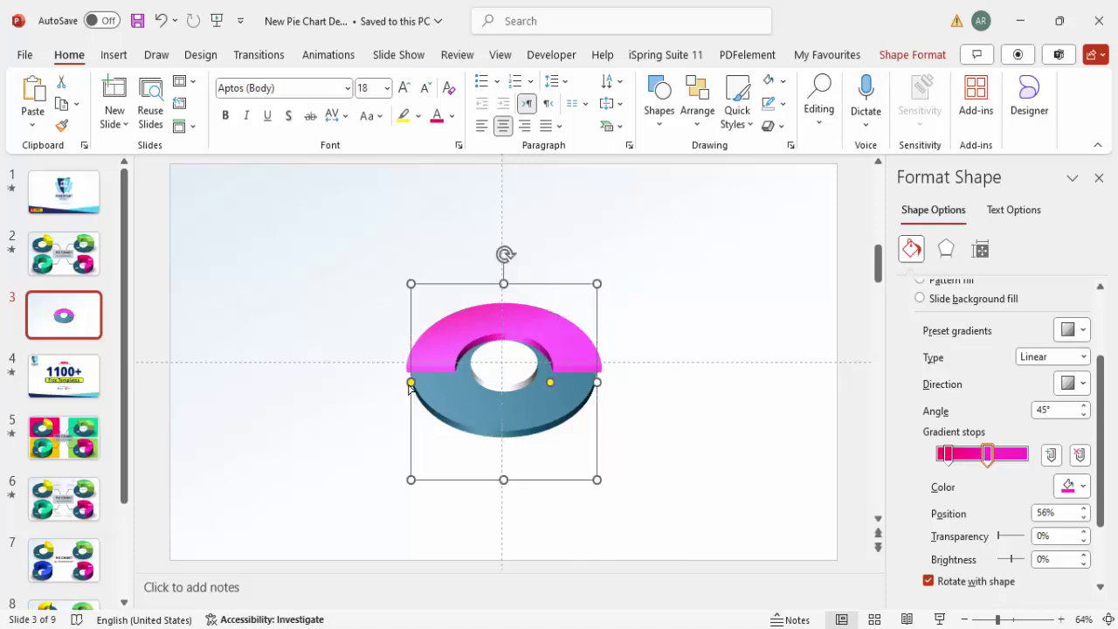
- Trim the pink arc to a quarter segment and raise its 3-D depth to 50.5 pt
drag(413, 378, 474, 297)
drag(550, 382, 543, 367)
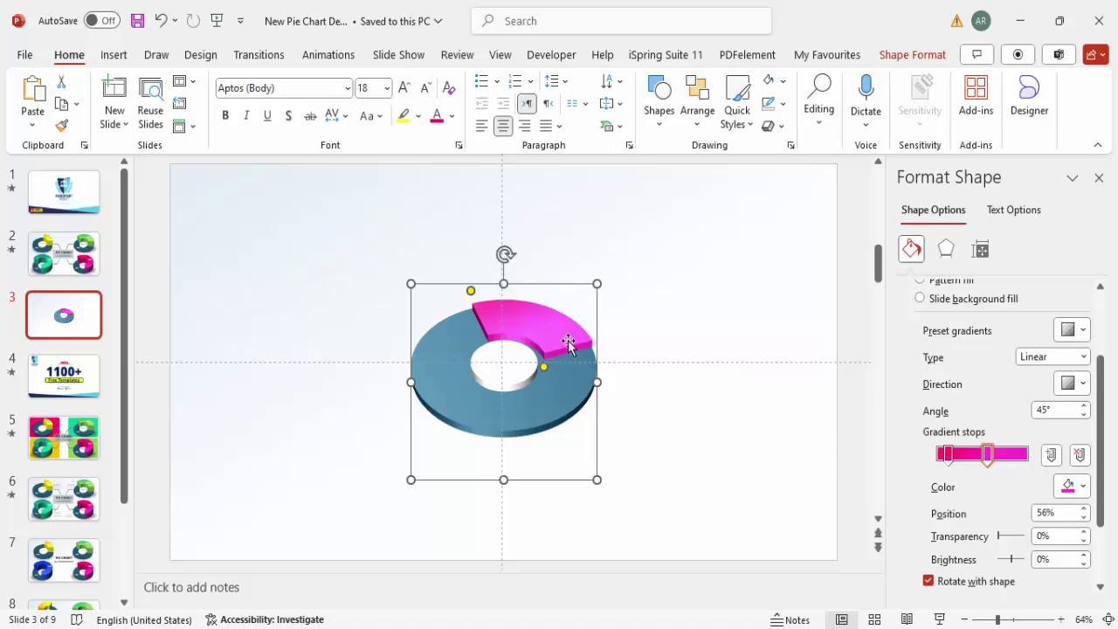
click(946, 250)
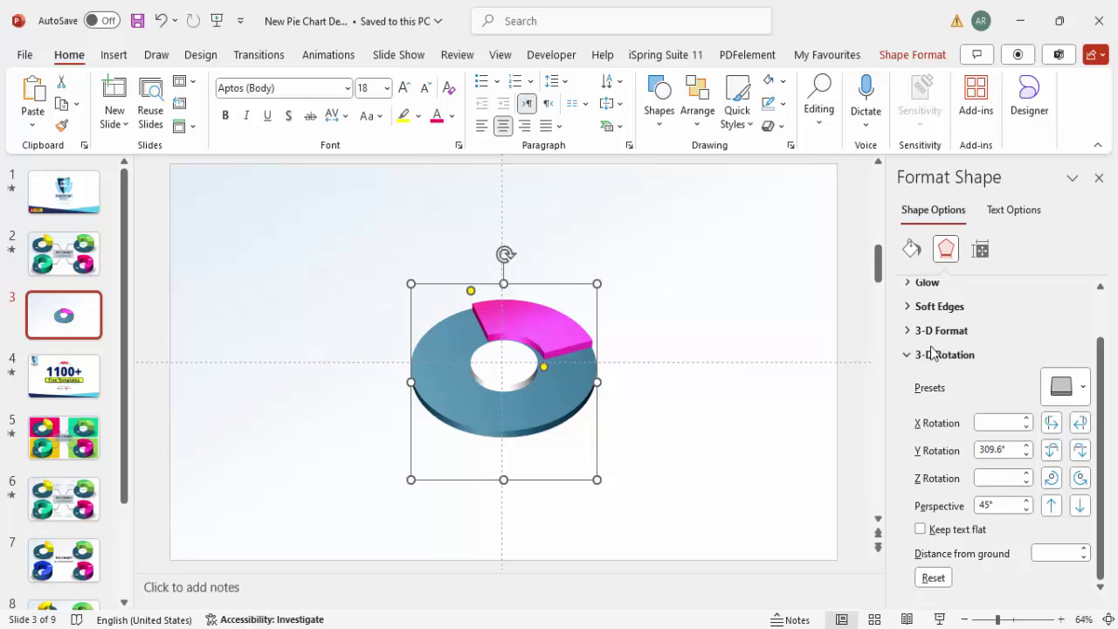
click(940, 334)
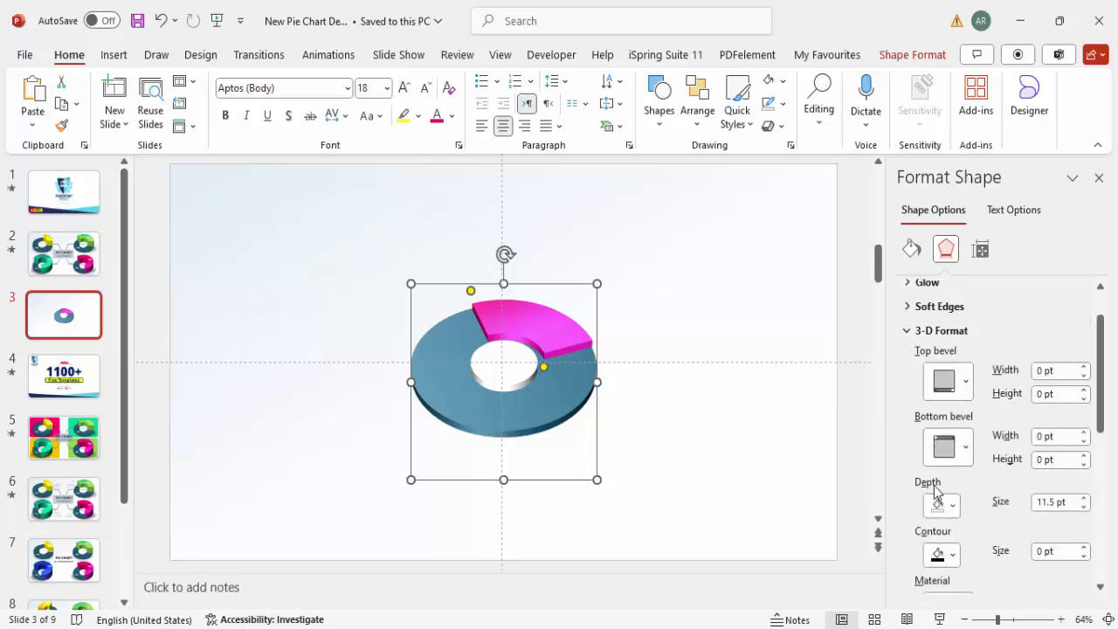
click(1083, 499)
click(1084, 499)
click(1084, 499)
click(1083, 499)
click(1083, 500)
click(1084, 500)
click(1084, 499)
click(1084, 499)
click(1084, 500)
- Move the pink slice up onto the donut and re-centre the white hole
drag(564, 344, 562, 321)
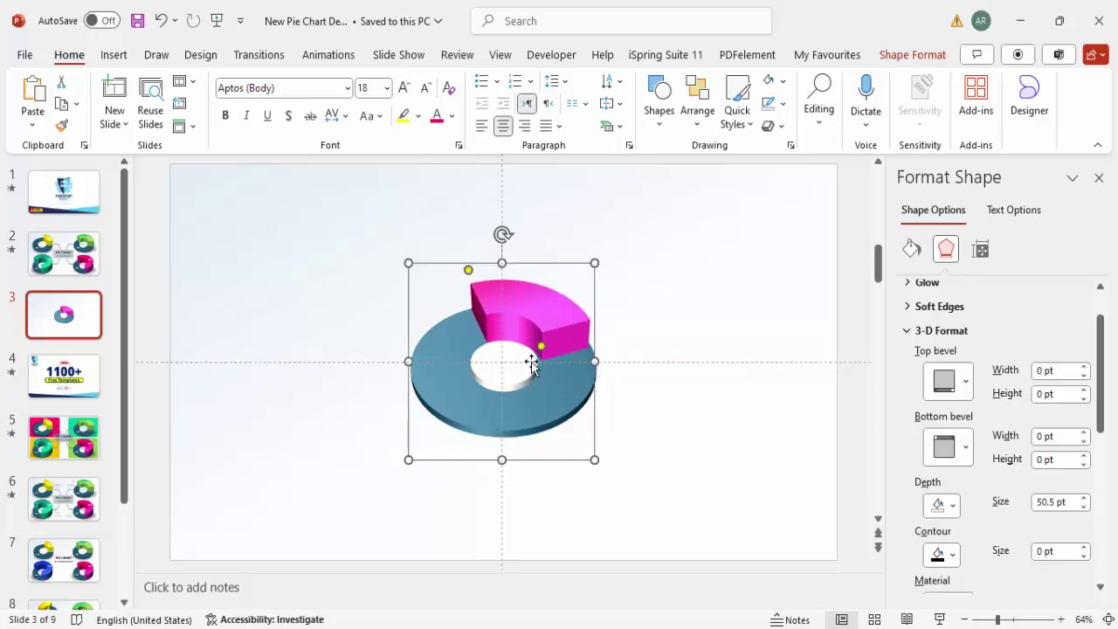
click(504, 374)
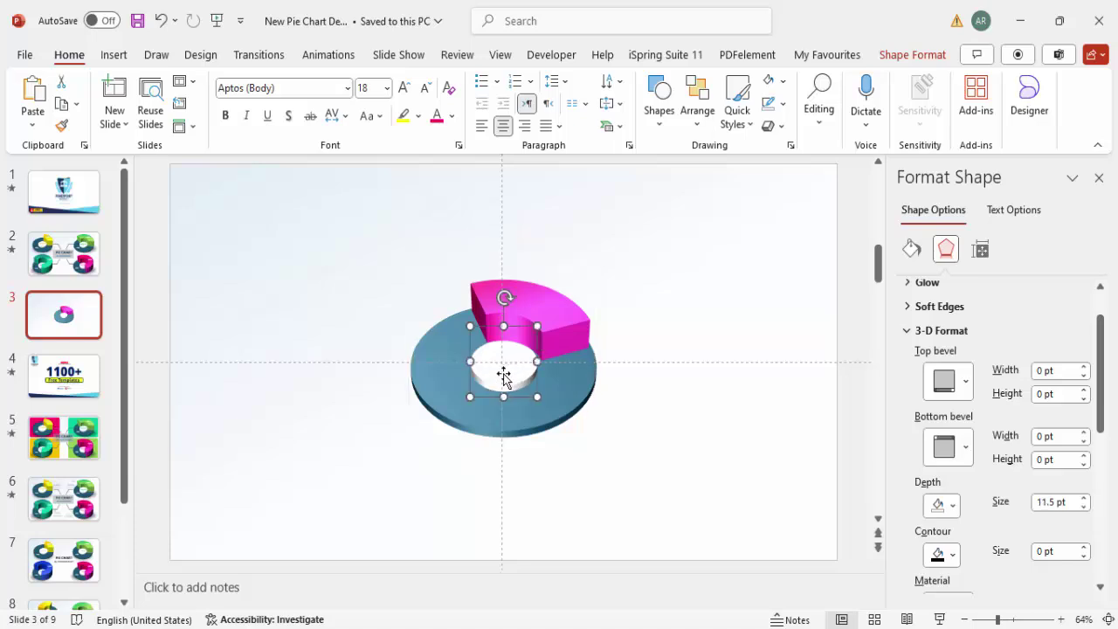
click(512, 375)
click(512, 375)
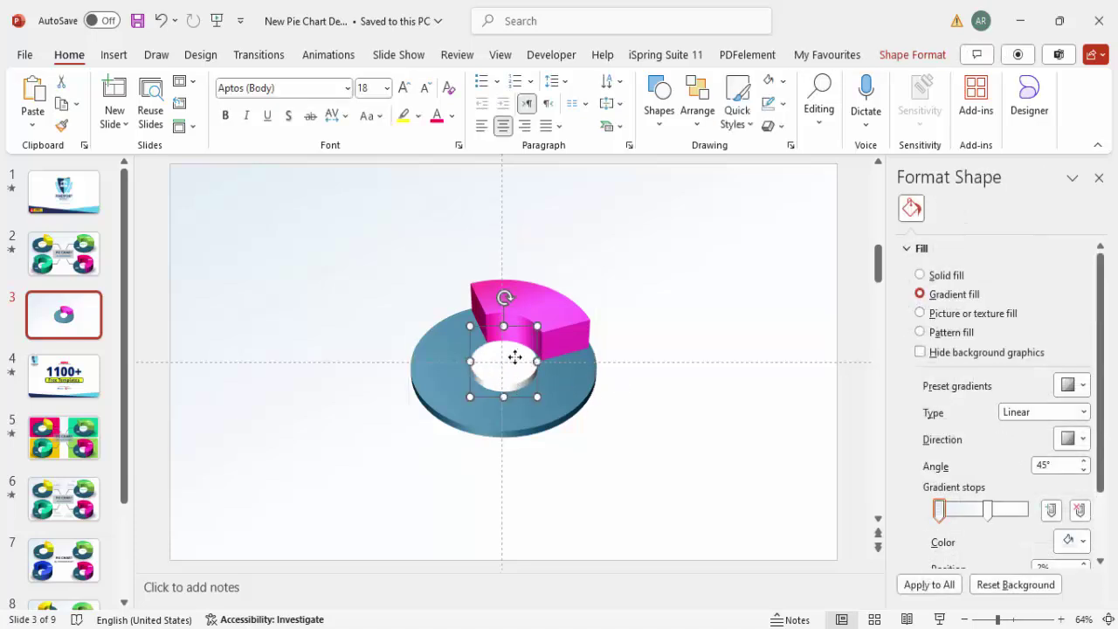
drag(509, 363, 504, 376)
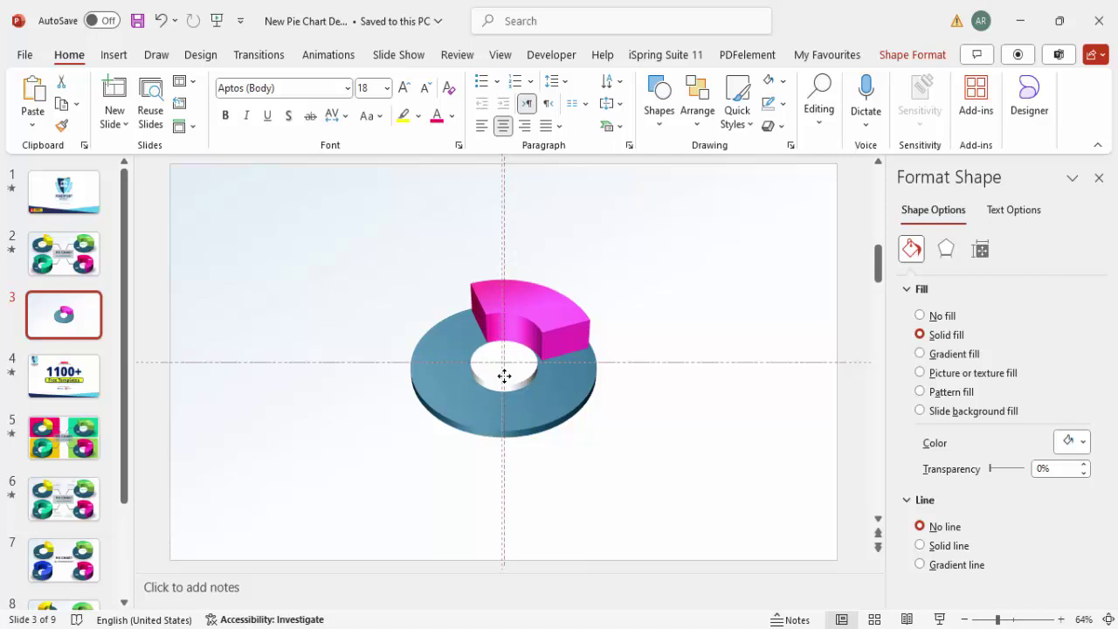
click(574, 326)
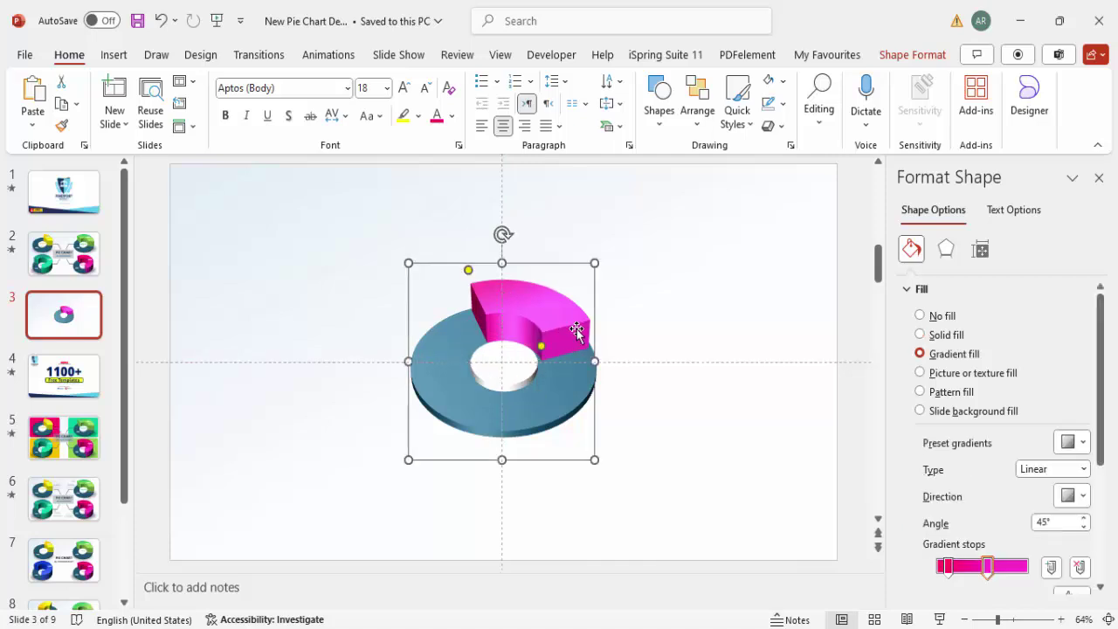
click(656, 330)
click(572, 392)
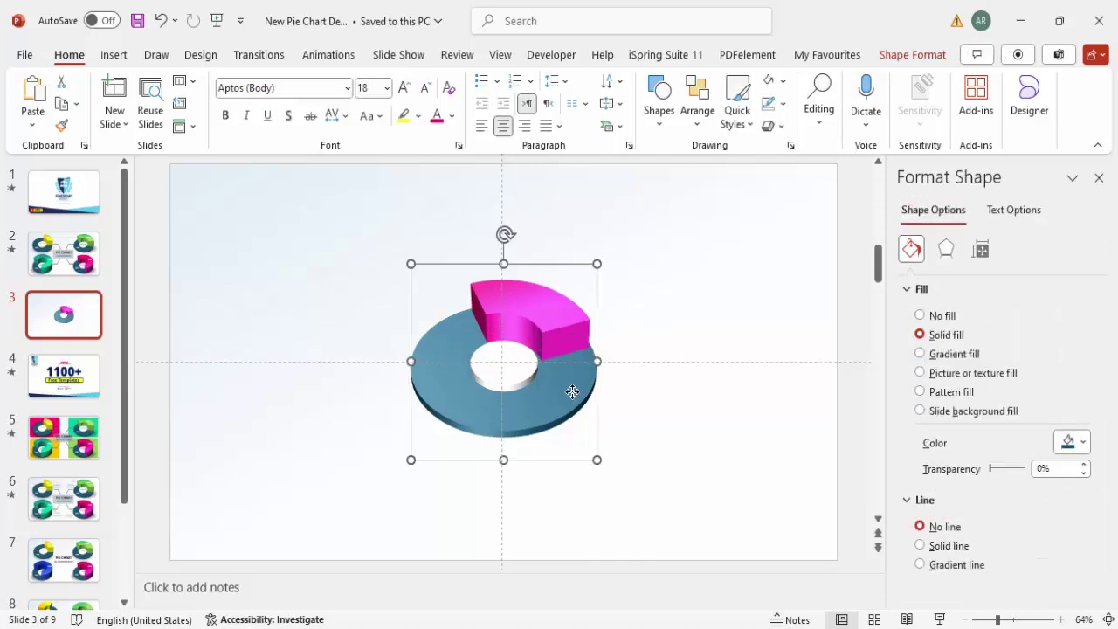
- Give the blue donut a Special 3-D lighting preset, leaving its fill colour unchanged
click(1084, 442)
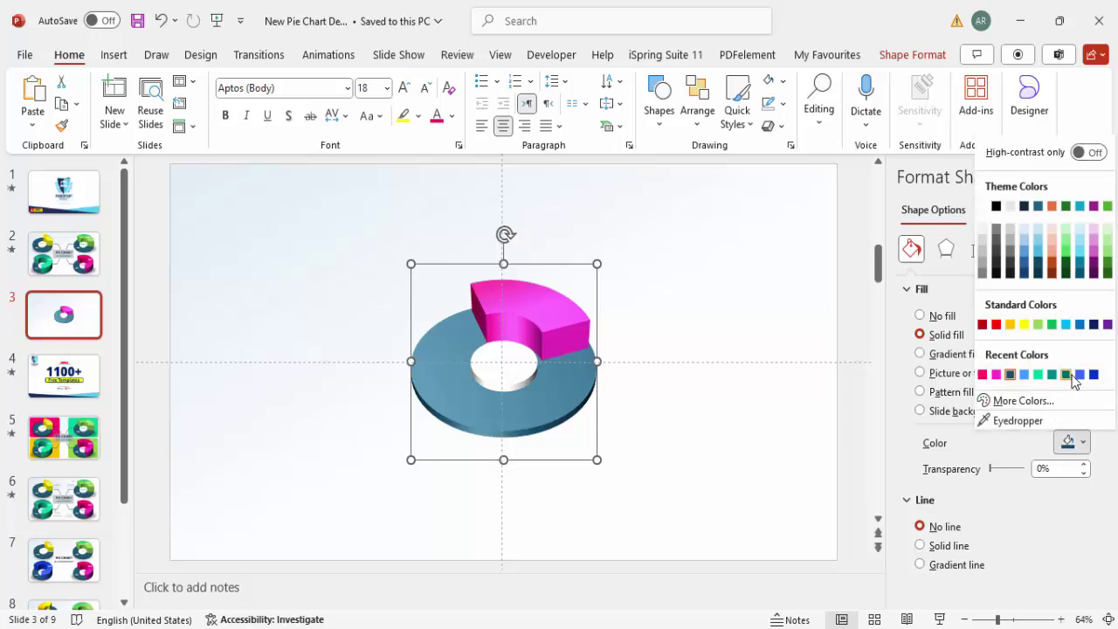
click(1022, 401)
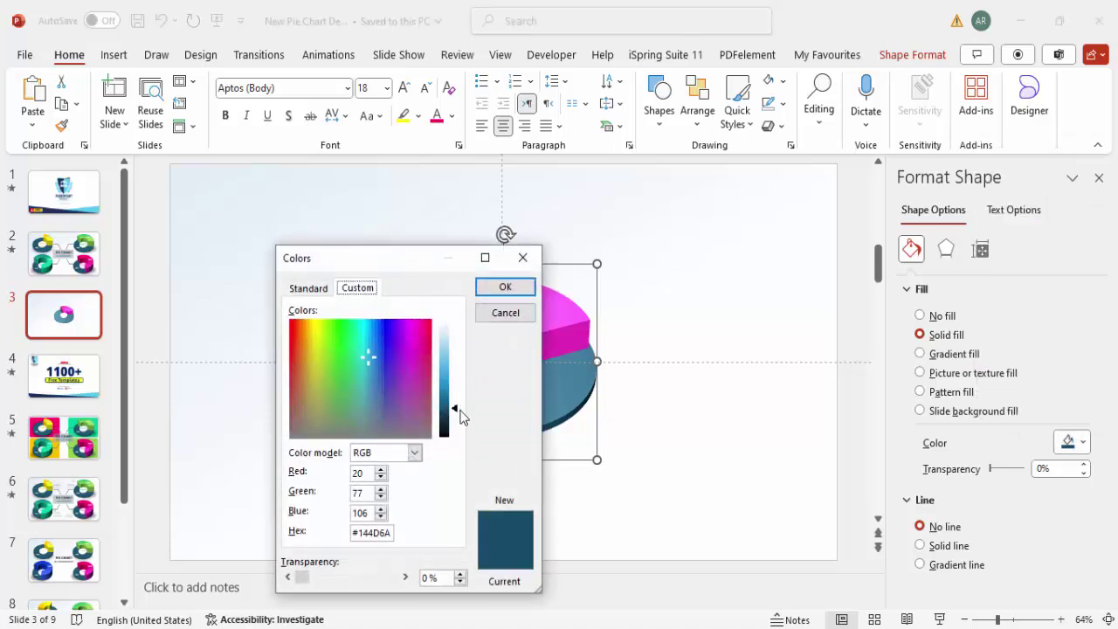
click(515, 312)
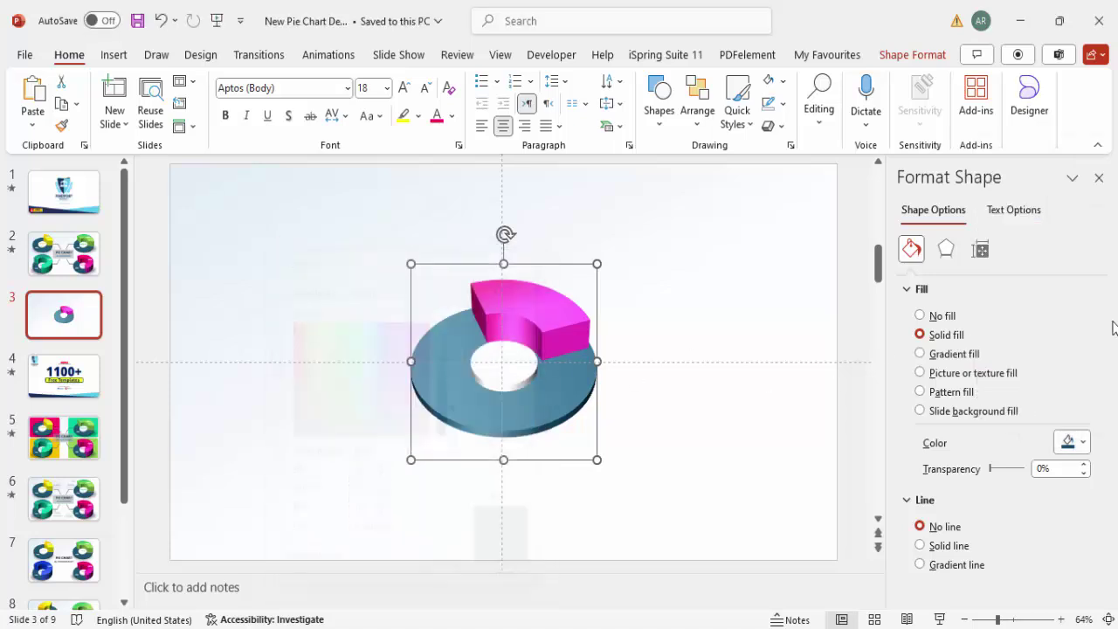
click(955, 251)
drag(1104, 362, 1104, 474)
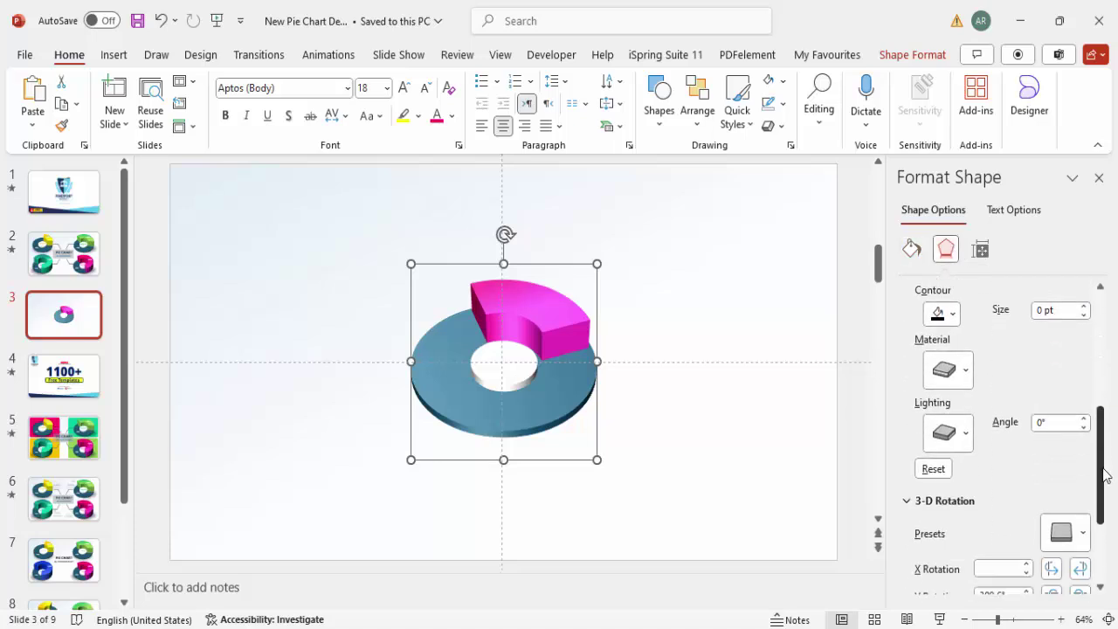
click(947, 433)
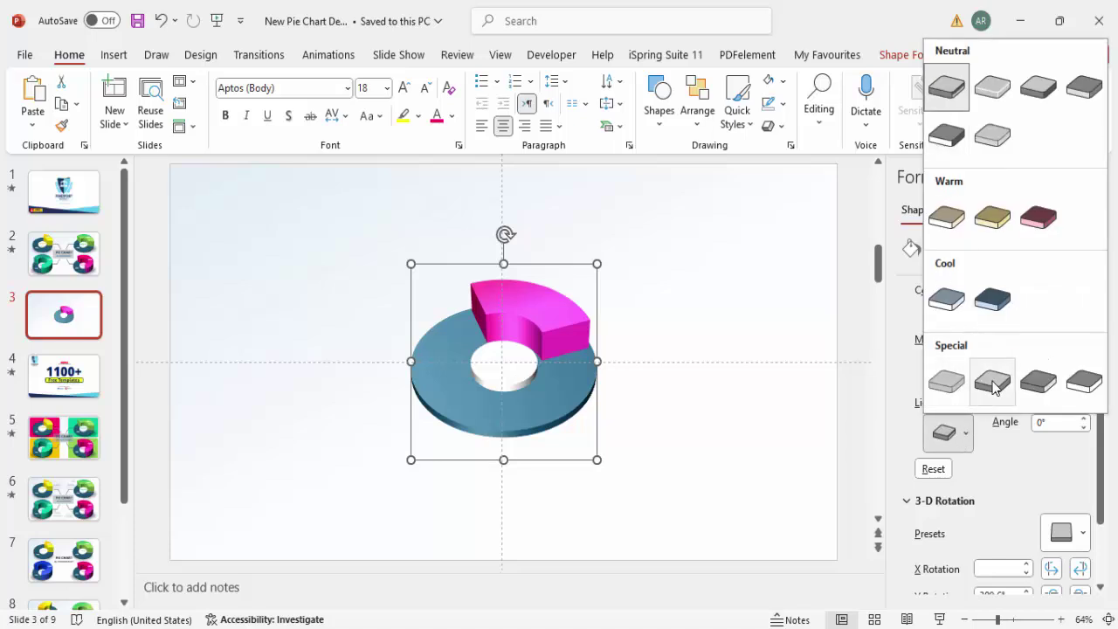
click(1037, 381)
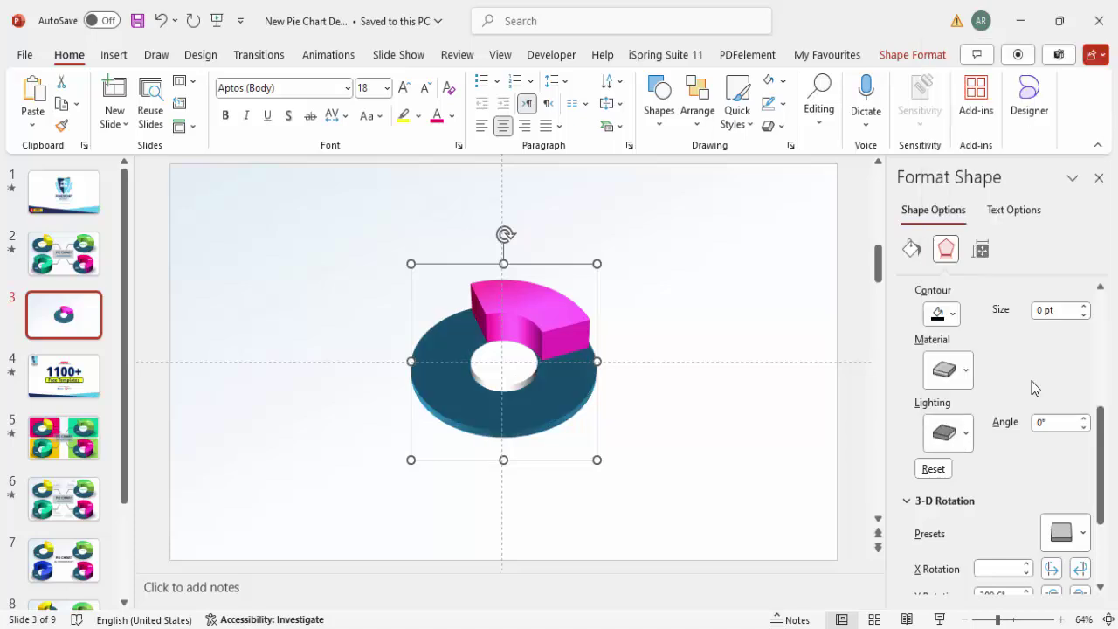
click(956, 382)
- Set the blue donut's 3-D material, settling on a standard material preset
click(948, 236)
click(935, 378)
click(996, 168)
- Give the magenta arc a Neutral lighting preset and a Translucent material
click(552, 330)
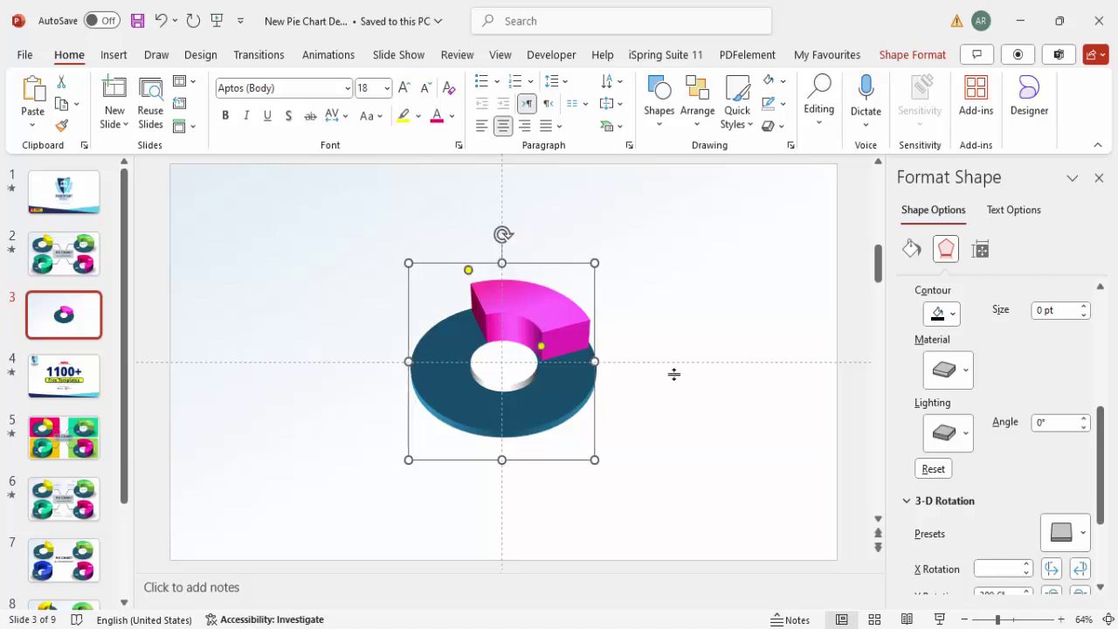
click(970, 435)
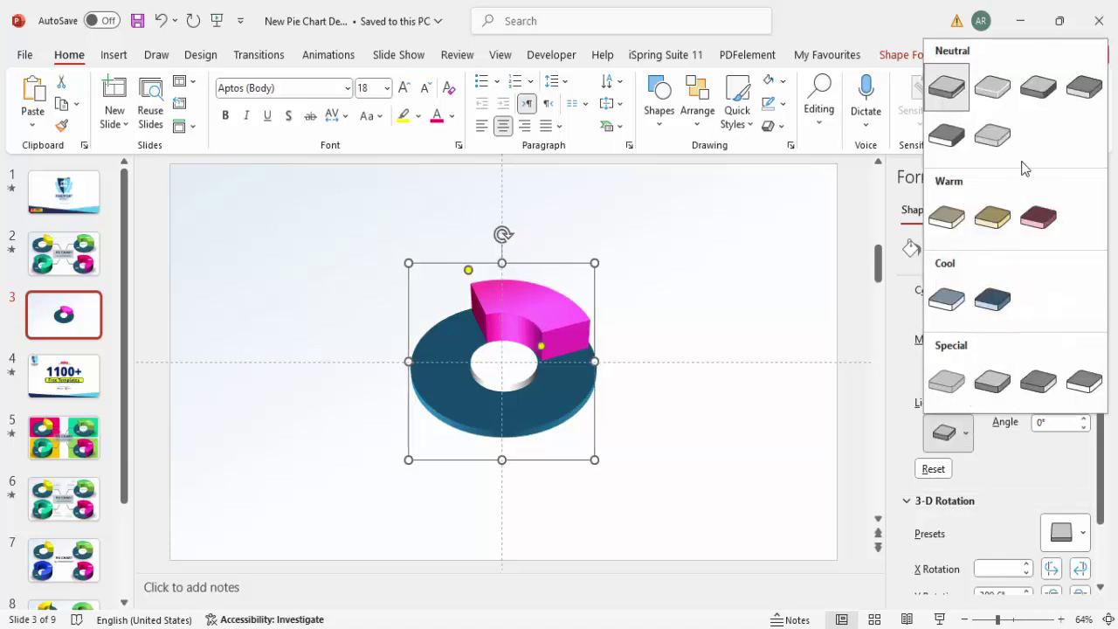
click(957, 149)
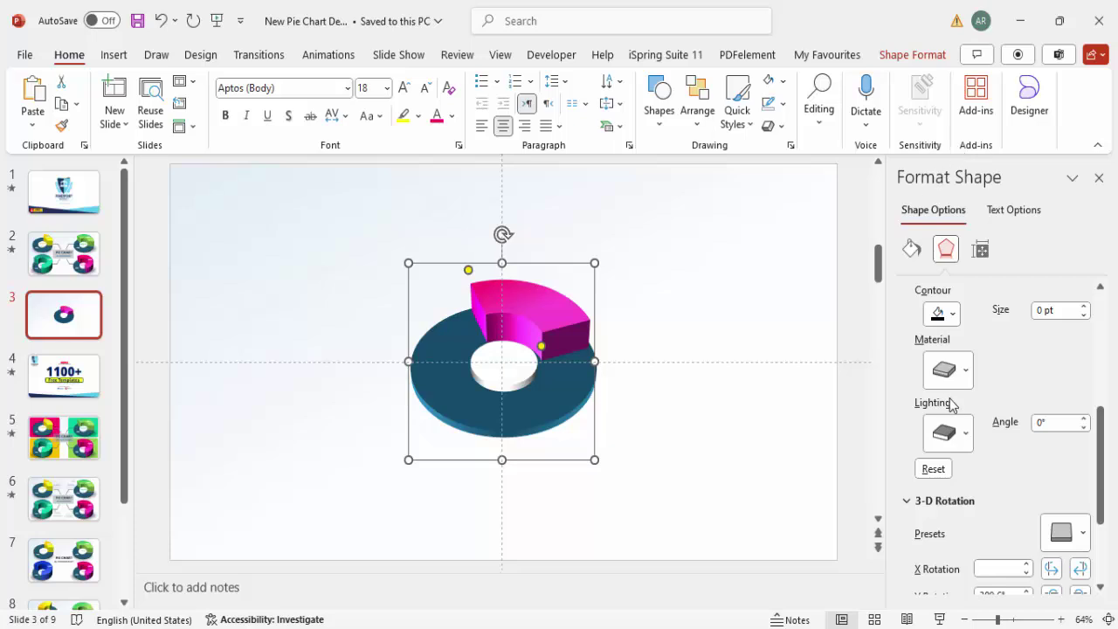
click(952, 369)
click(958, 316)
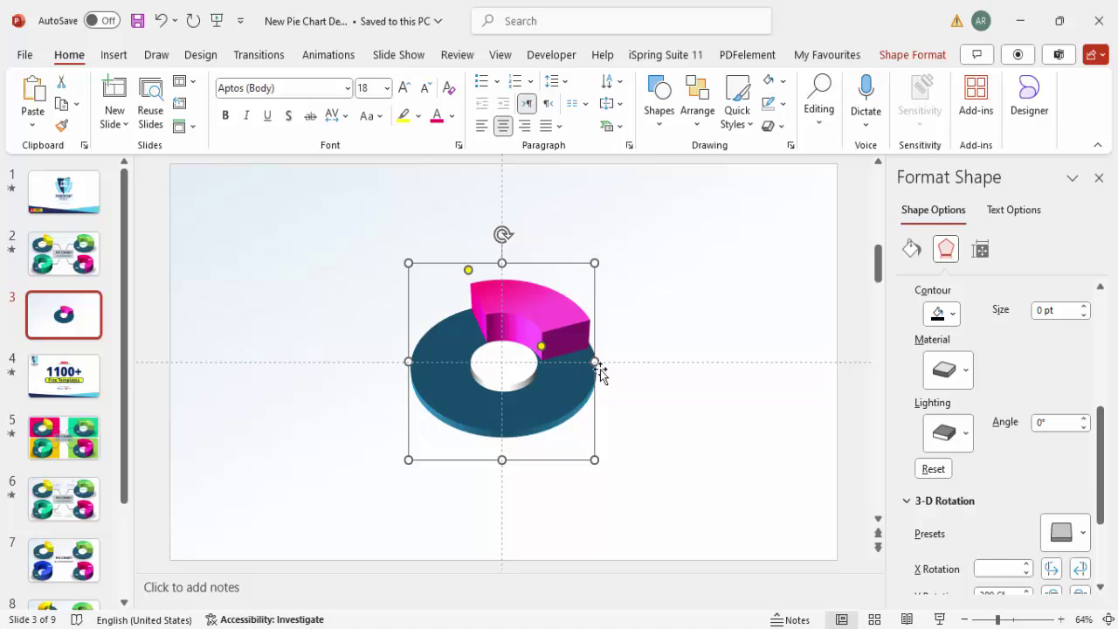
click(664, 310)
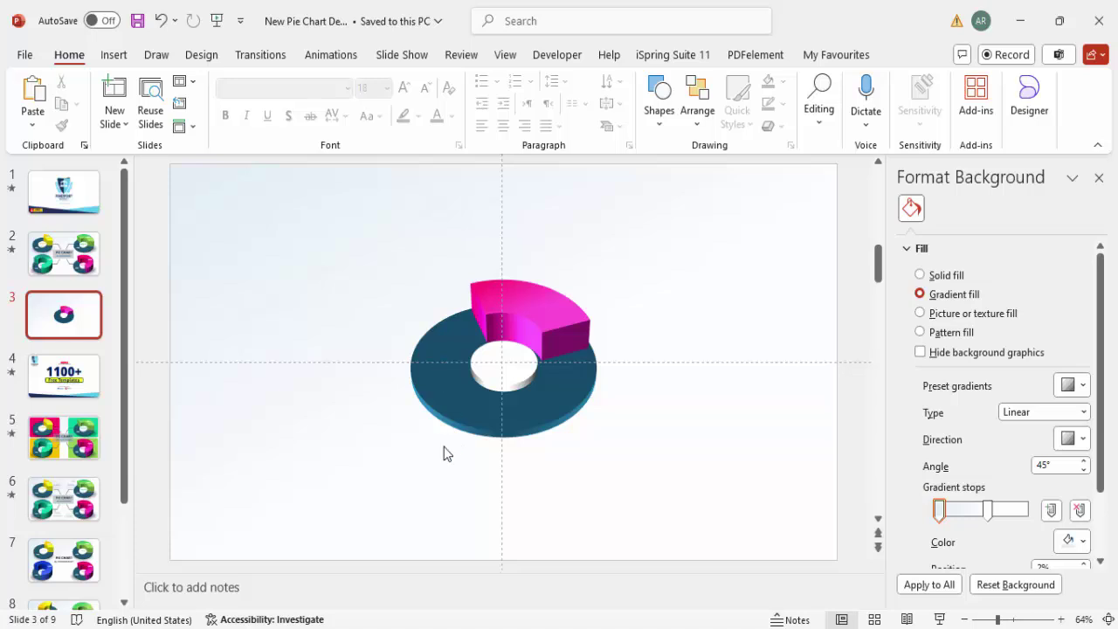
- Draw an oval over the donut's lower left
click(120, 56)
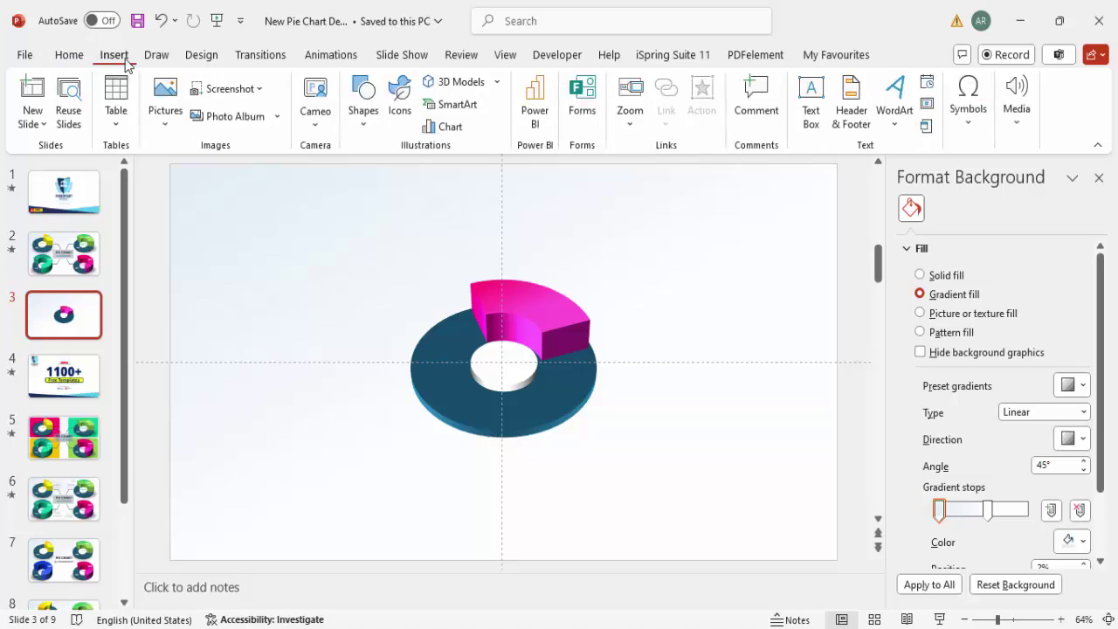
click(363, 98)
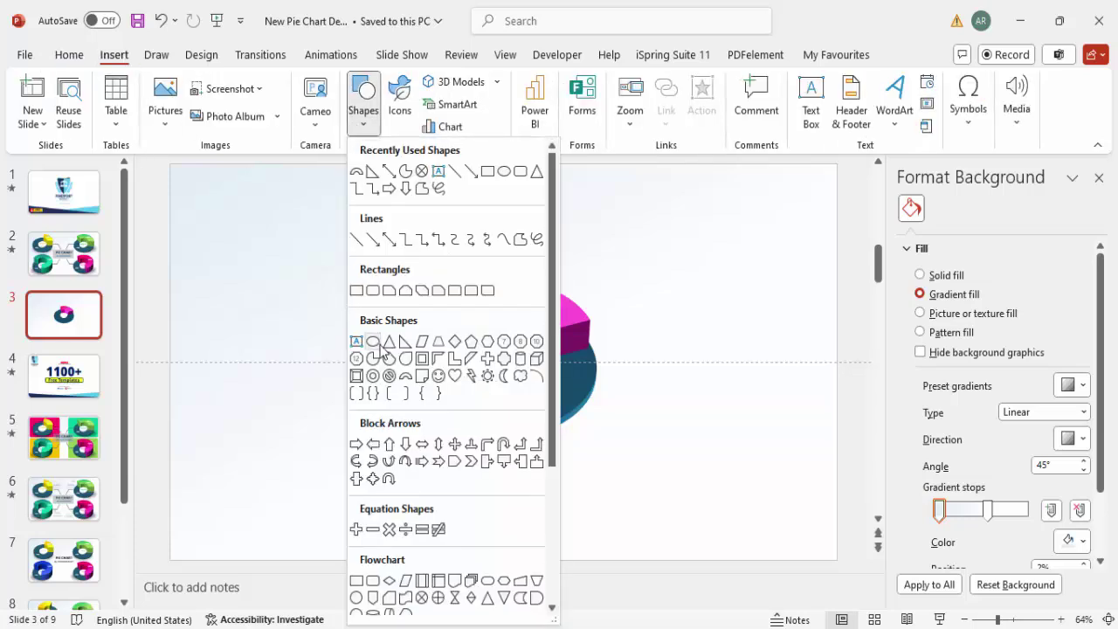
click(373, 342)
mouse_move(319, 325)
mouse_down()
mouse_move(559, 499)
mouse_move(557, 474)
mouse_up()
- Remove the oval's outline and fill it black at 70% transparency
click(456, 106)
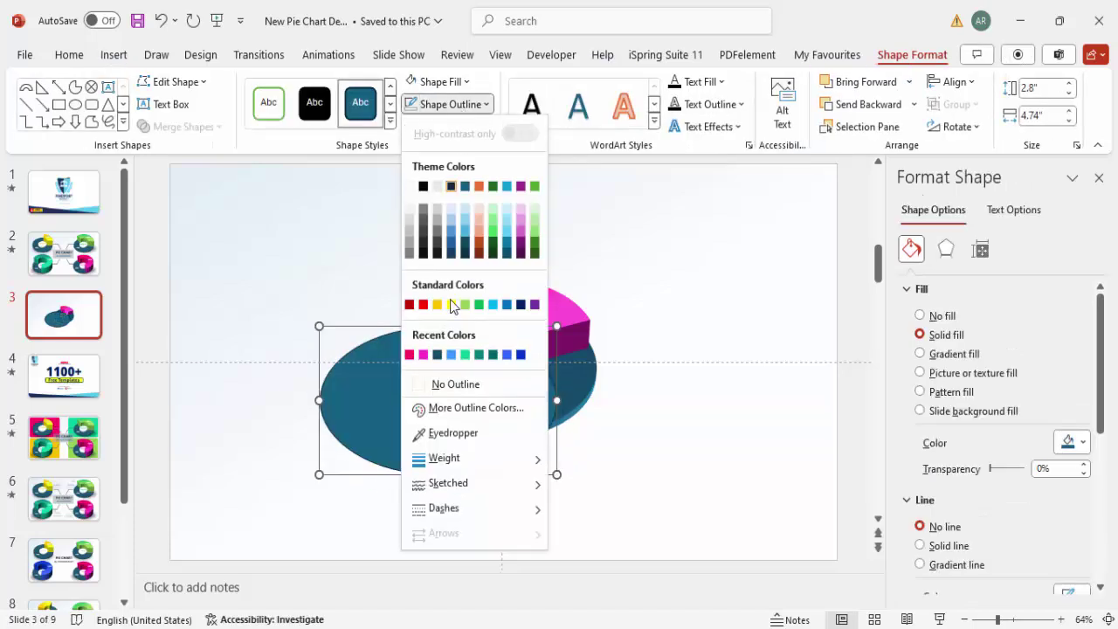
click(432, 384)
click(428, 82)
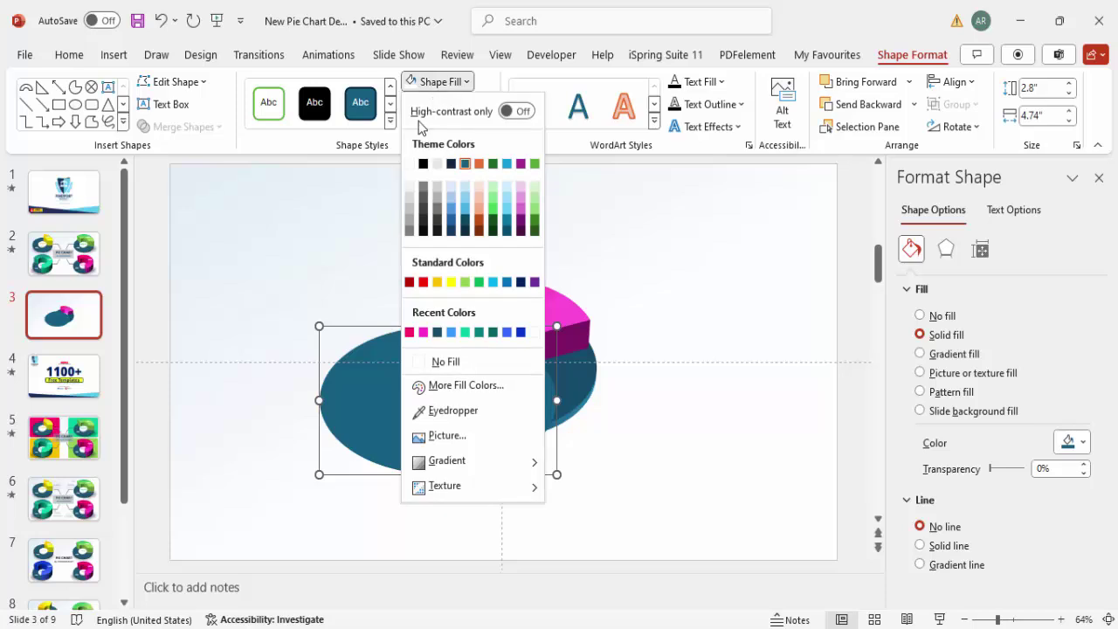
click(422, 164)
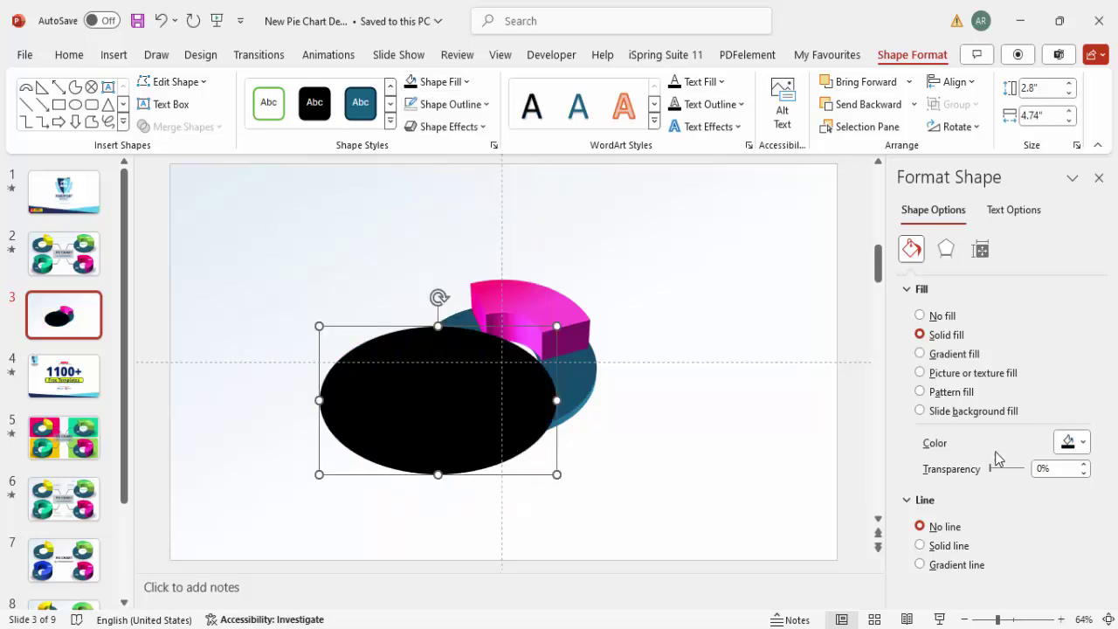
drag(1058, 468, 978, 476)
text(70)
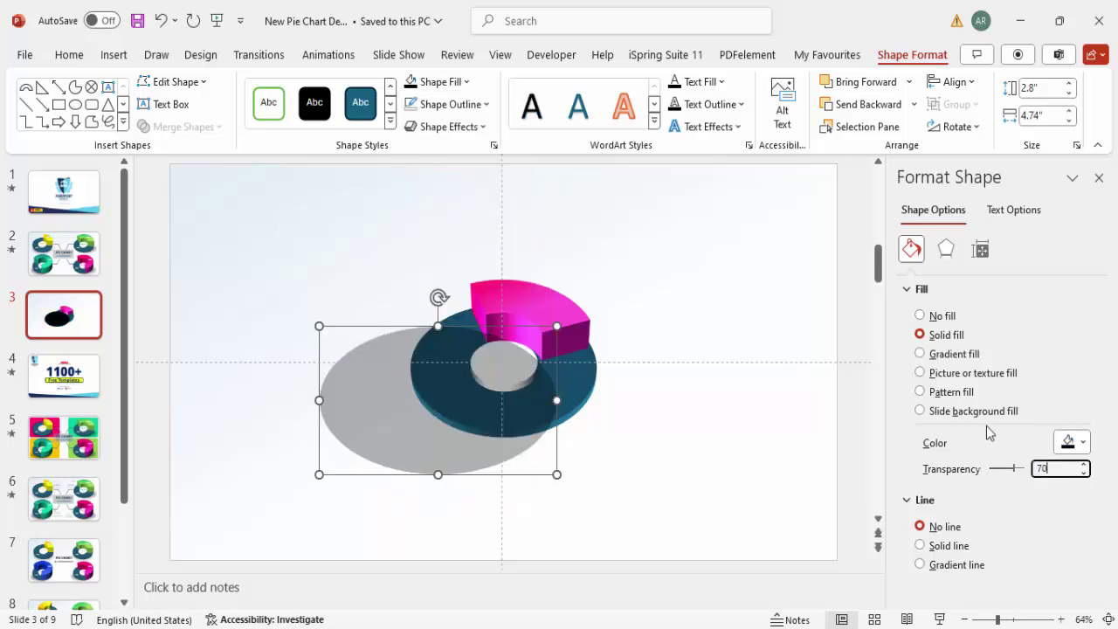
- Give the oval 36 pt soft edges, move it under the donut, and send it to back
click(953, 259)
click(951, 361)
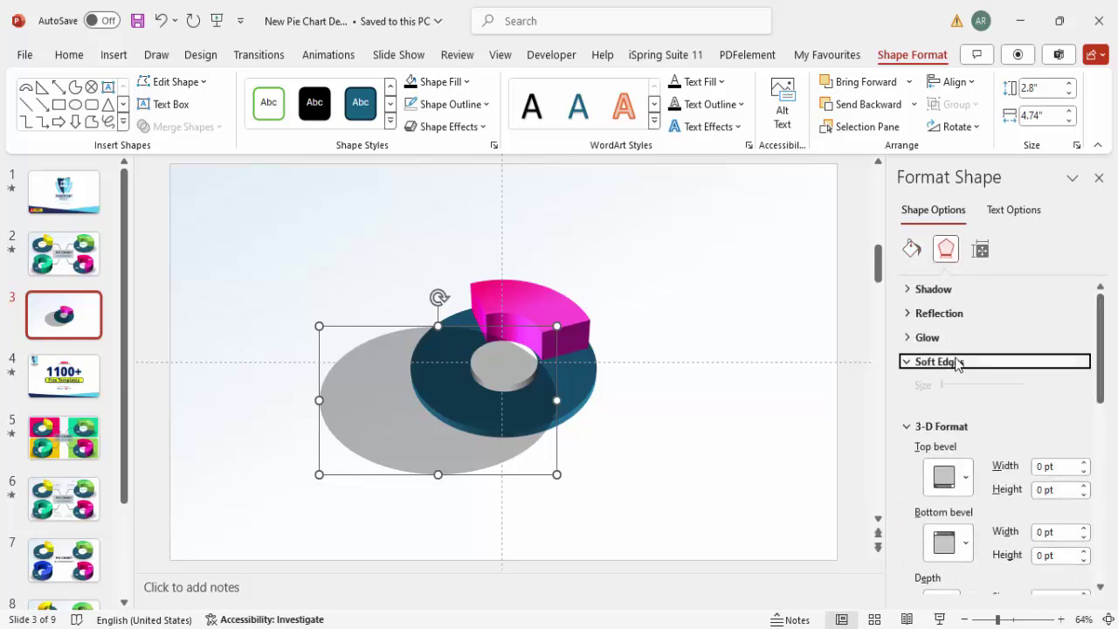
click(1084, 408)
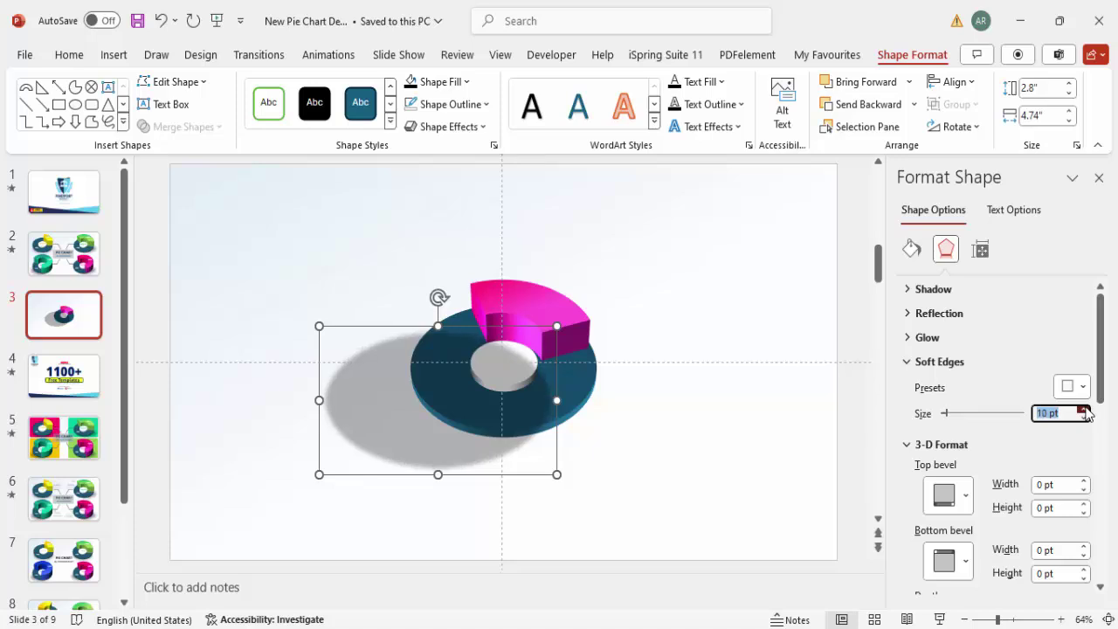
click(1084, 409)
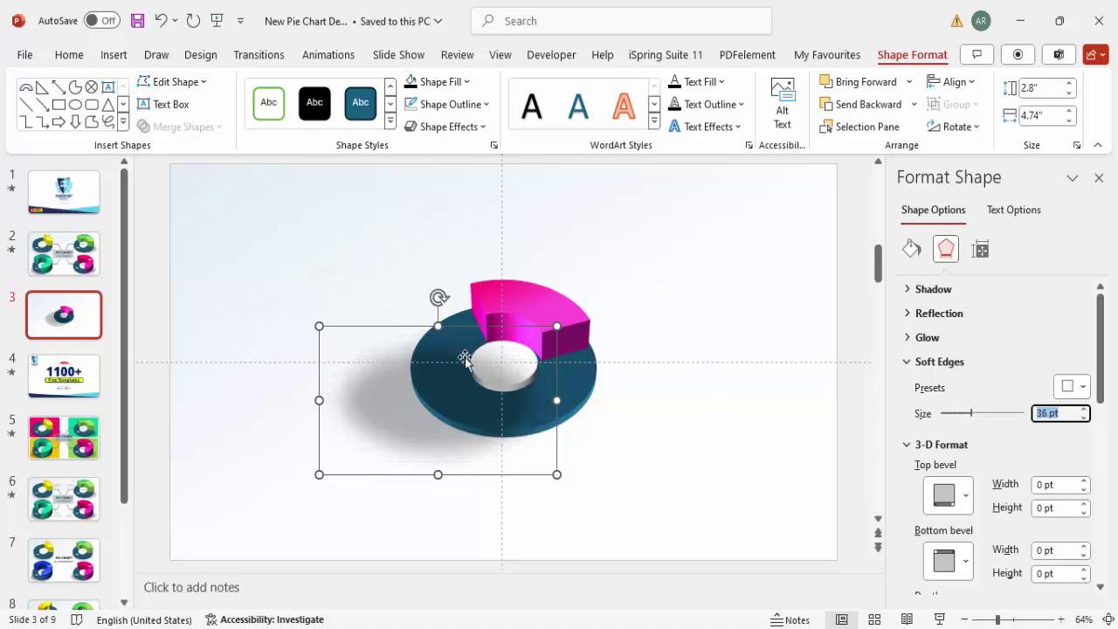
drag(405, 327, 453, 327)
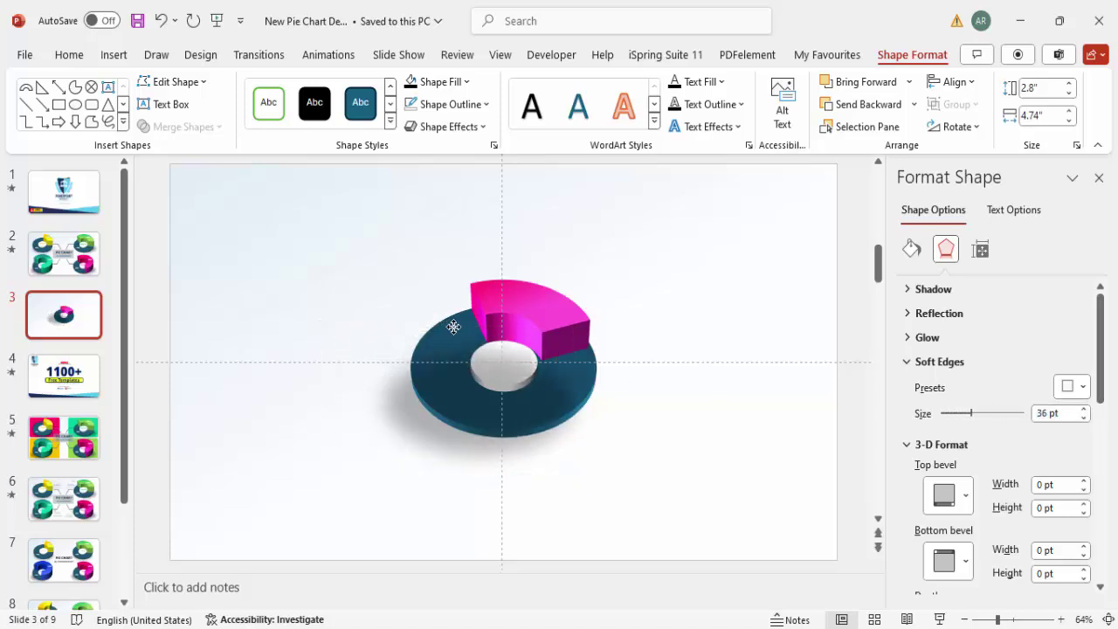
click(912, 104)
click(866, 150)
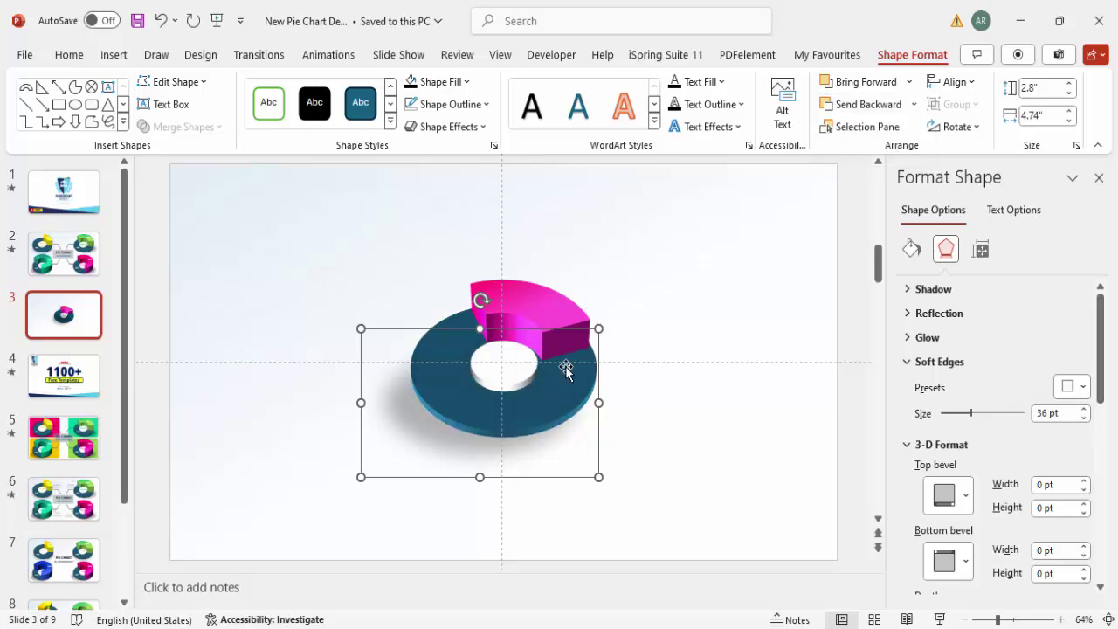
- Add a 1.57 x 2.21-inch shadow copy at 38% transparency, centred behind the donut's hole
drag(398, 330, 403, 327)
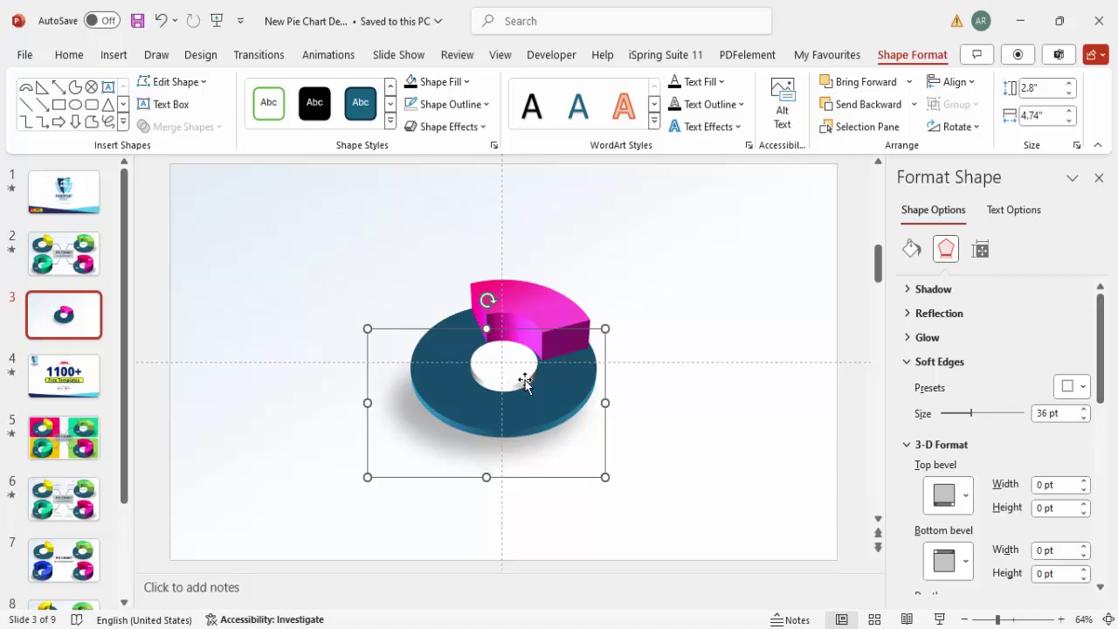
drag(527, 407, 682, 373)
drag(526, 294, 653, 361)
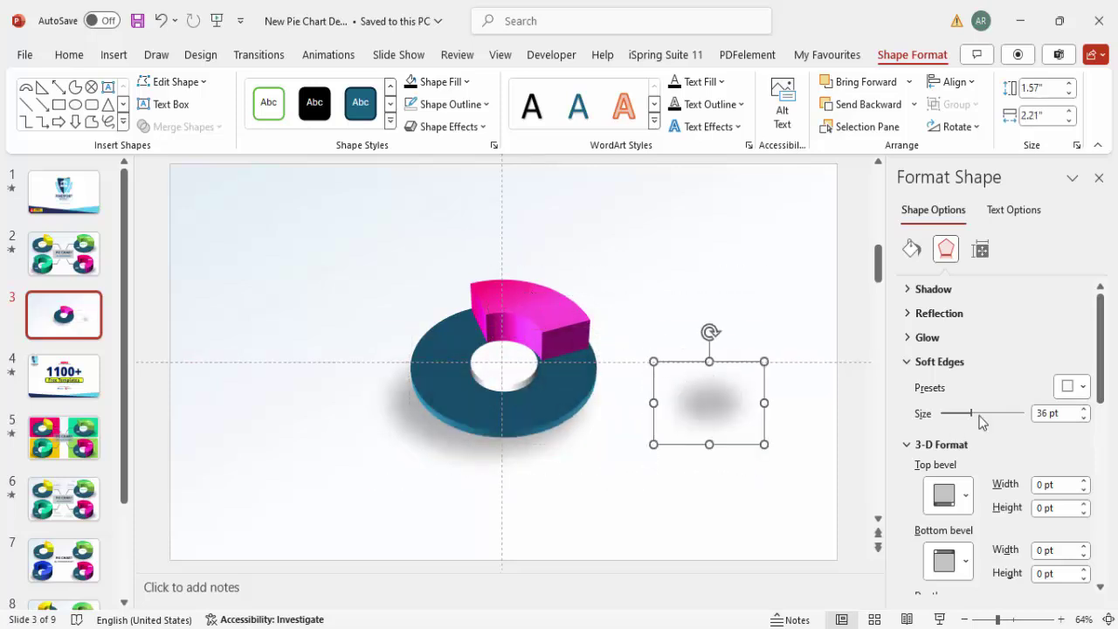
click(911, 249)
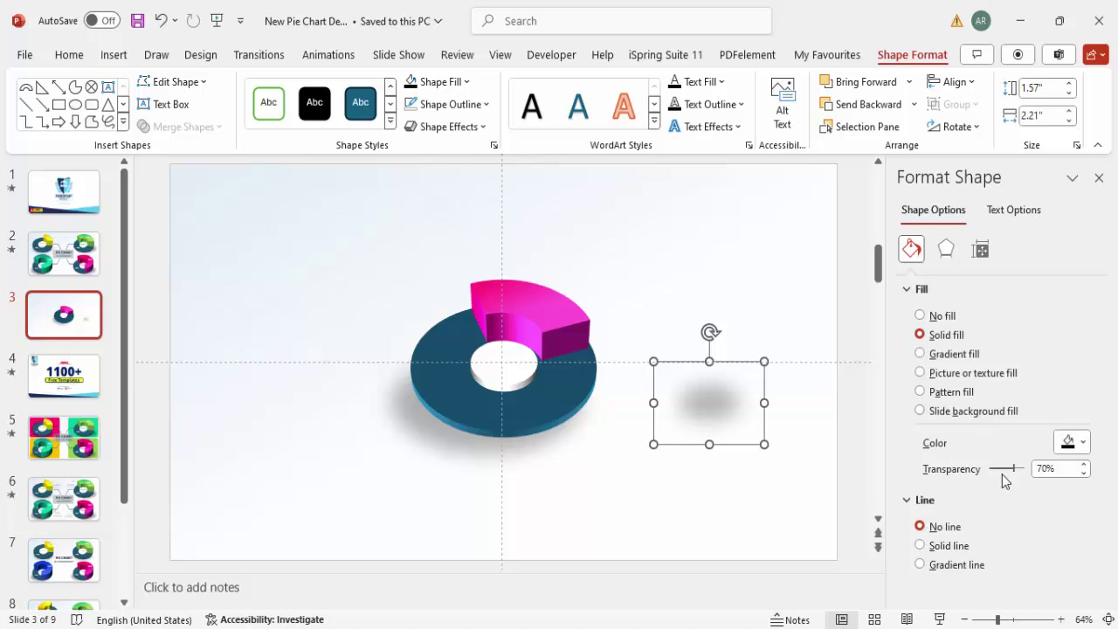
drag(1011, 476, 1001, 472)
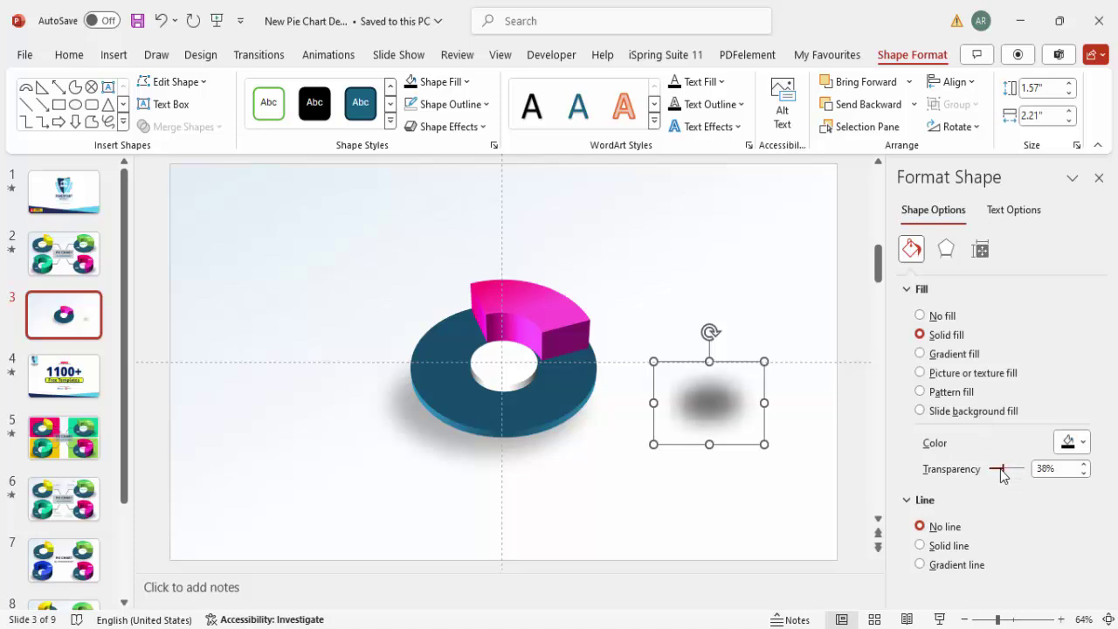
drag(689, 399, 482, 382)
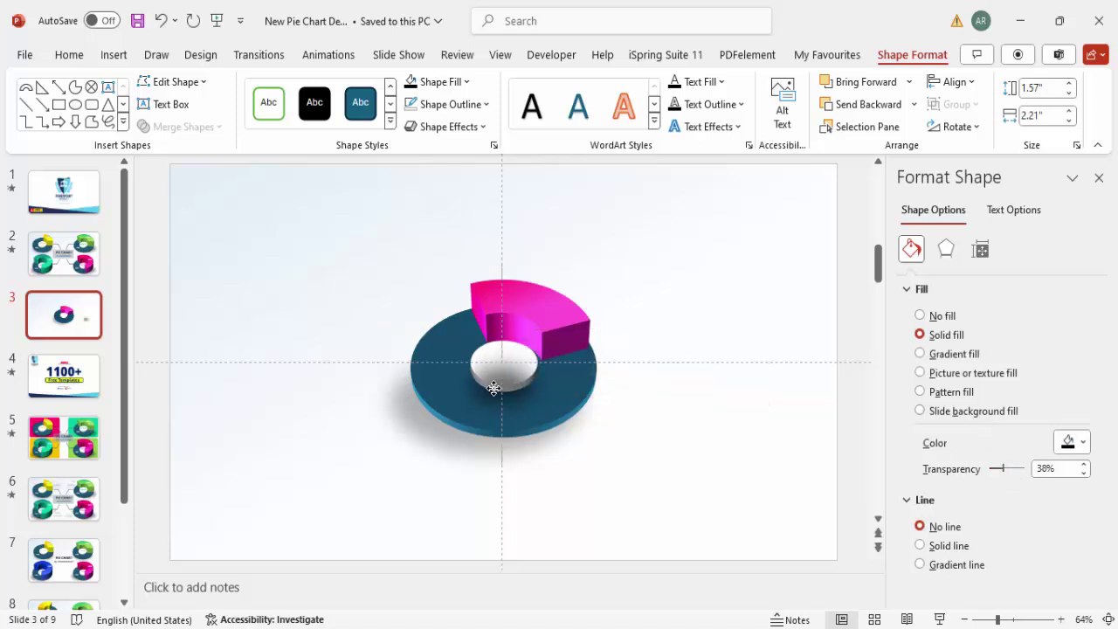
click(860, 104)
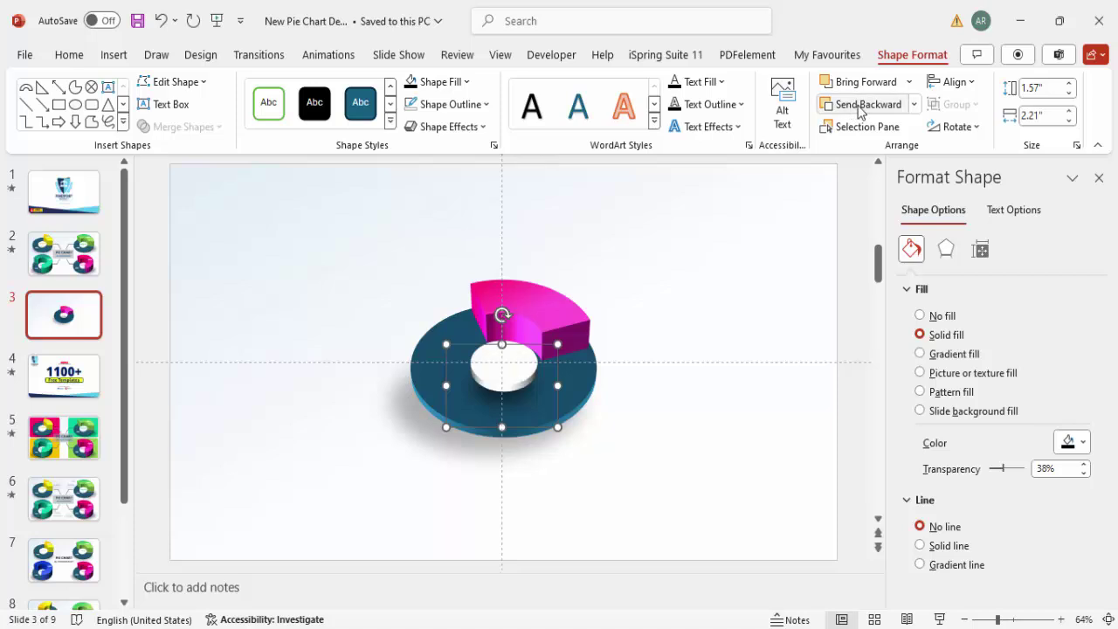
click(671, 300)
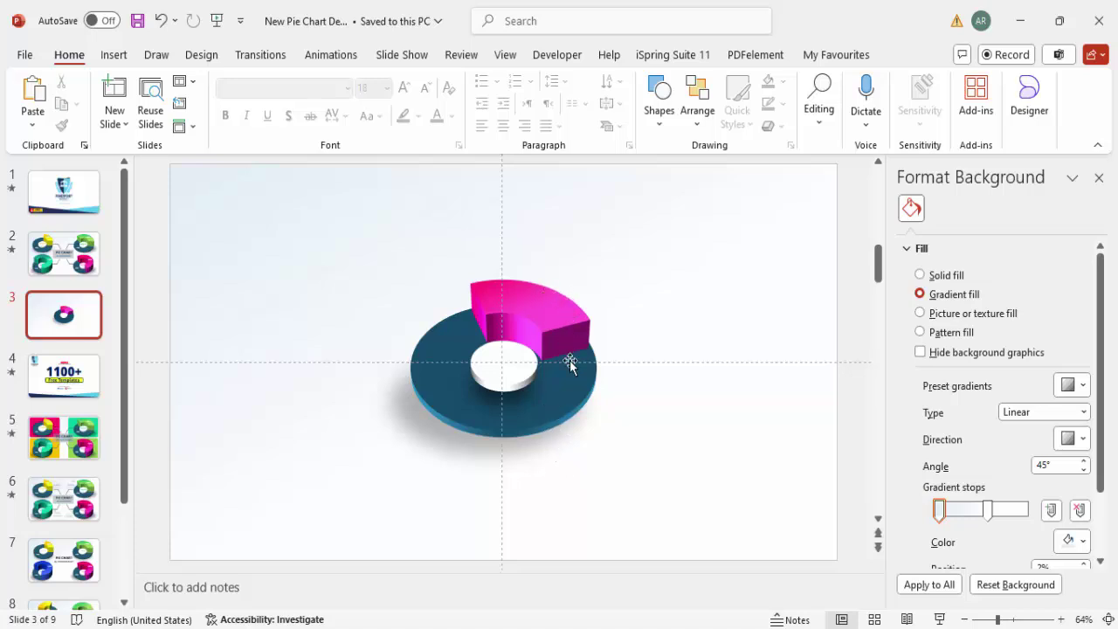
- Select all the donut's shapes and move the donut toward the slide's top-left
drag(274, 207, 871, 572)
click(692, 411)
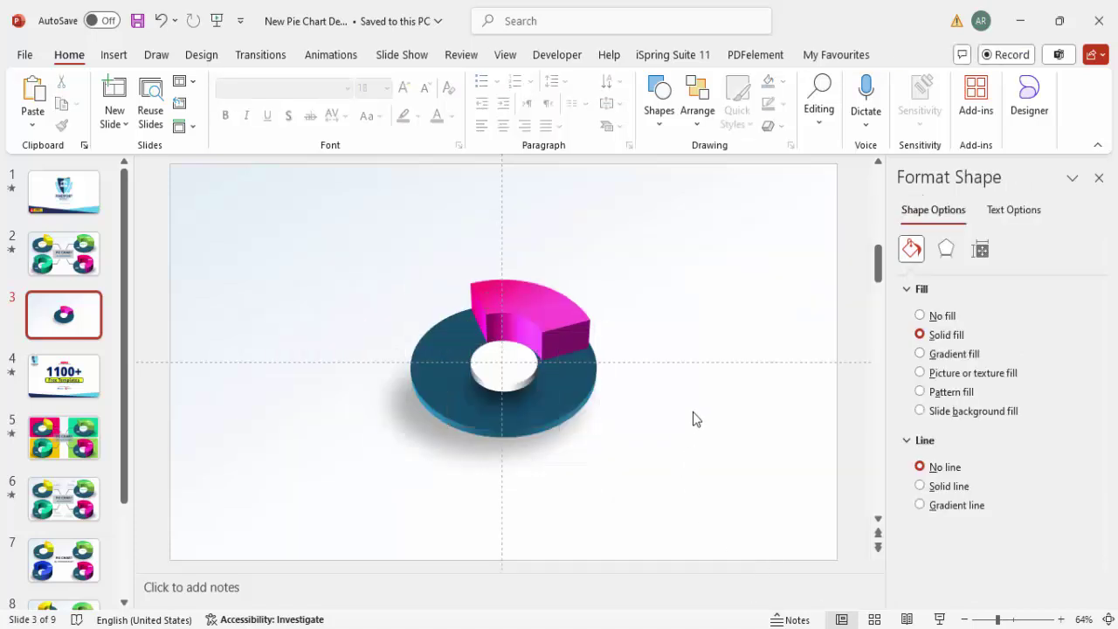
key(ctrl+a)
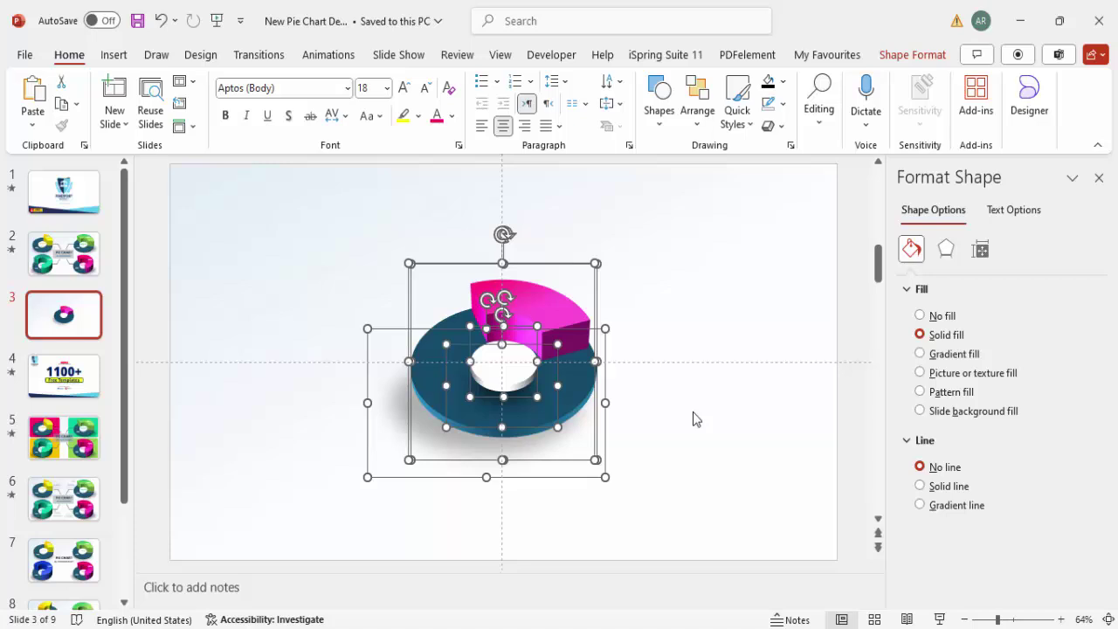
drag(569, 398, 757, 298)
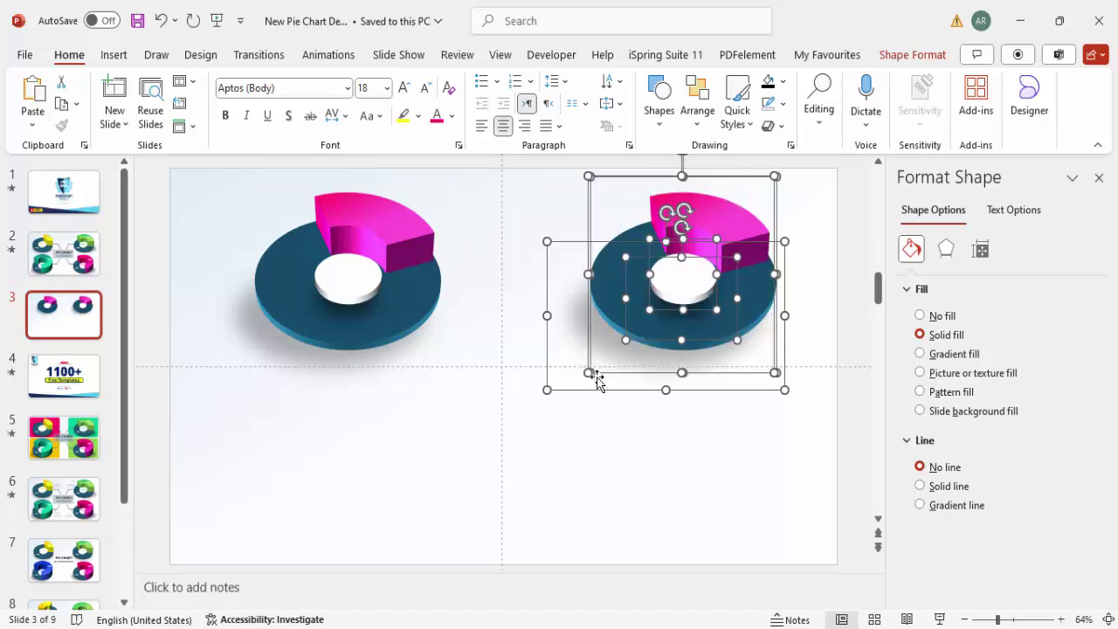
- Select both top donuts and Ctrl-drag copies of them downward for a second row
click(673, 463)
key(ctrl+a)
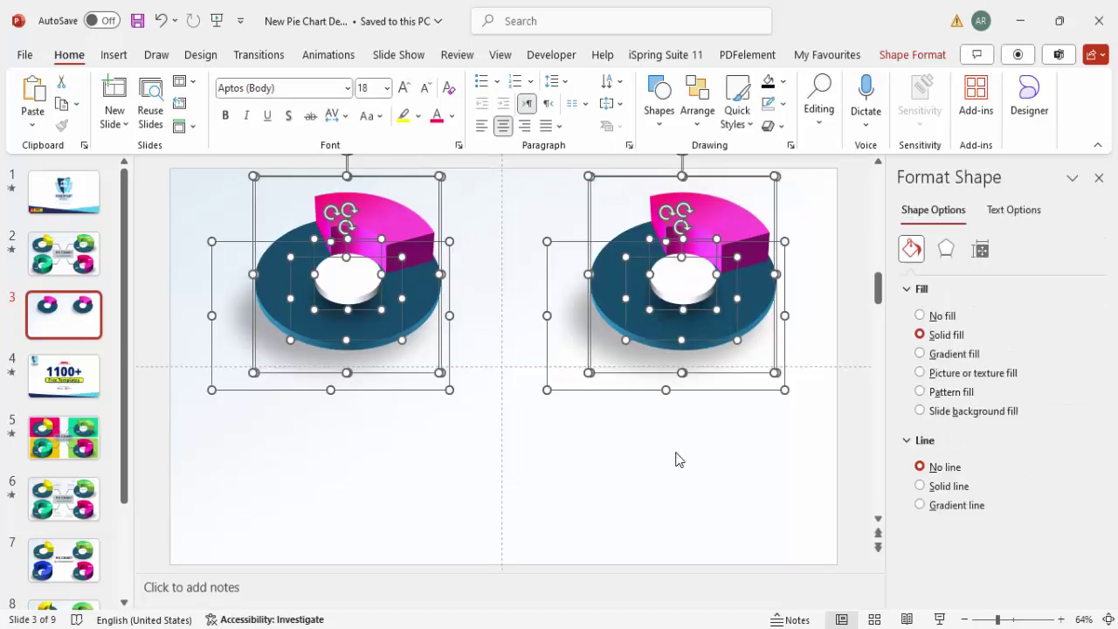
drag(765, 306, 768, 494)
- Drop the copies into the bottom row and extend the top-right donut's pink arc around its ring
click(807, 430)
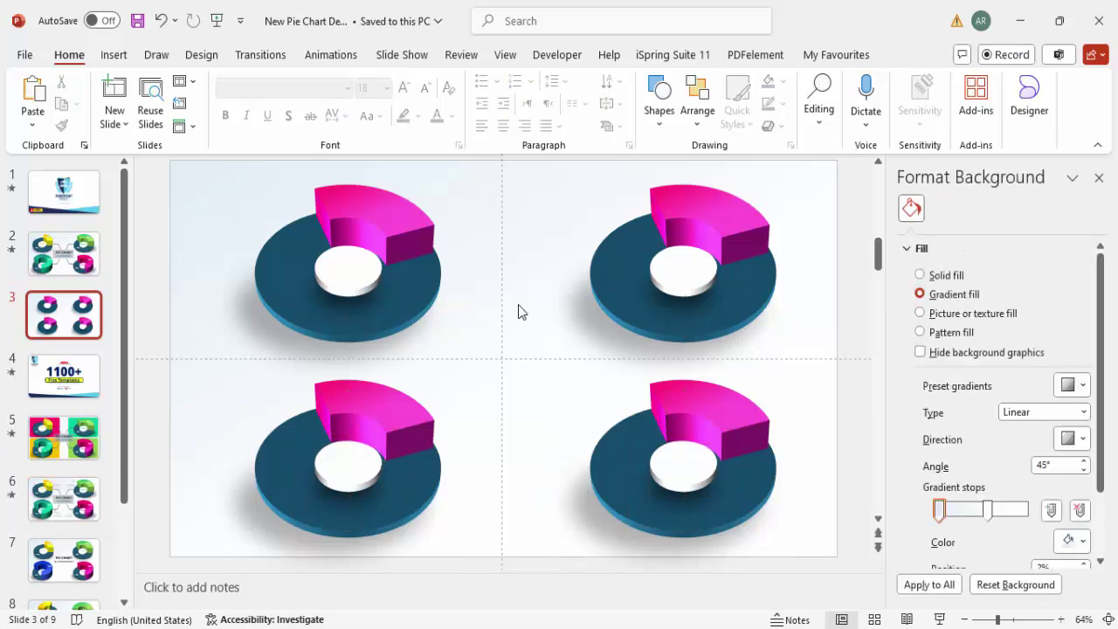
click(738, 238)
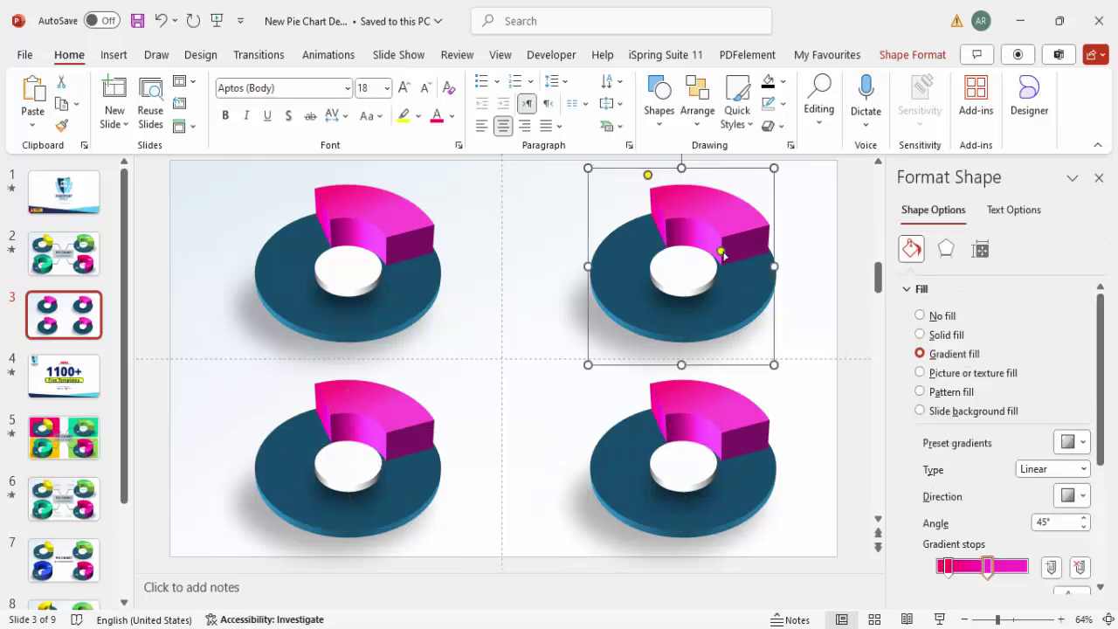
drag(723, 262, 721, 284)
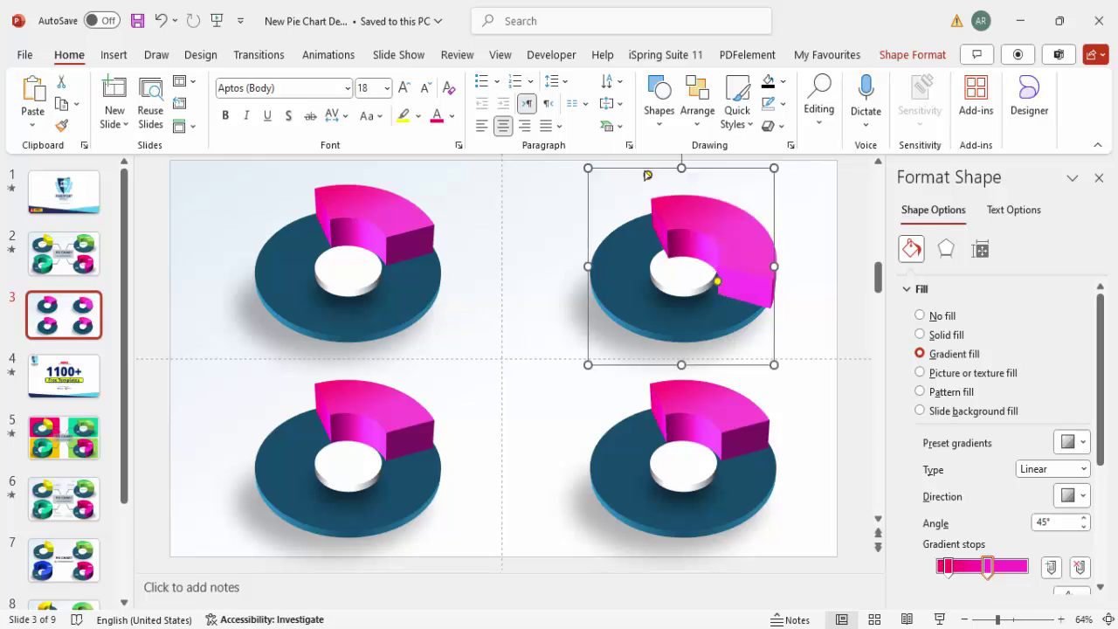
drag(647, 176, 638, 179)
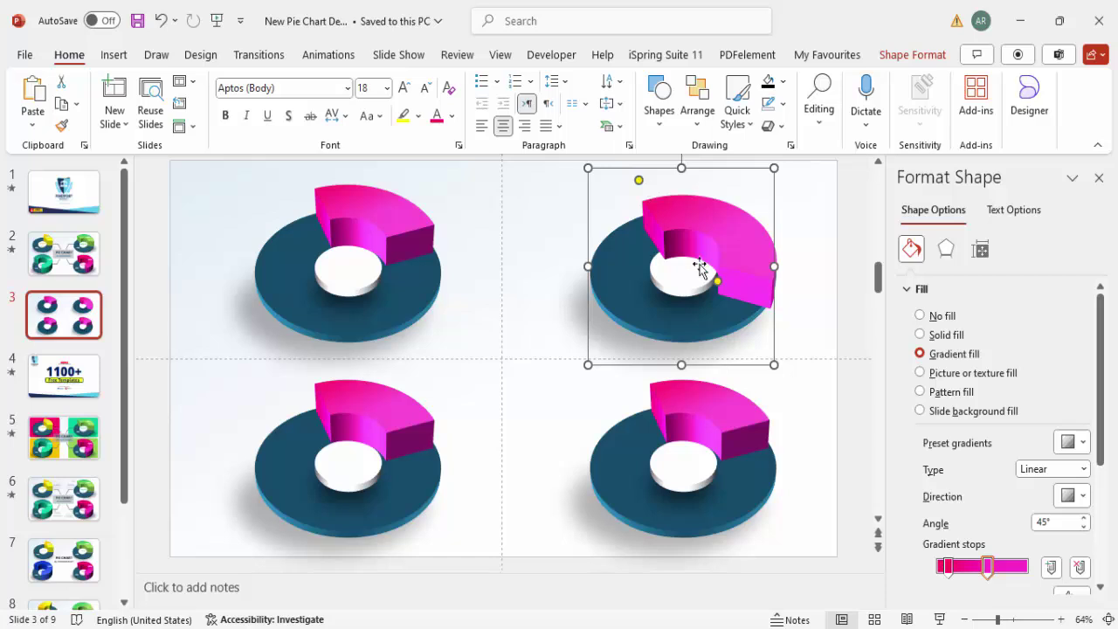
mouse_move(731, 257)
mouse_down()
mouse_move(736, 237)
mouse_move(713, 271)
mouse_move(743, 245)
mouse_up()
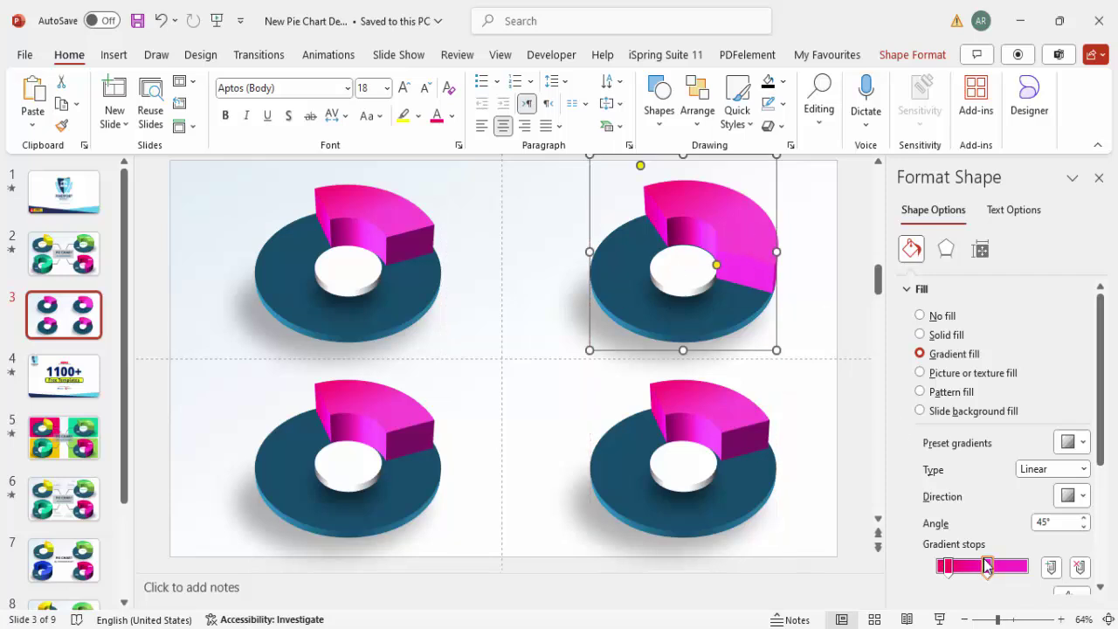
- Set the first gradient stop of the top-right segment to a light custom green
click(1079, 567)
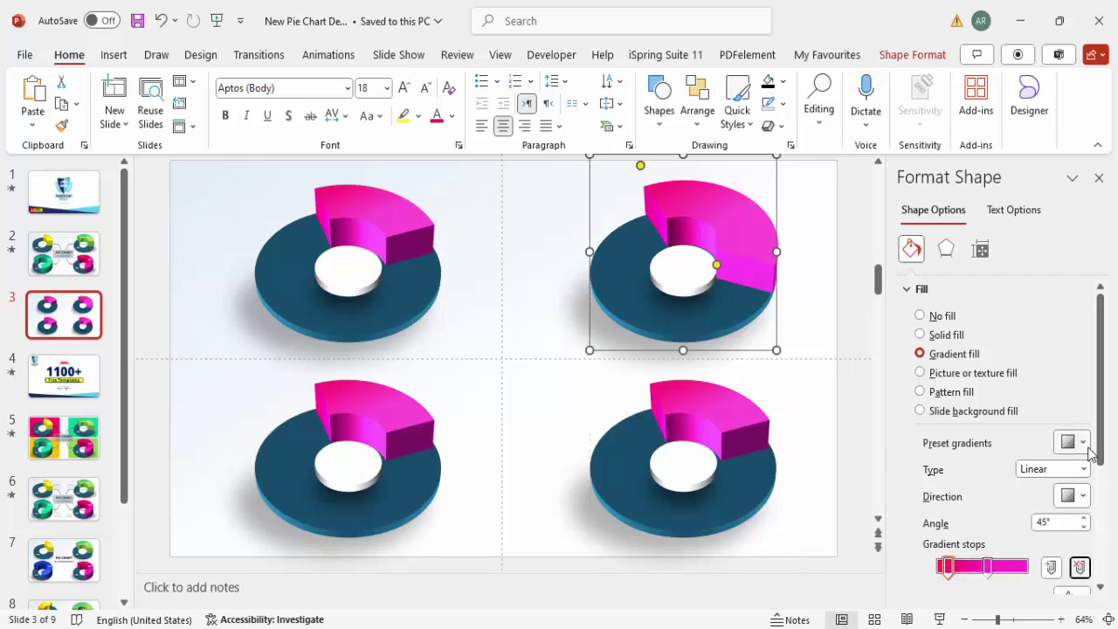
drag(1098, 452, 1098, 516)
click(1081, 485)
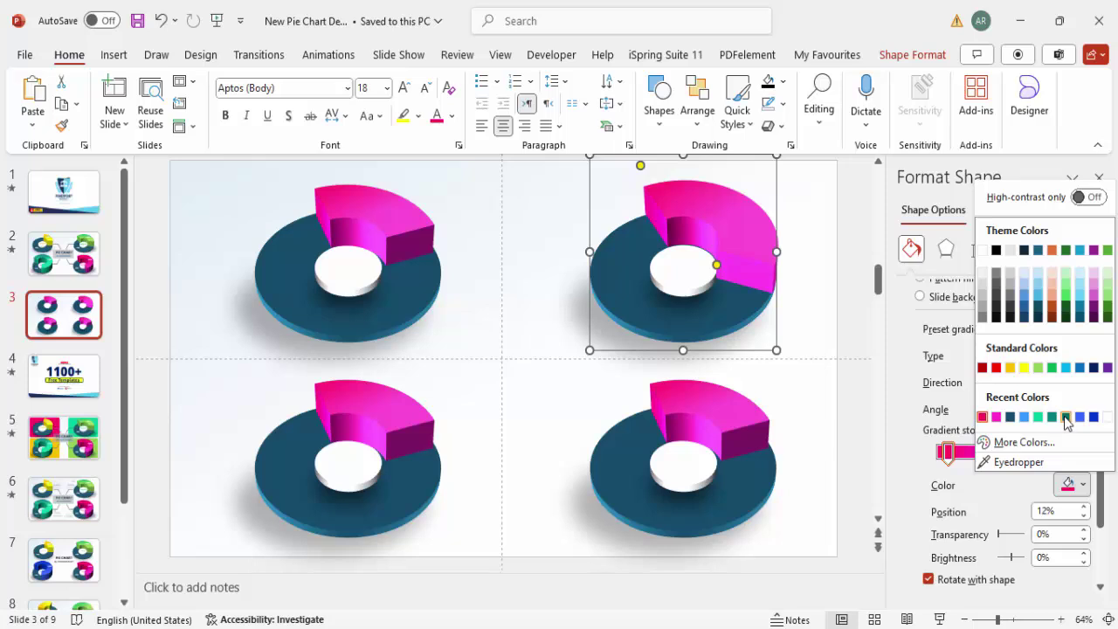
click(1057, 417)
click(1076, 486)
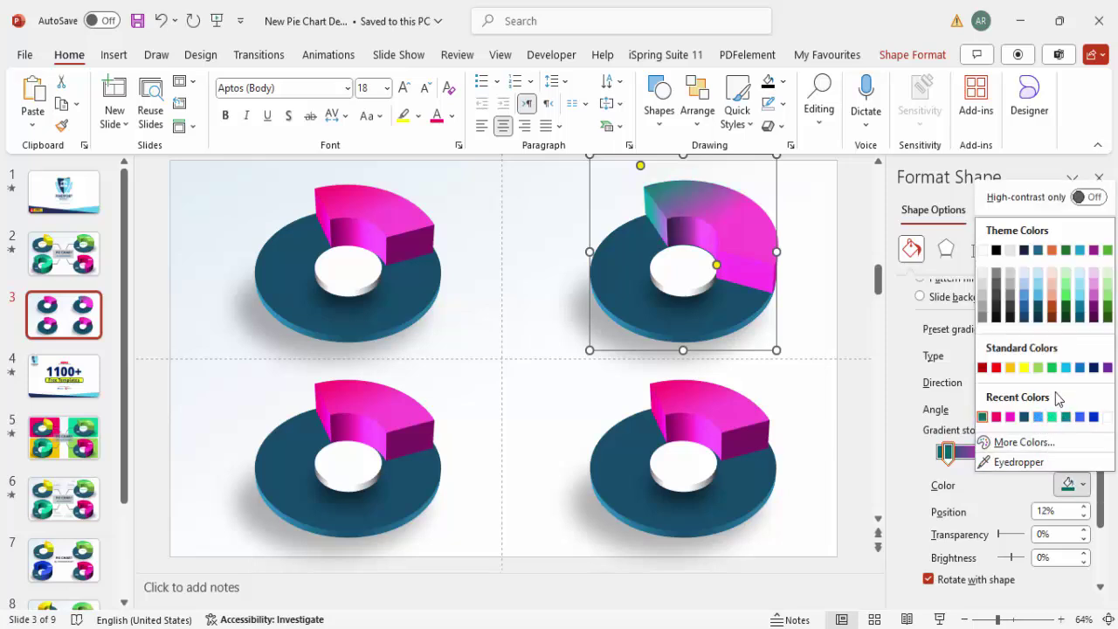
click(1020, 442)
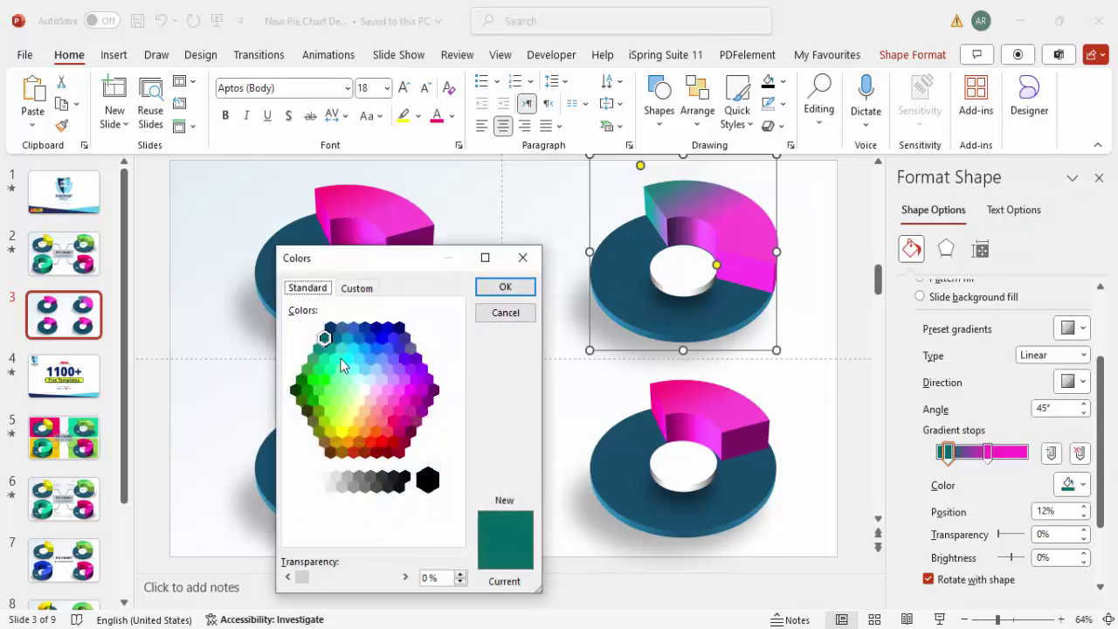
click(321, 360)
click(496, 289)
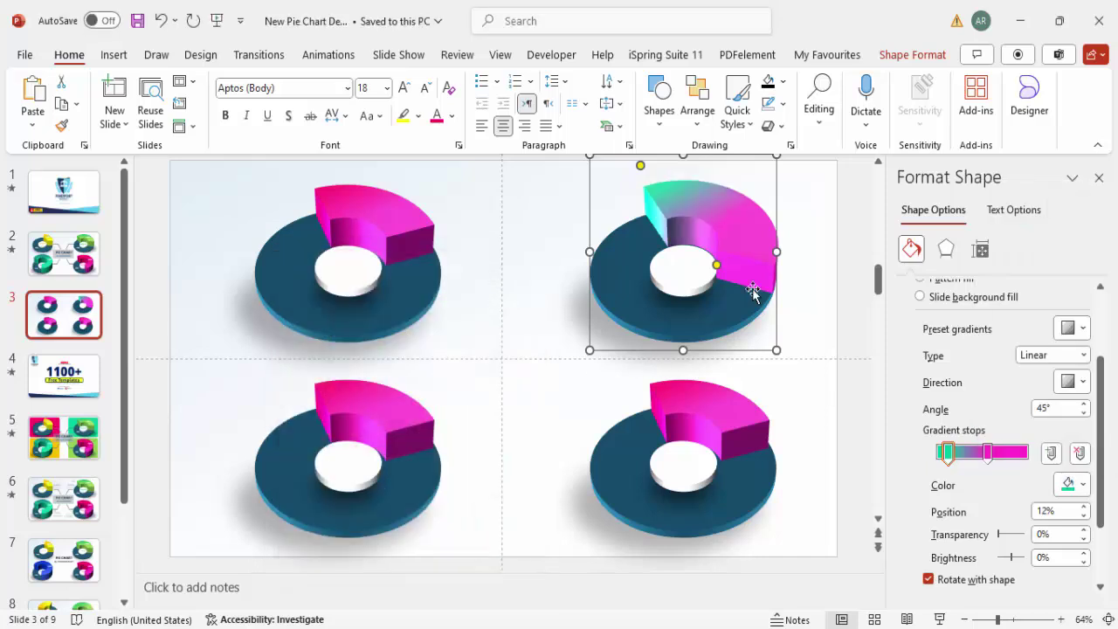
- Set the second gradient stop to a custom teal colour
click(989, 453)
click(1082, 485)
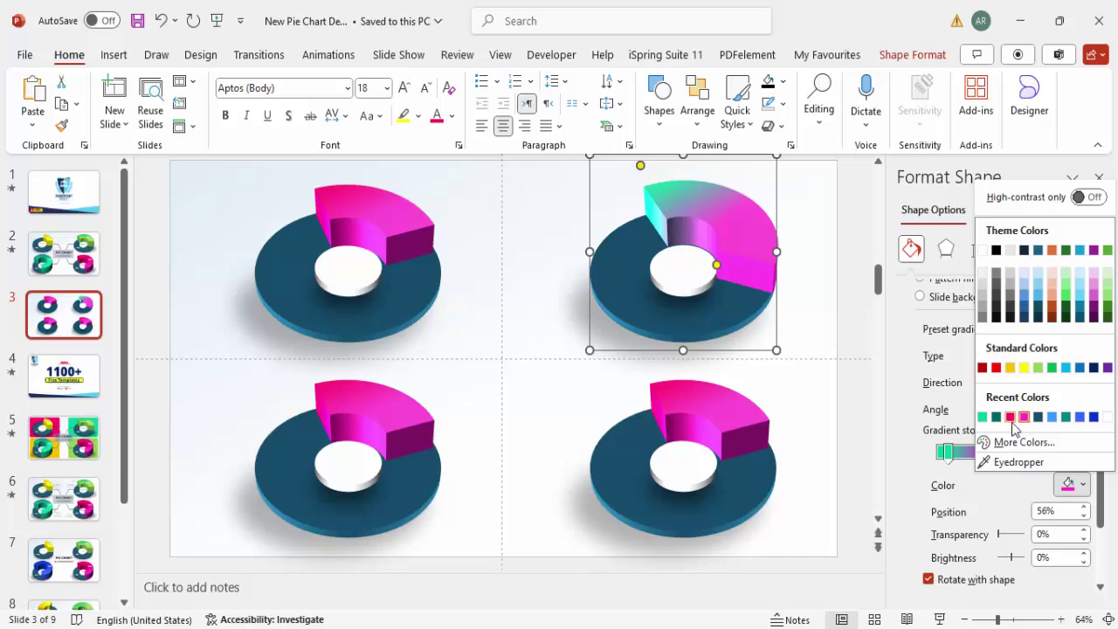
click(1017, 442)
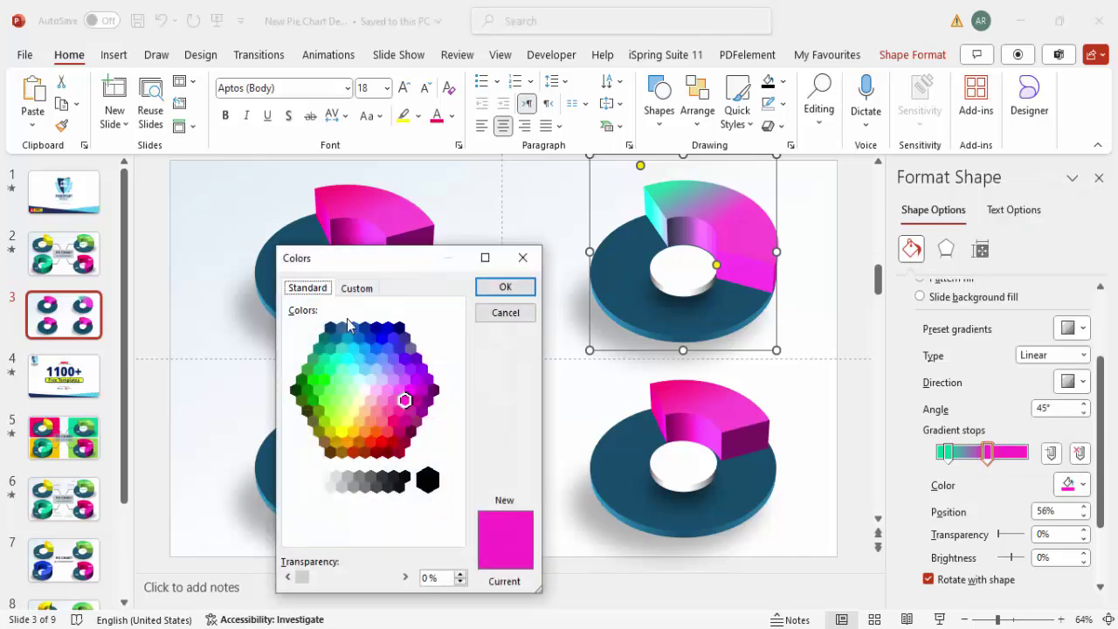
click(327, 348)
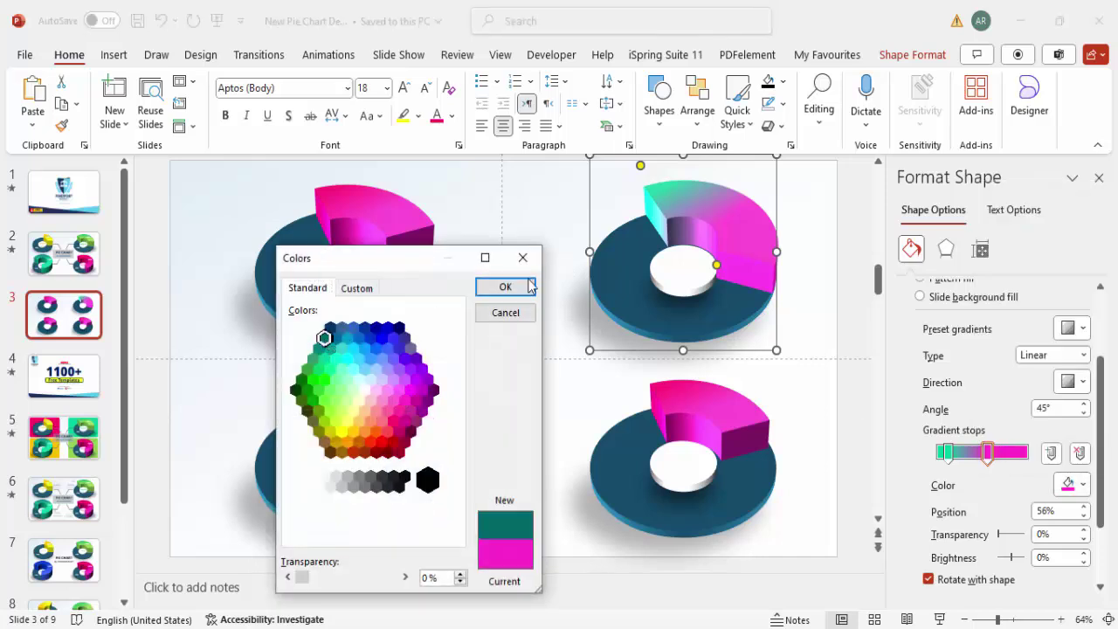
click(496, 288)
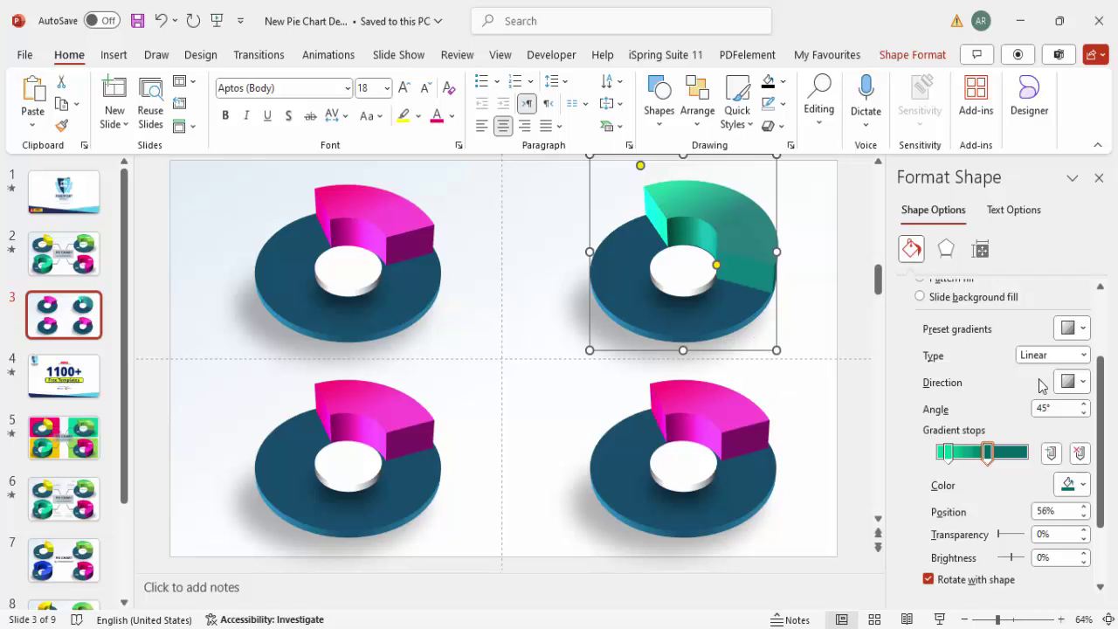
- Set the gradient direction to 180° and slide the second stop to 68%
click(1071, 381)
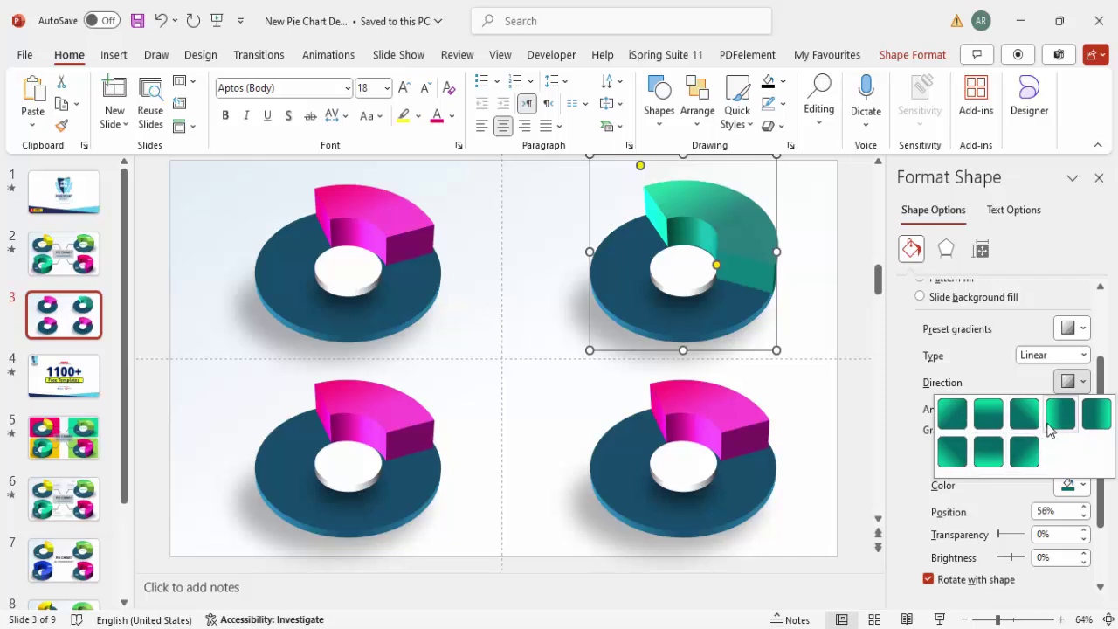
click(1089, 422)
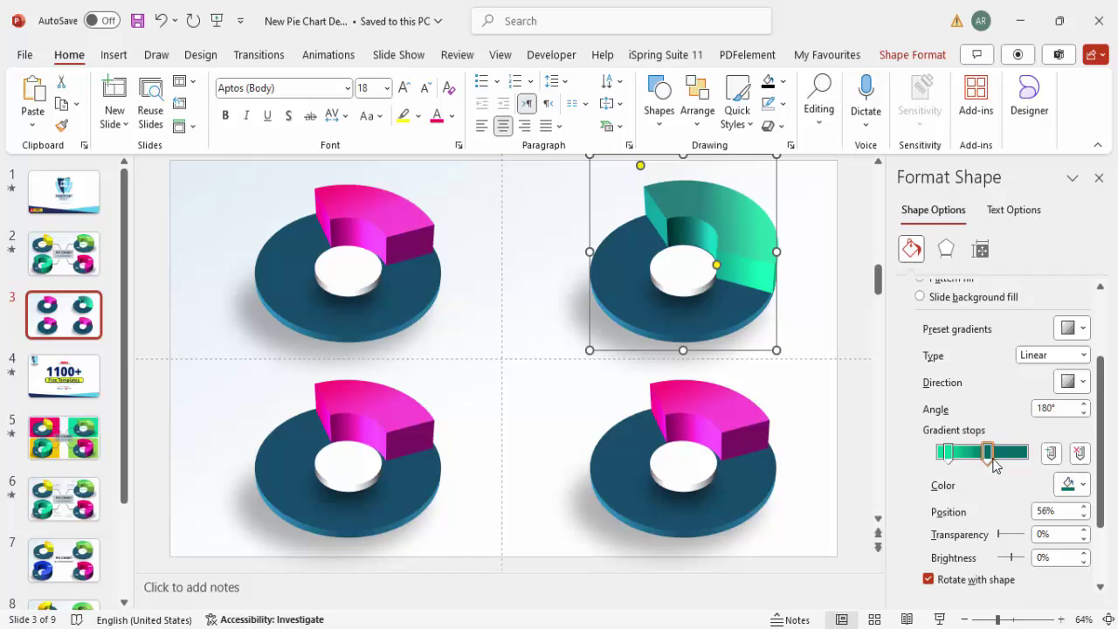
mouse_move(989, 456)
mouse_down()
mouse_move(1009, 461)
mouse_move(1000, 463)
mouse_up()
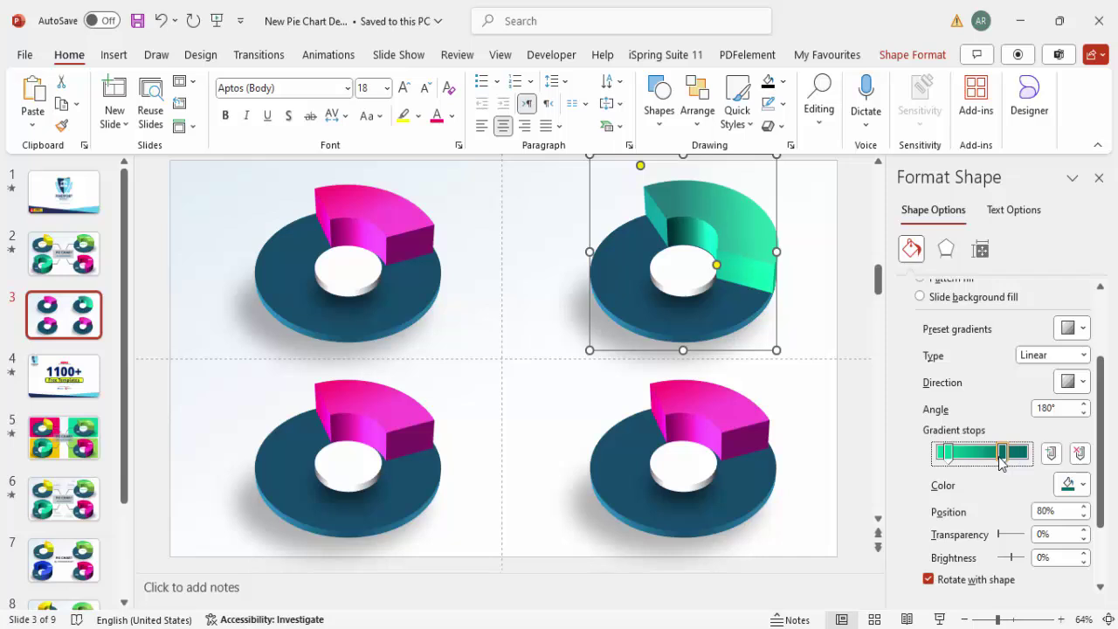
click(811, 351)
click(745, 410)
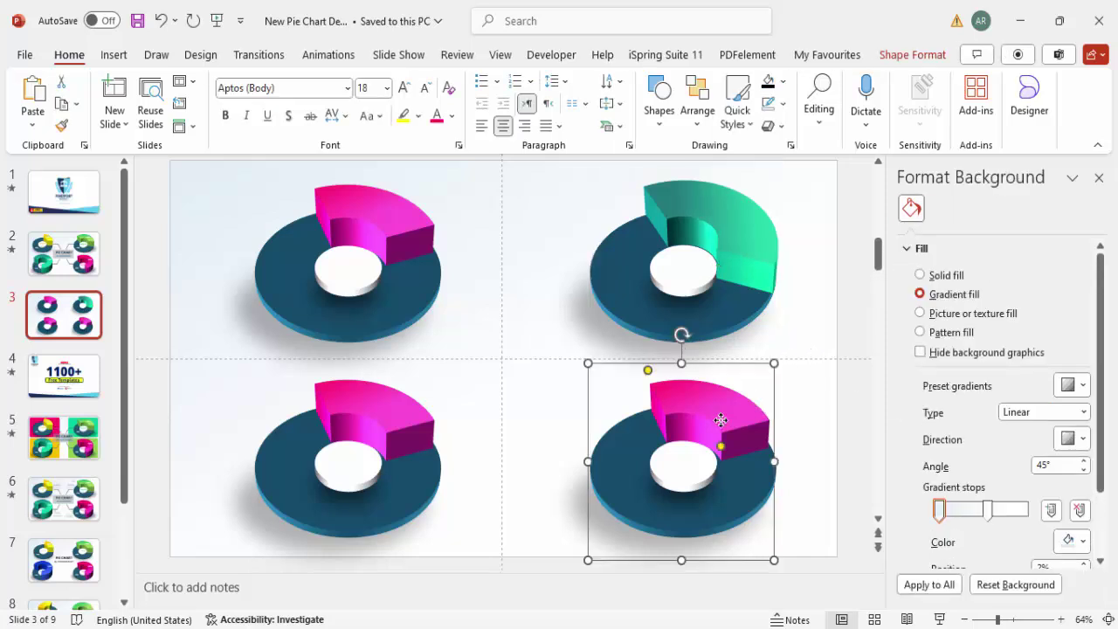
- Sweep the bottom-right pink arc around half its ring, thin it, and nudge it into place
drag(721, 448, 748, 445)
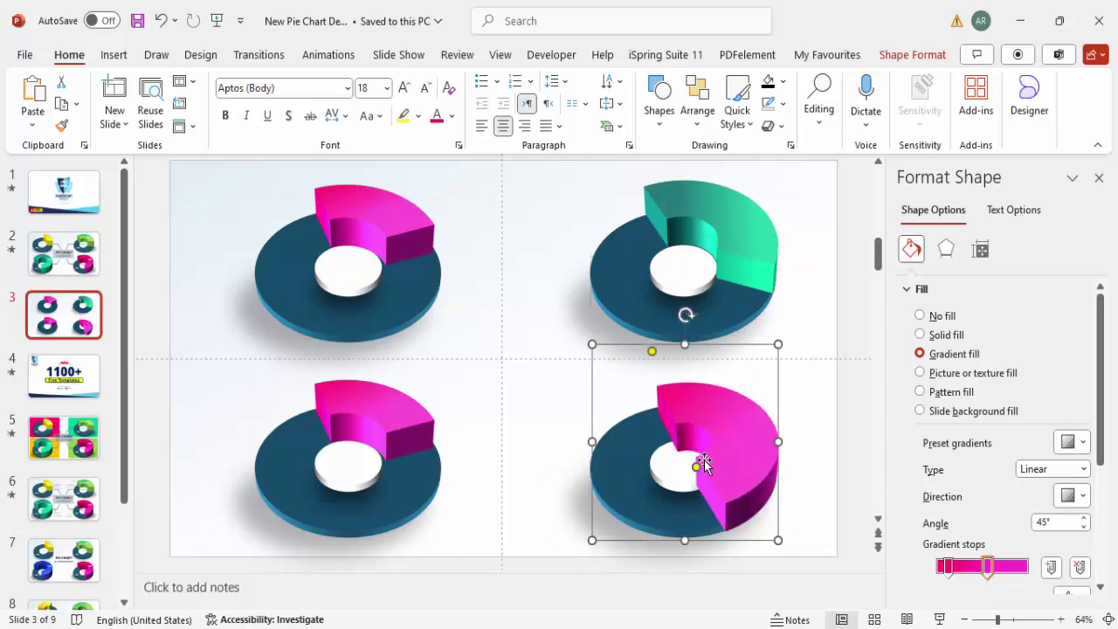
drag(696, 470, 704, 467)
drag(653, 352, 641, 355)
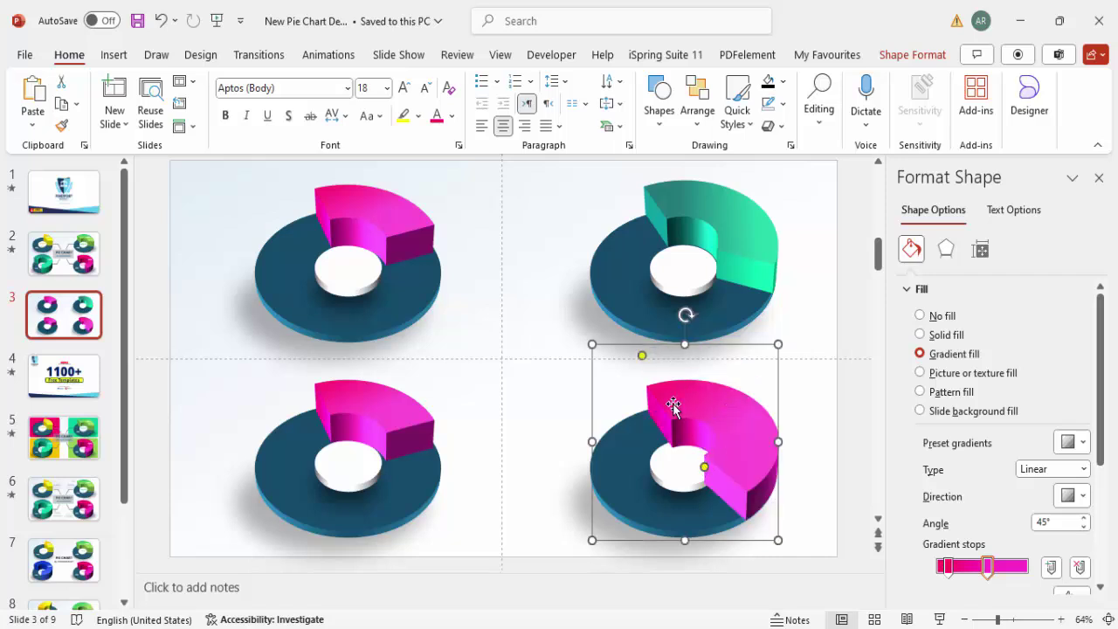
drag(733, 439, 733, 426)
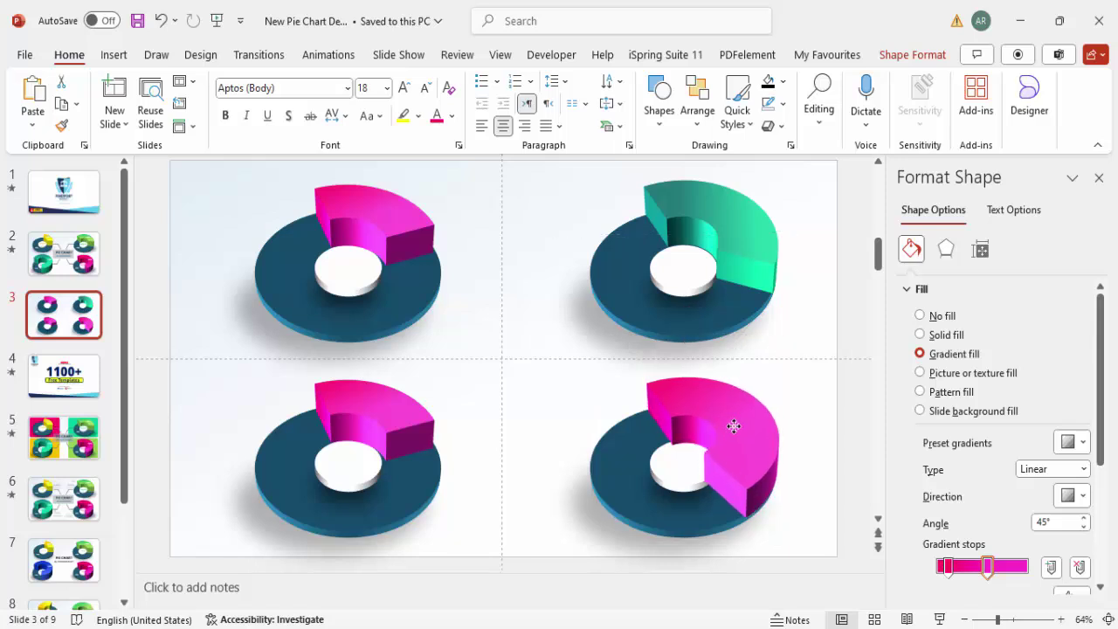
click(735, 428)
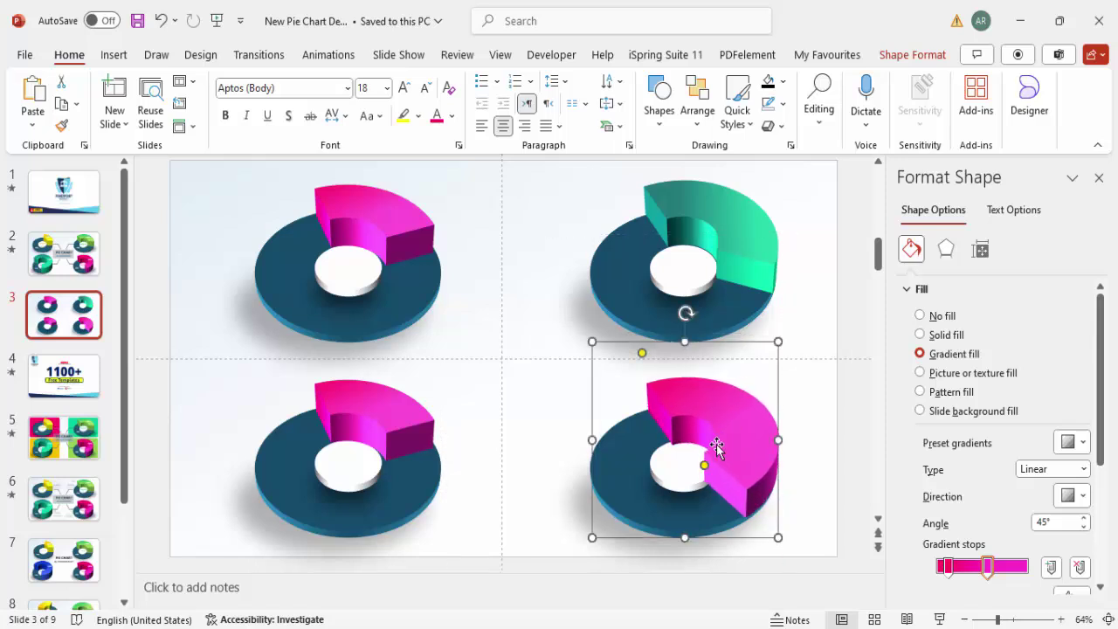
drag(704, 466, 752, 471)
key(Down)
key(Down)
key(Down)
key(Left)
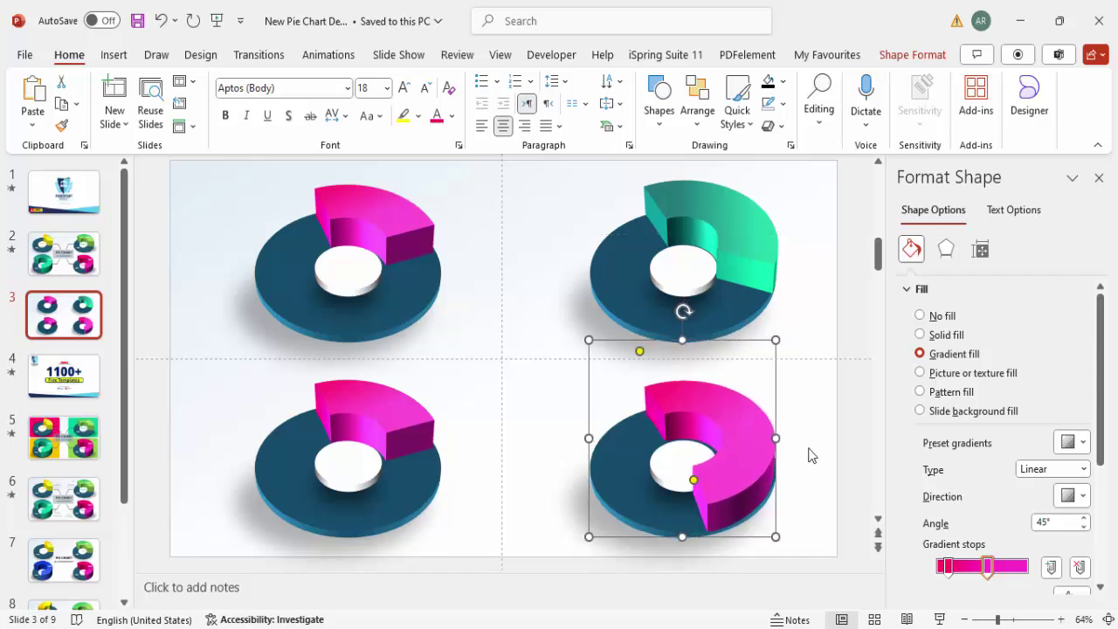
- Set both gradient stops of the bottom-right segment to yellow
click(948, 565)
scroll(1106, 472, down, 3)
click(1086, 504)
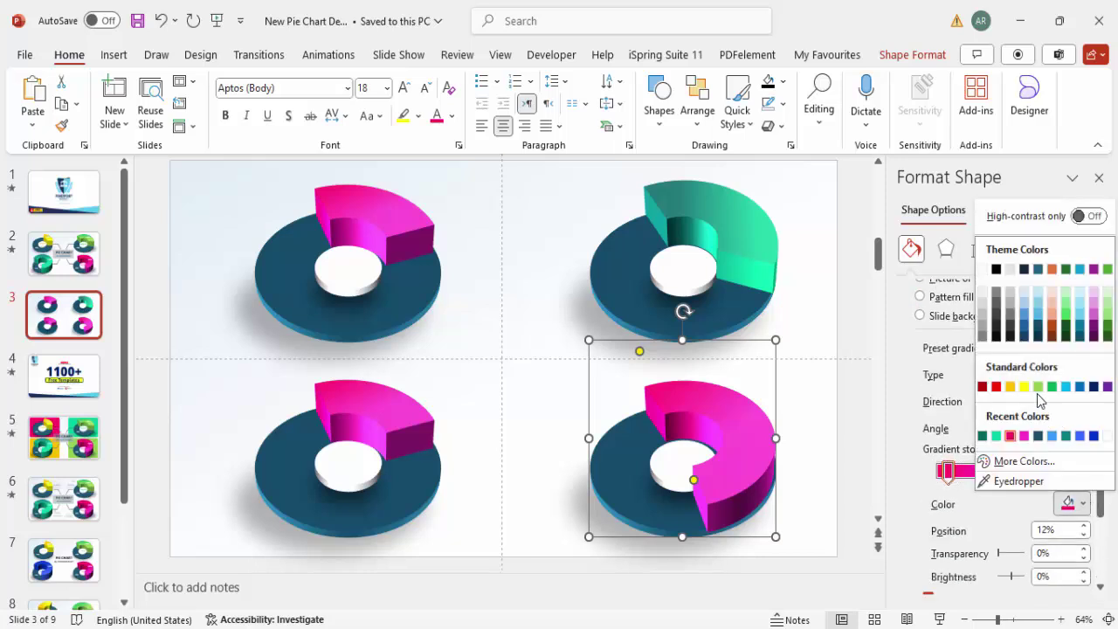
click(1016, 393)
click(989, 472)
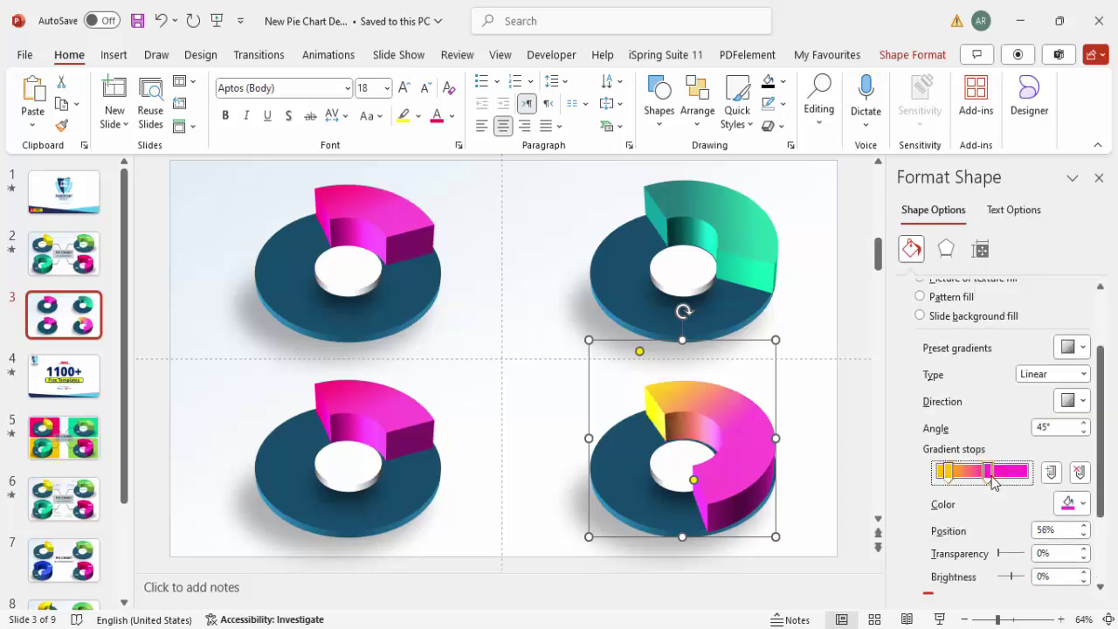
click(1083, 504)
click(1028, 392)
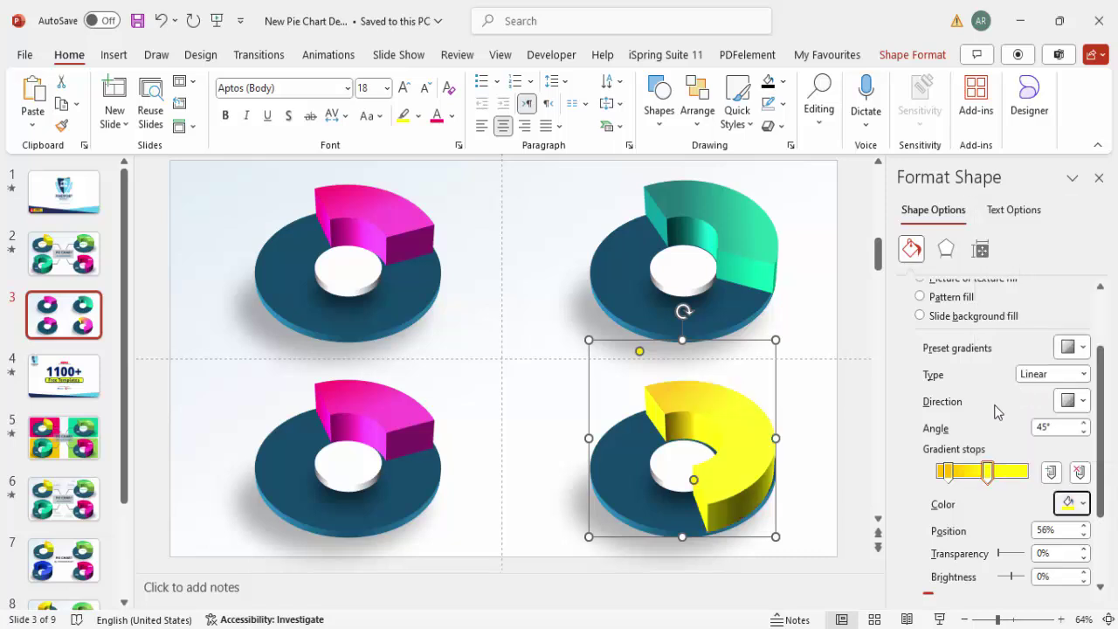
click(837, 437)
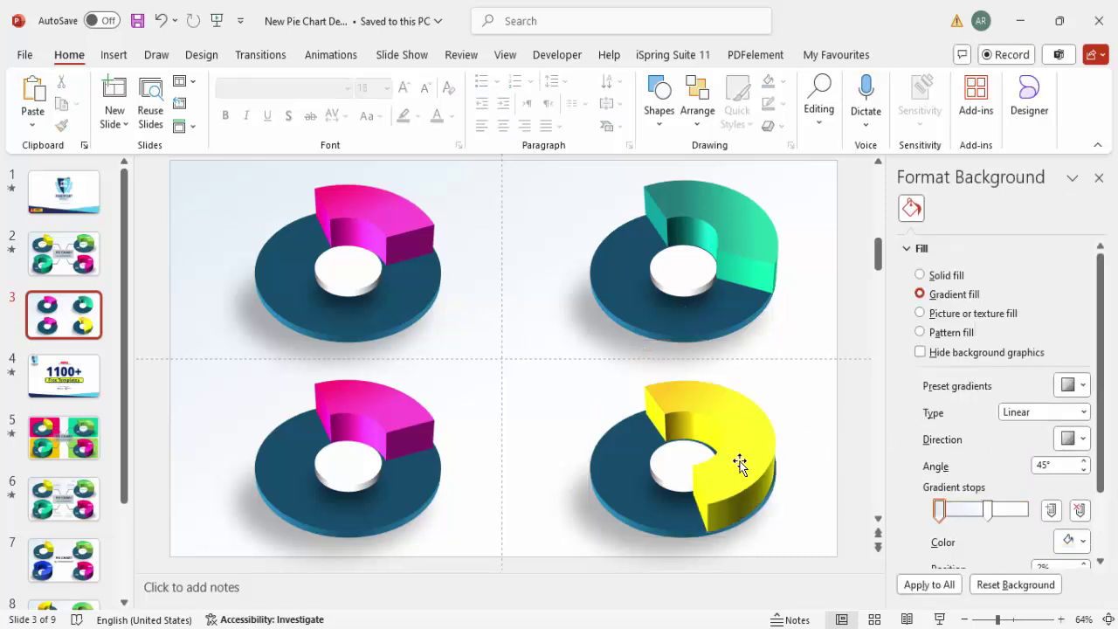
click(738, 465)
click(788, 416)
click(393, 432)
- Extend the bottom-left pink arc around most of its ring, thin it, and nudge it into place
mouse_move(385, 450)
mouse_down()
mouse_move(387, 474)
mouse_move(314, 507)
mouse_move(318, 489)
mouse_move(399, 444)
mouse_up()
drag(327, 467, 317, 475)
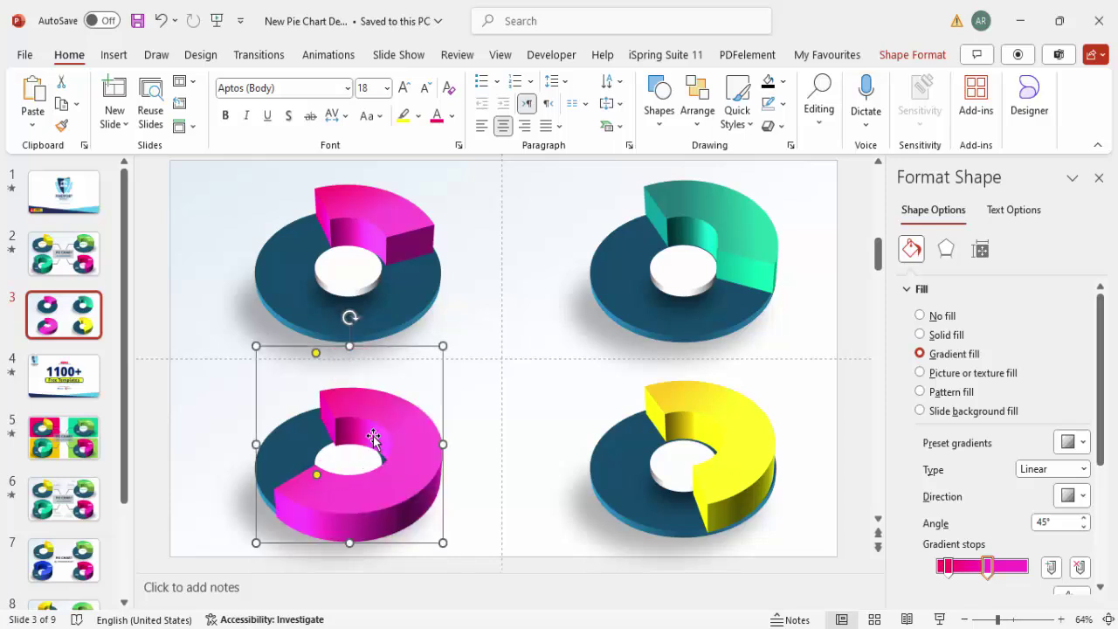
drag(387, 431, 392, 430)
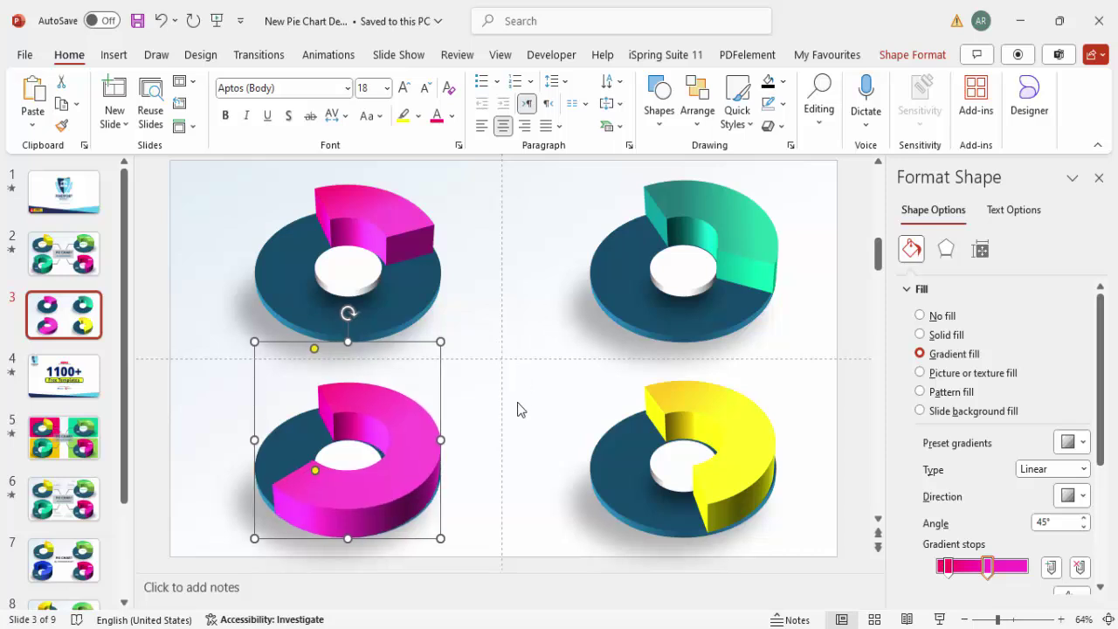
drag(1101, 470, 1102, 520)
click(947, 466)
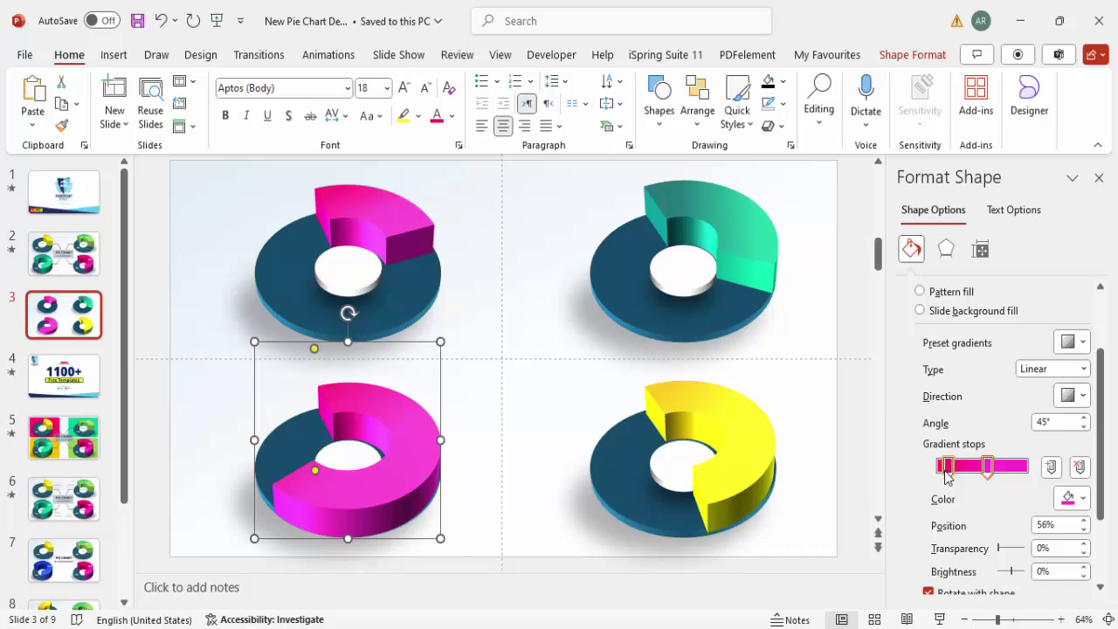
- Set the bottom-left segment's gradient stops to light blue and blue
click(1085, 497)
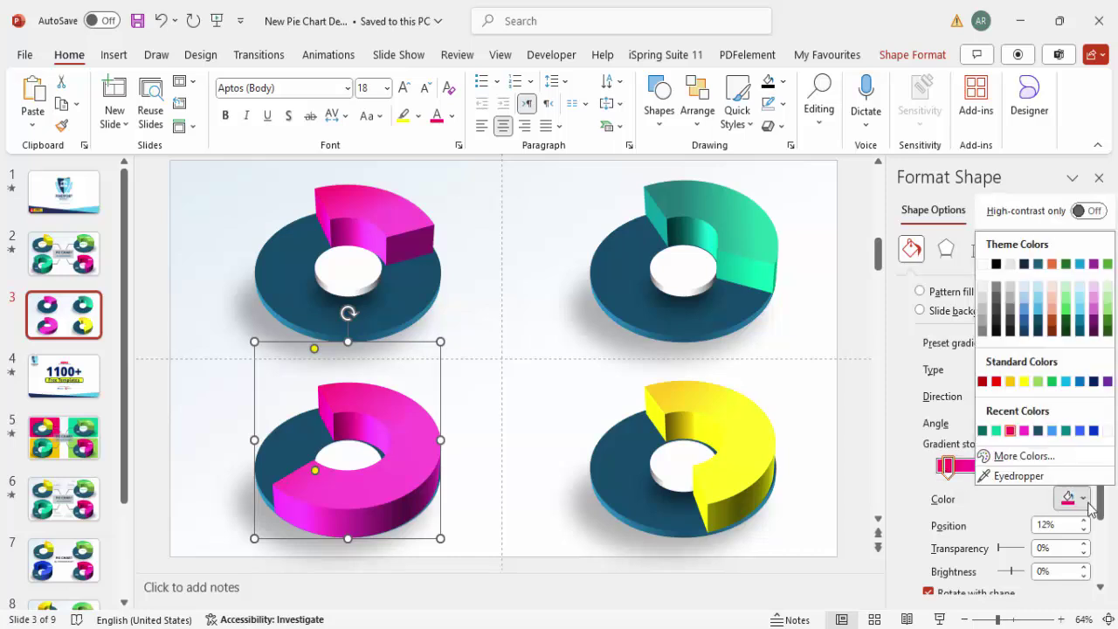
click(1065, 382)
click(988, 466)
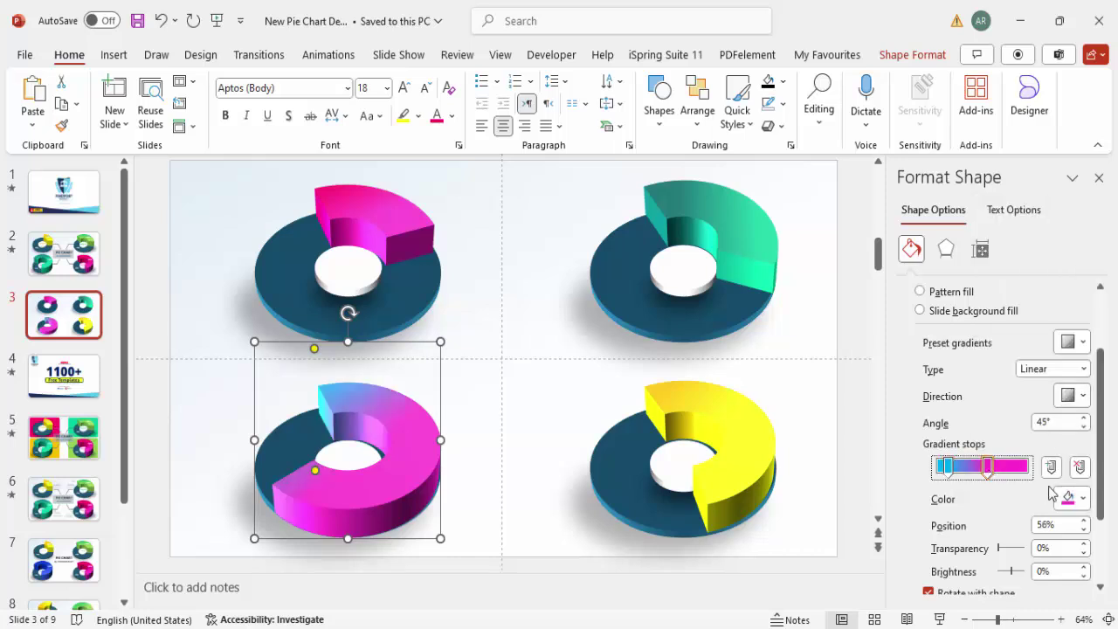
click(1074, 498)
click(1081, 381)
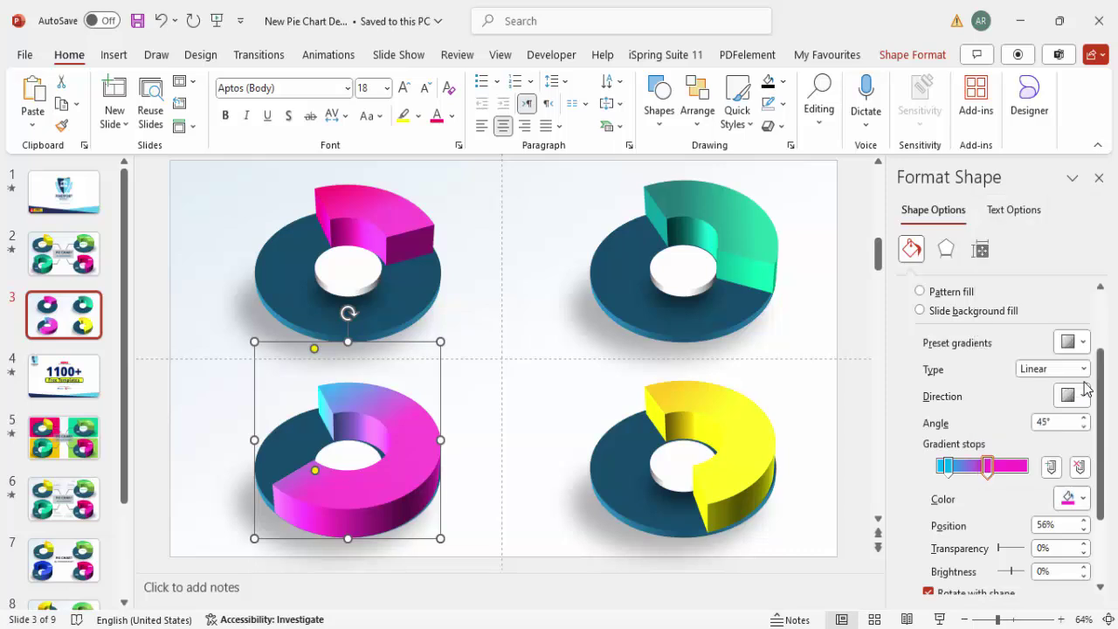
click(526, 458)
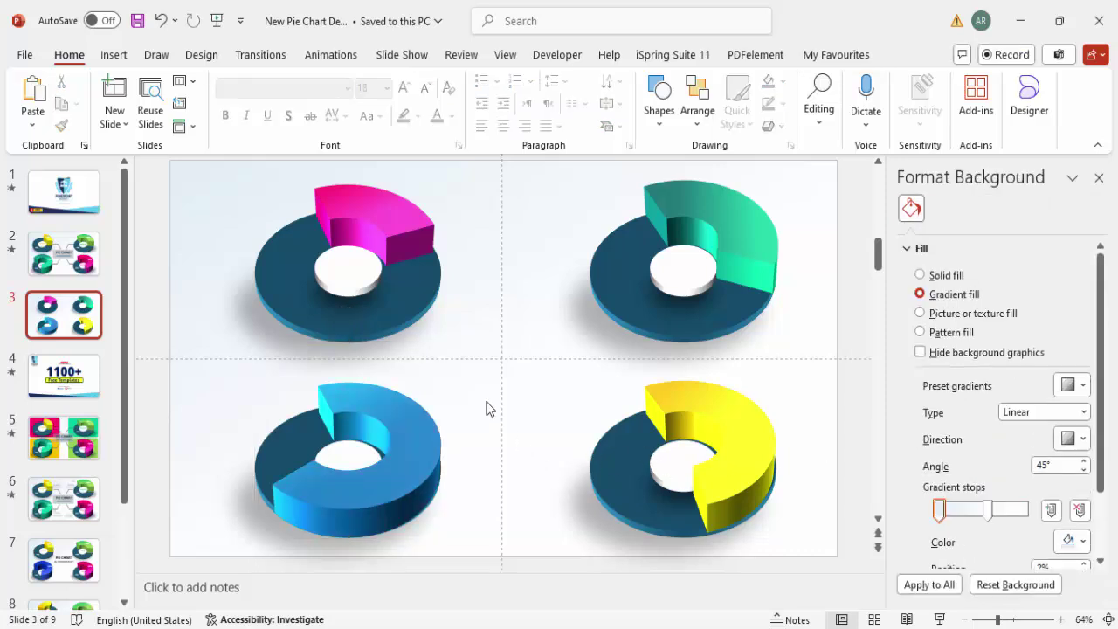
- Add a 'Product A' text box in Open Sans Extrabold, size 16, centred
click(115, 55)
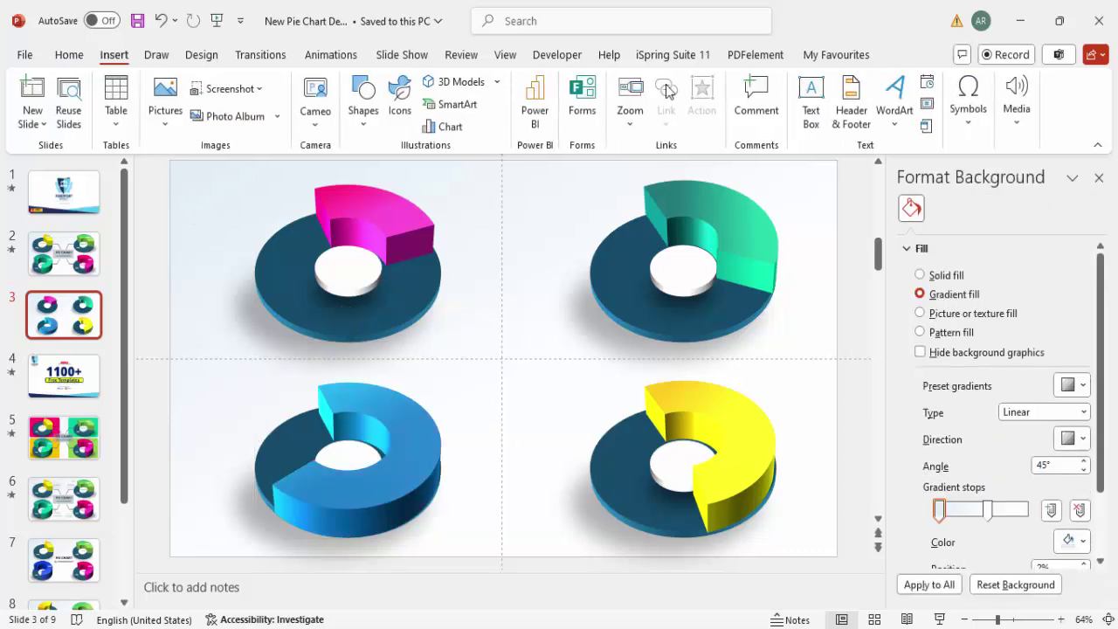
click(811, 98)
drag(475, 250, 540, 274)
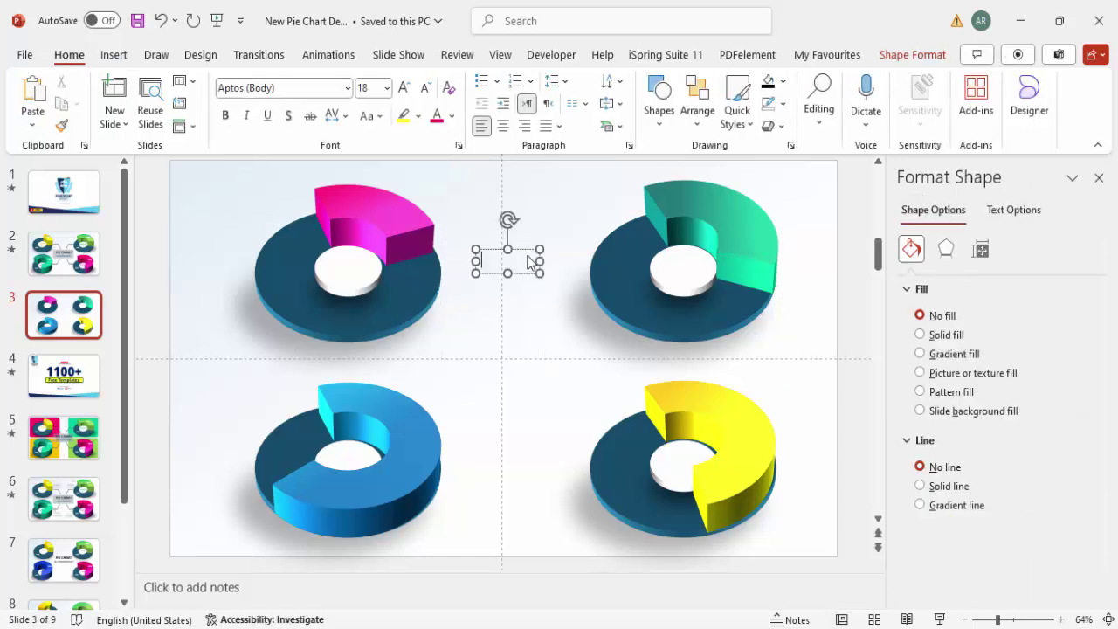
text(Po)
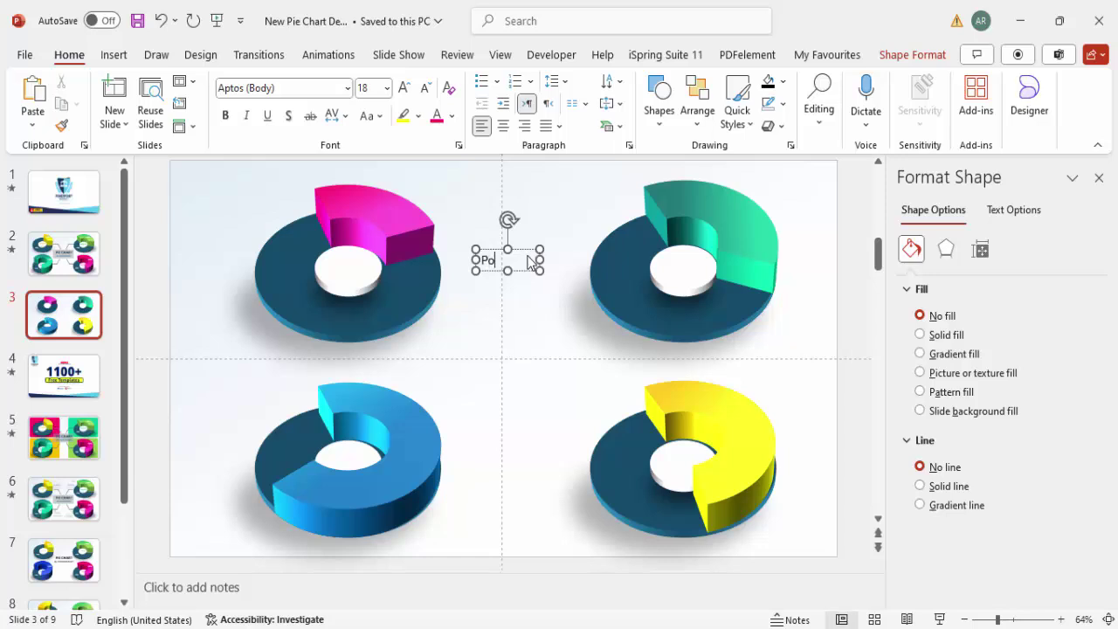
text(oduct A)
click(285, 88)
text(Open Sans Extrabold)
key(Return)
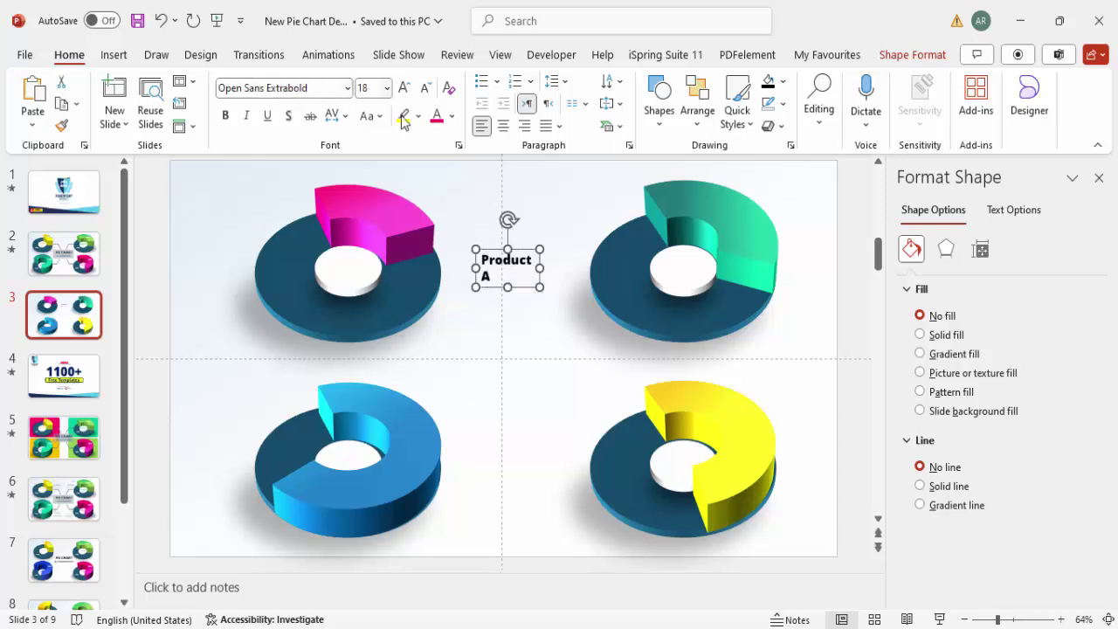
click(503, 126)
click(425, 87)
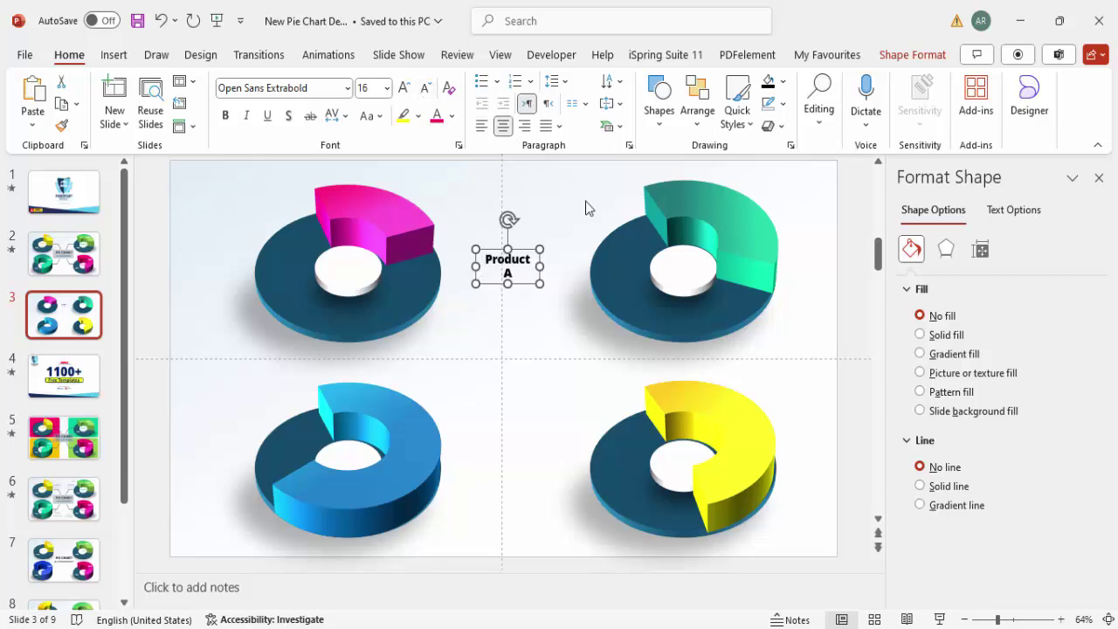
- Place the label in the pink donut, apply Perspective: Relaxed 3-D rotation, and copy it
drag(525, 253, 366, 255)
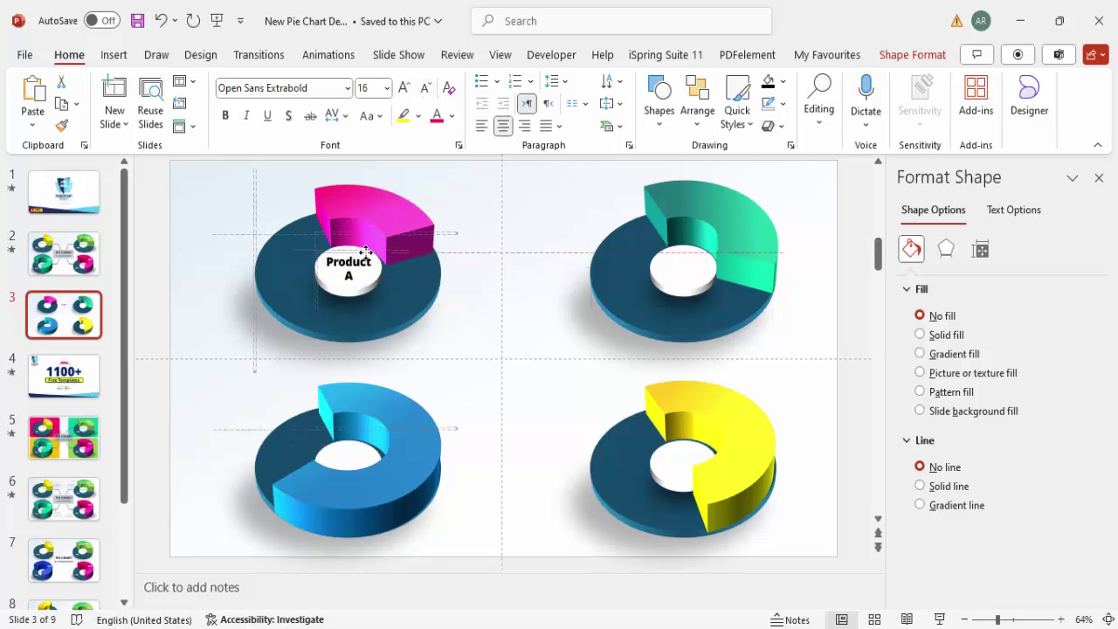
click(1024, 218)
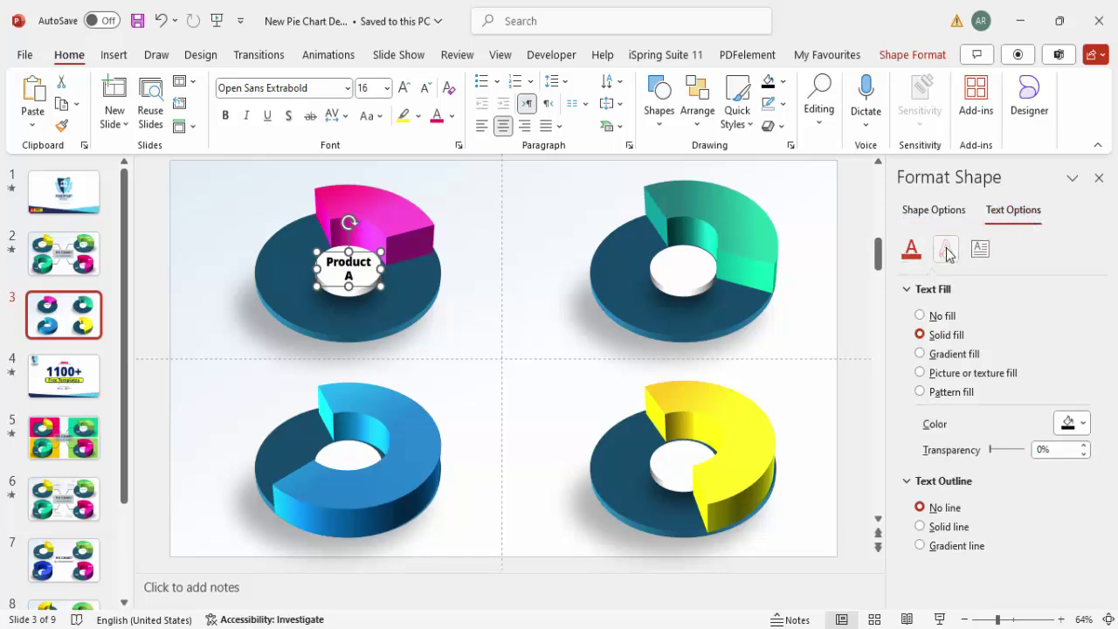
click(945, 250)
drag(1105, 387, 1105, 558)
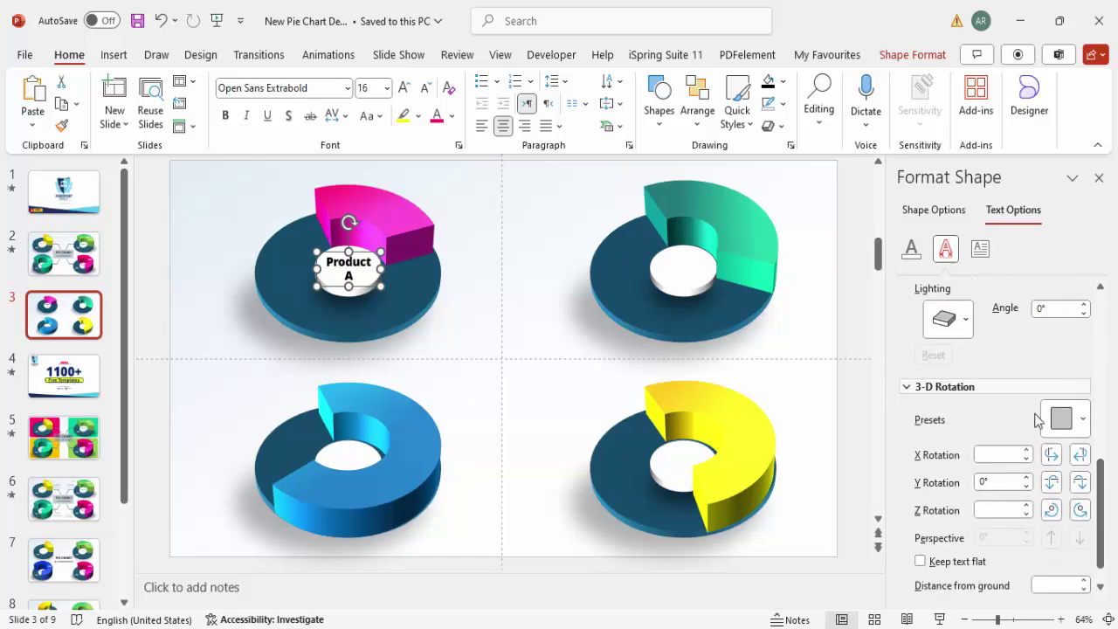
click(1074, 421)
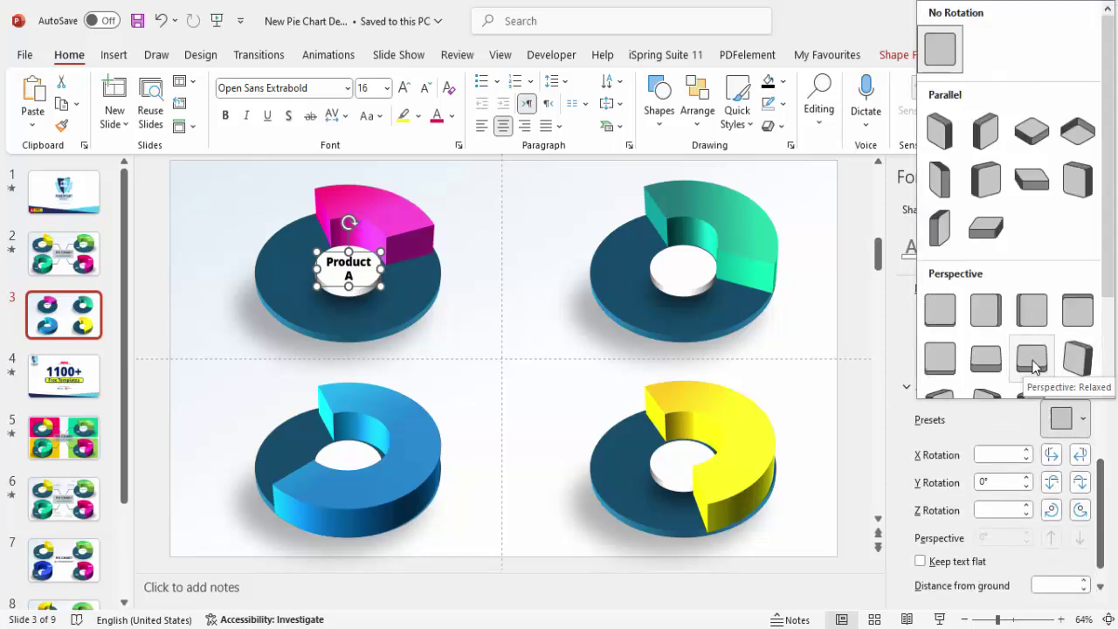
click(1033, 367)
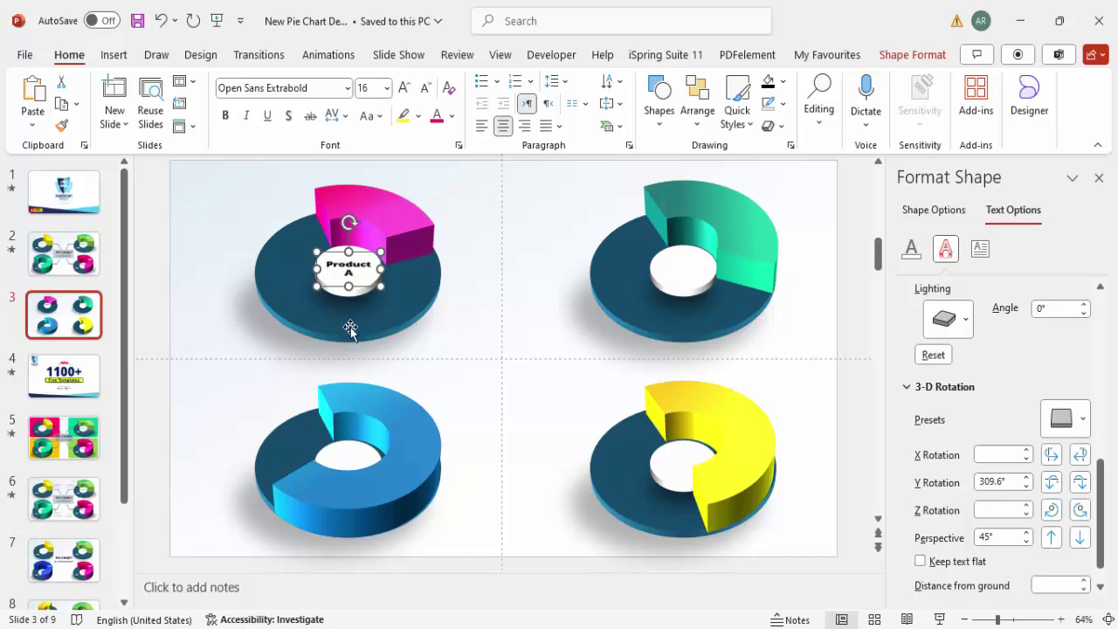
drag(372, 266, 203, 434)
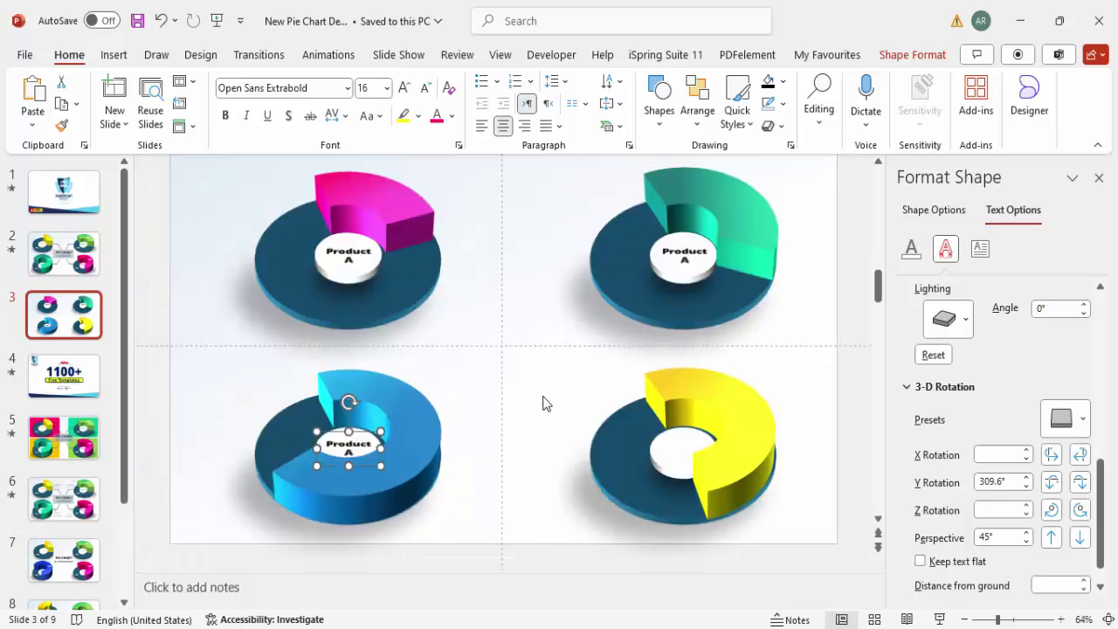
- Place a label copy in the yellow donut and change the teal donut's label to Product B
key(ctrl+v)
drag(180, 515, 843, 329)
click(686, 266)
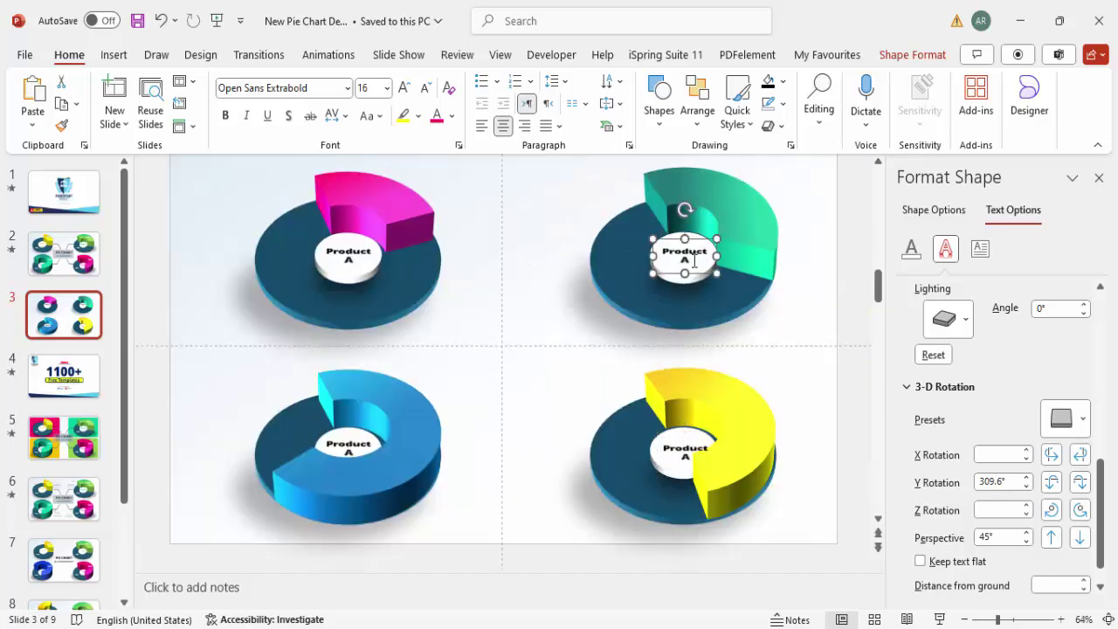
click(709, 252)
key(BackSpace)
text(B)
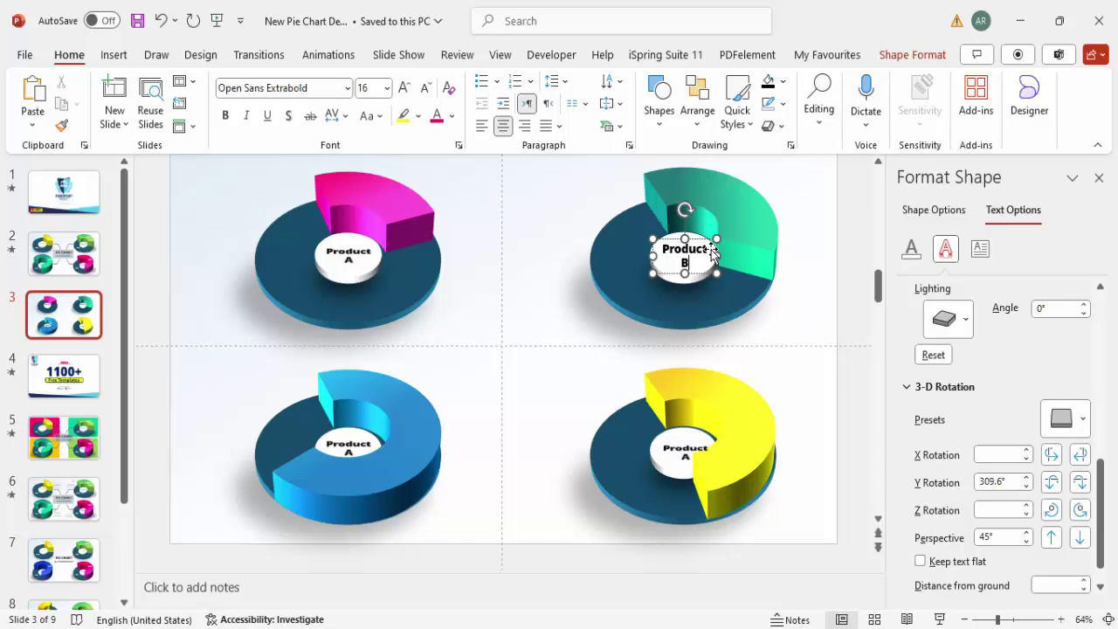
- Change the blue and yellow donuts' labels to Product C and Product D
click(356, 451)
key(BackSpace)
text(C)
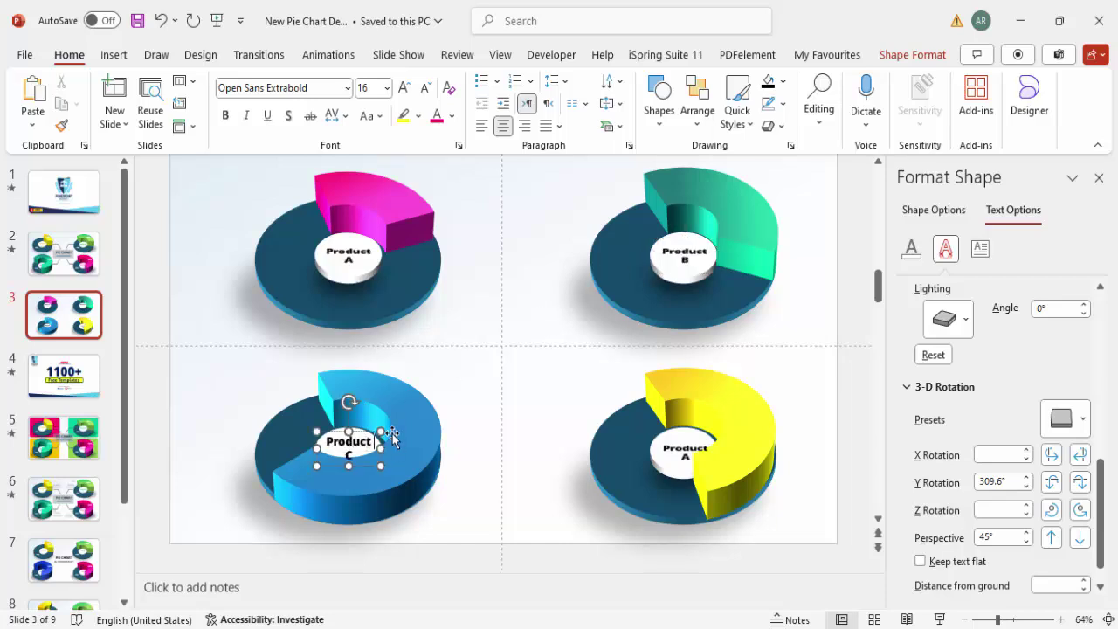
click(687, 459)
key(BackSpace)
text(D)
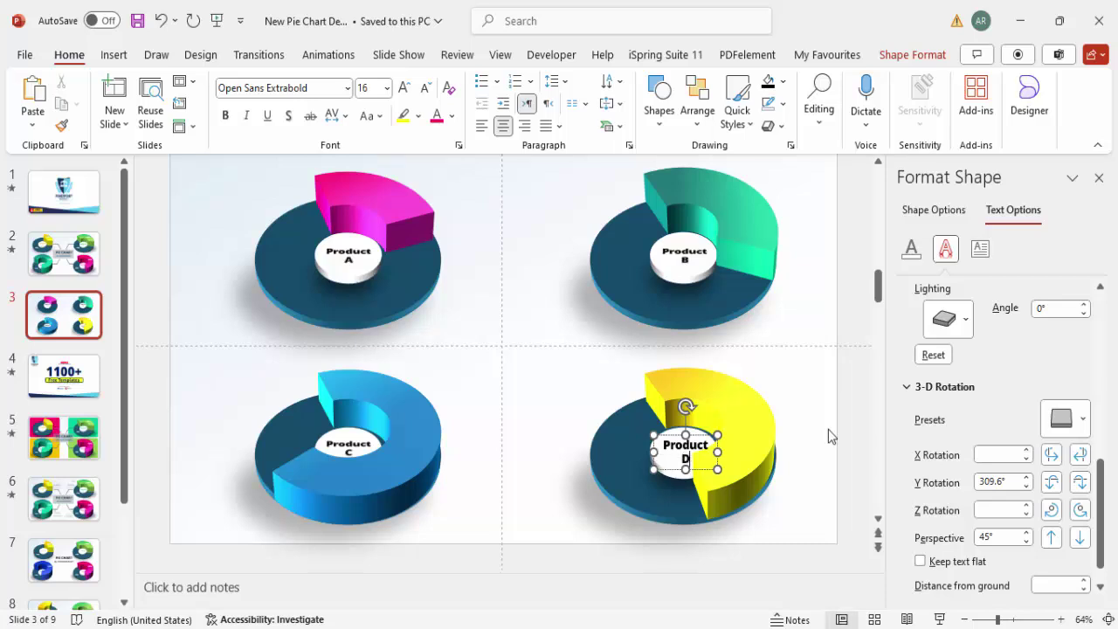
click(796, 318)
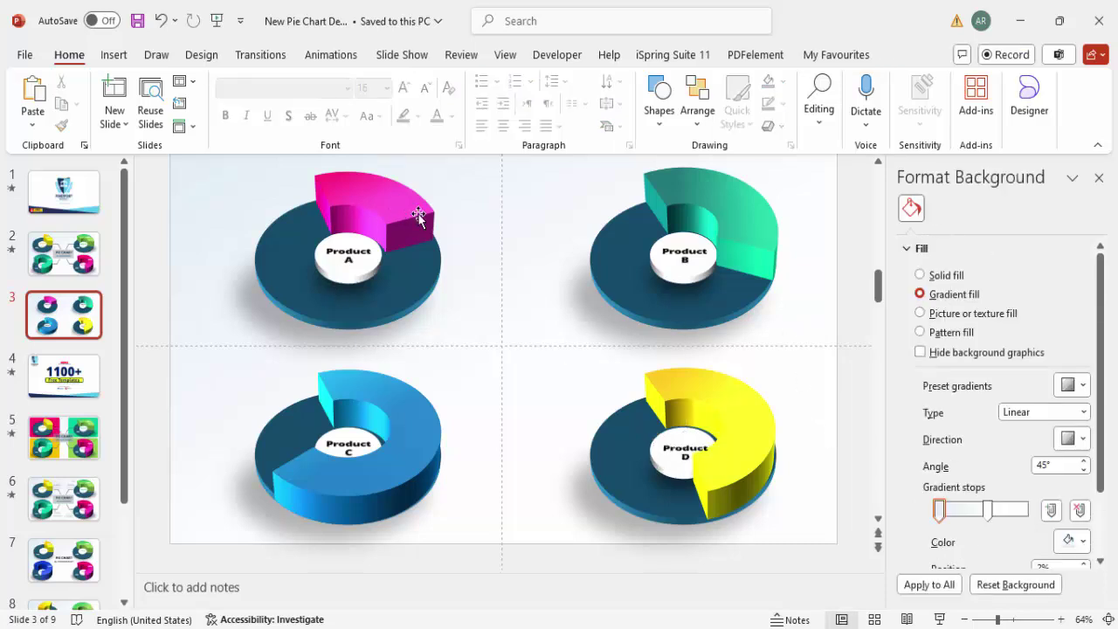
- Duplicate the Product A label onto the pink segment as white '25%' text
click(367, 248)
click(371, 235)
key(ctrl+d)
drag(381, 251, 400, 189)
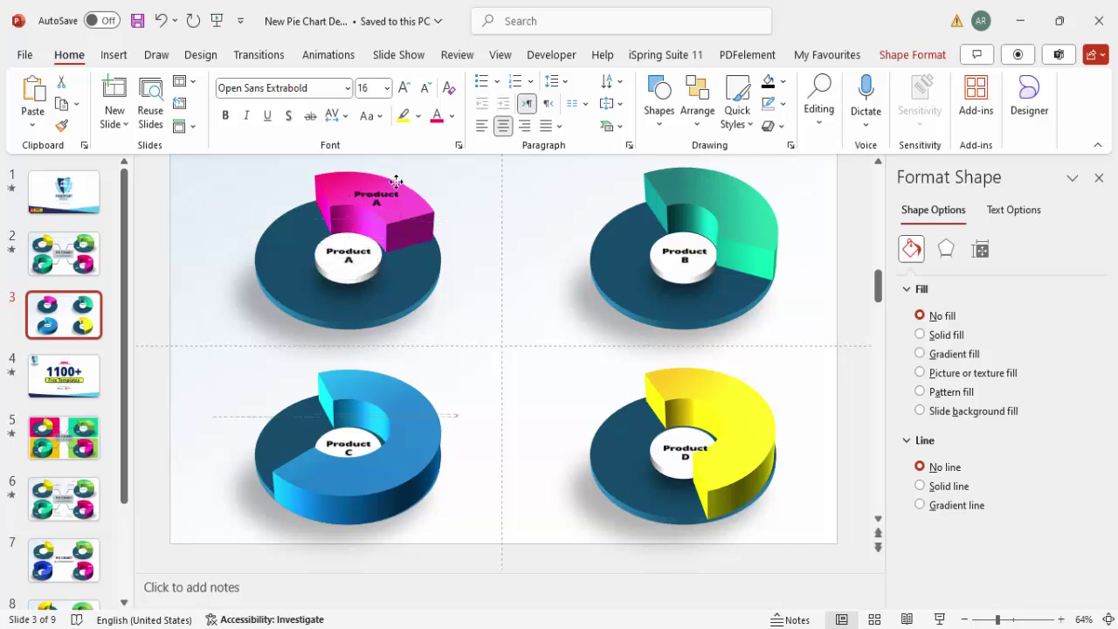
click(453, 122)
click(443, 199)
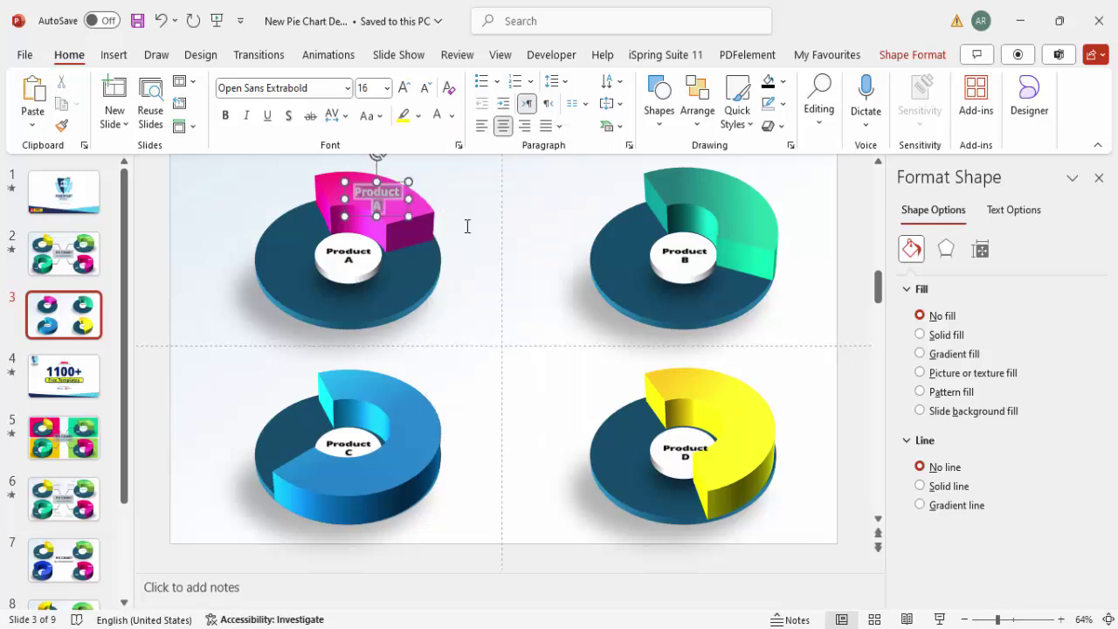
text(25%)
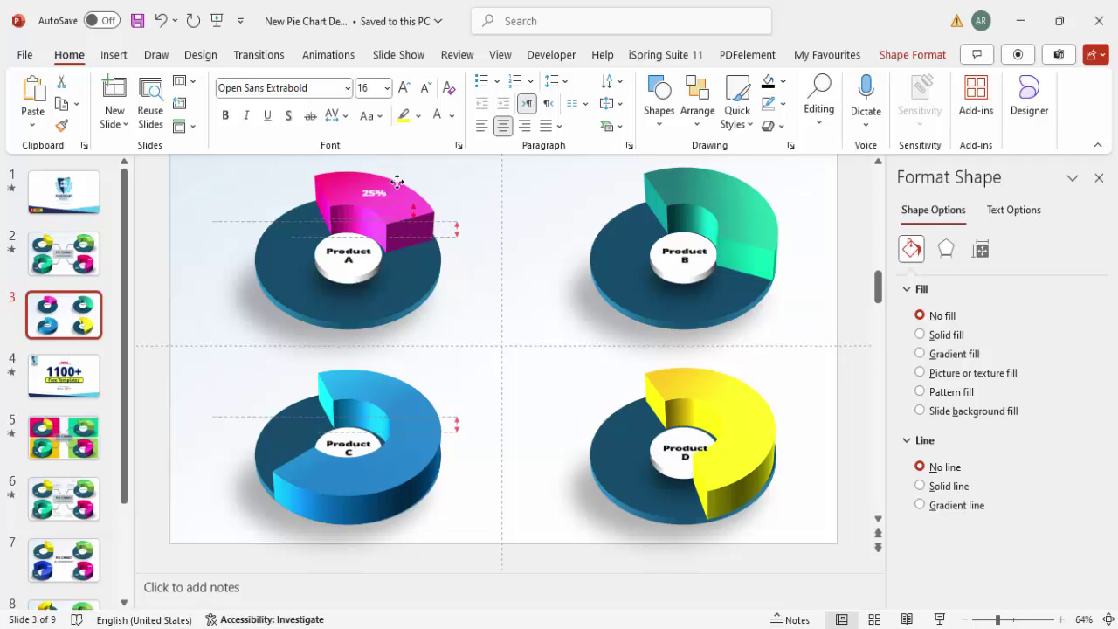
- Copy the 25% label onto the teal segment and change it to 40%
scroll(400, 168, up, 1)
scroll(400, 168, up, 3)
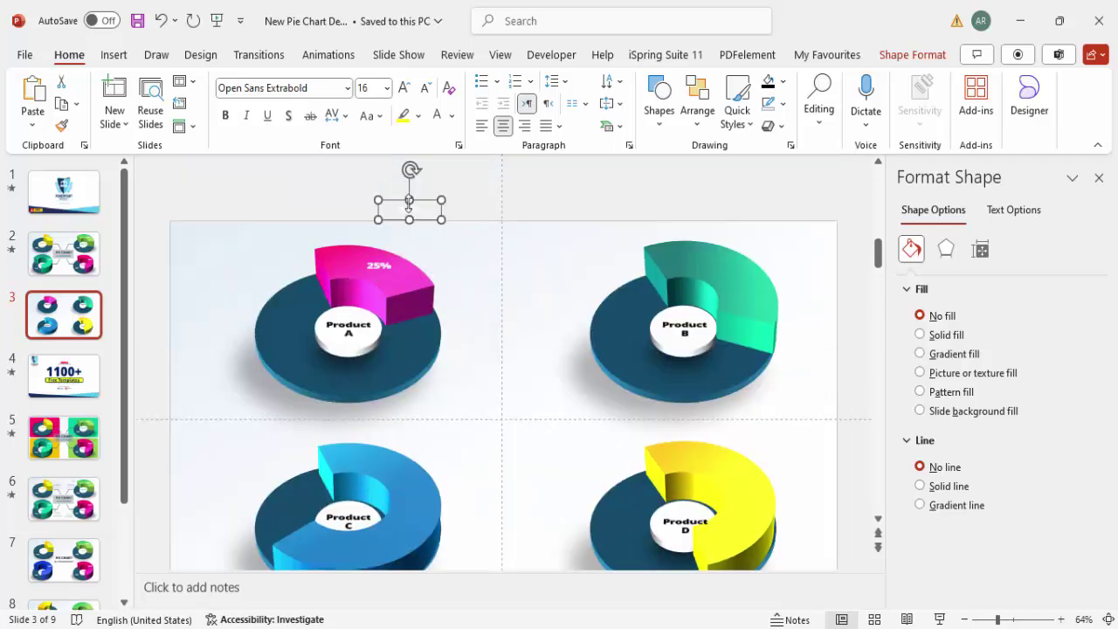
drag(426, 196, 748, 262)
scroll(739, 270, down, 3)
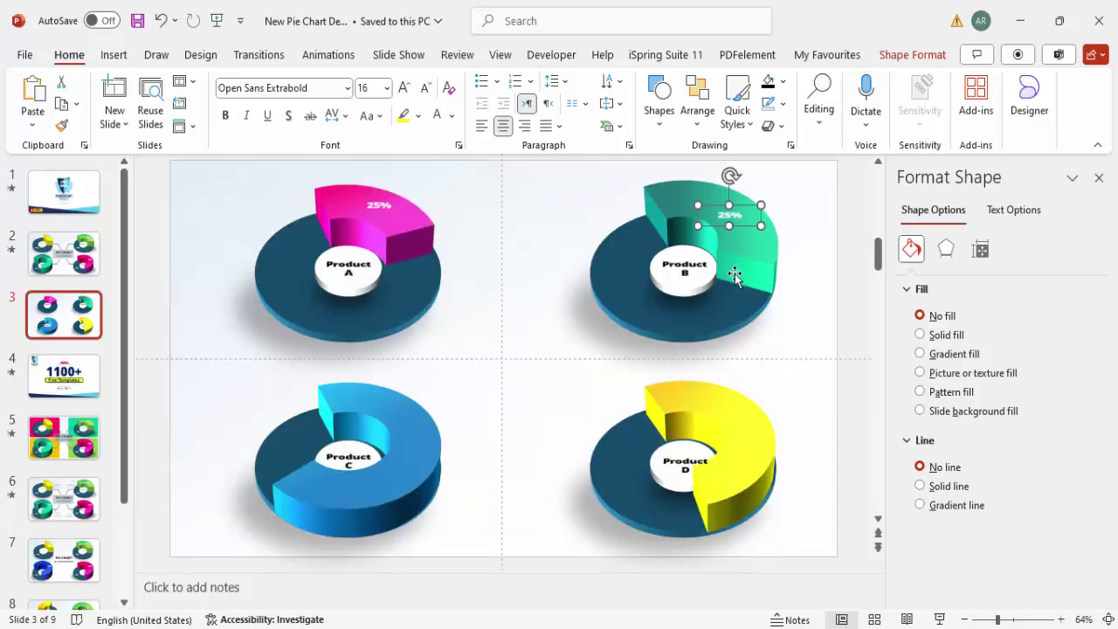
click(730, 217)
key(BackSpace)
key(BackSpace)
text(4)
- Copy both percentage labels onto the lower donuts and make the yellow donut's label black
shift+click(378, 208)
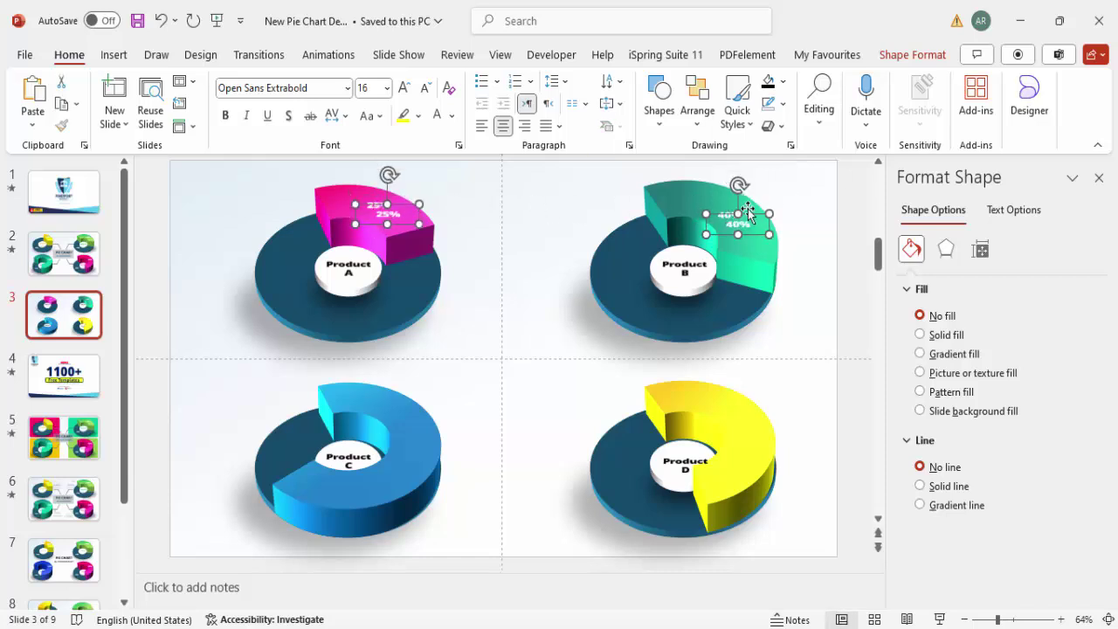
drag(743, 214, 770, 418)
click(816, 419)
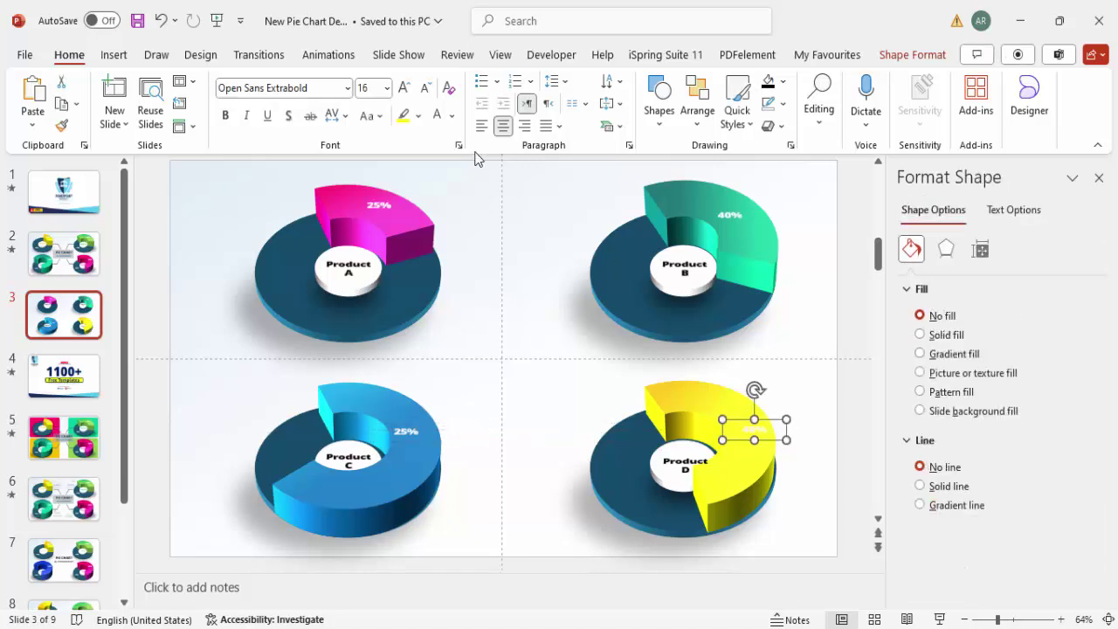
click(452, 115)
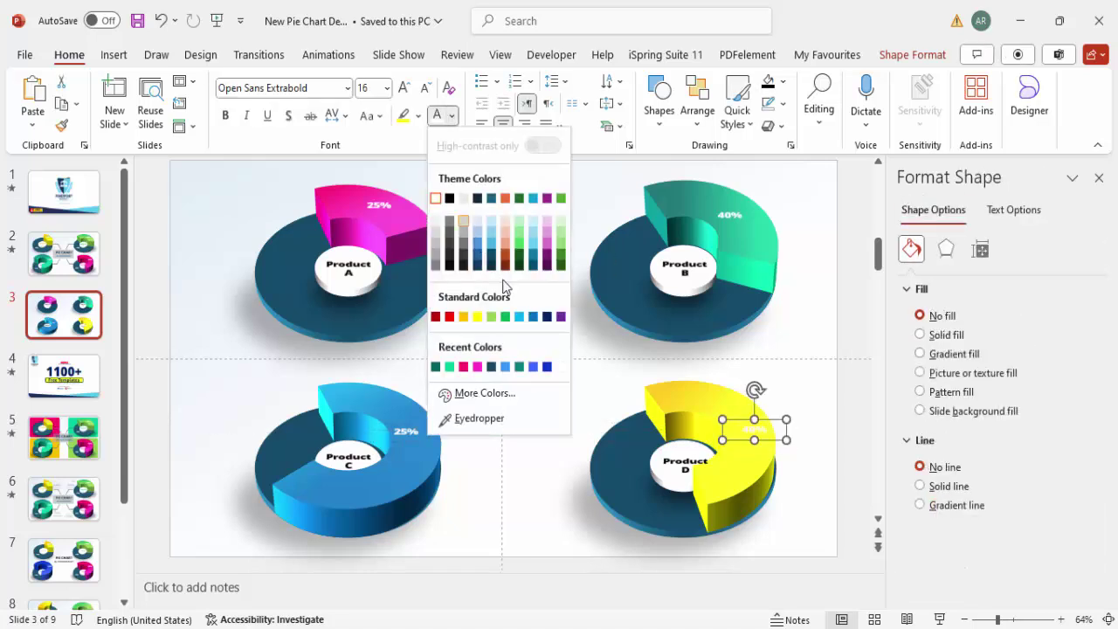
click(450, 200)
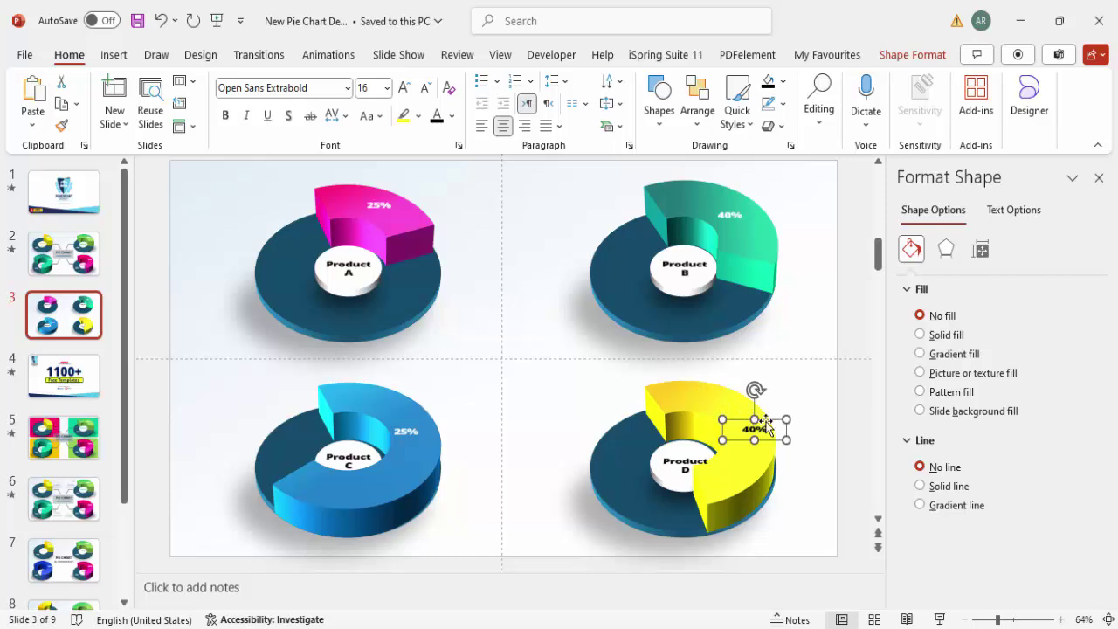
key(Escape)
drag(753, 424, 747, 425)
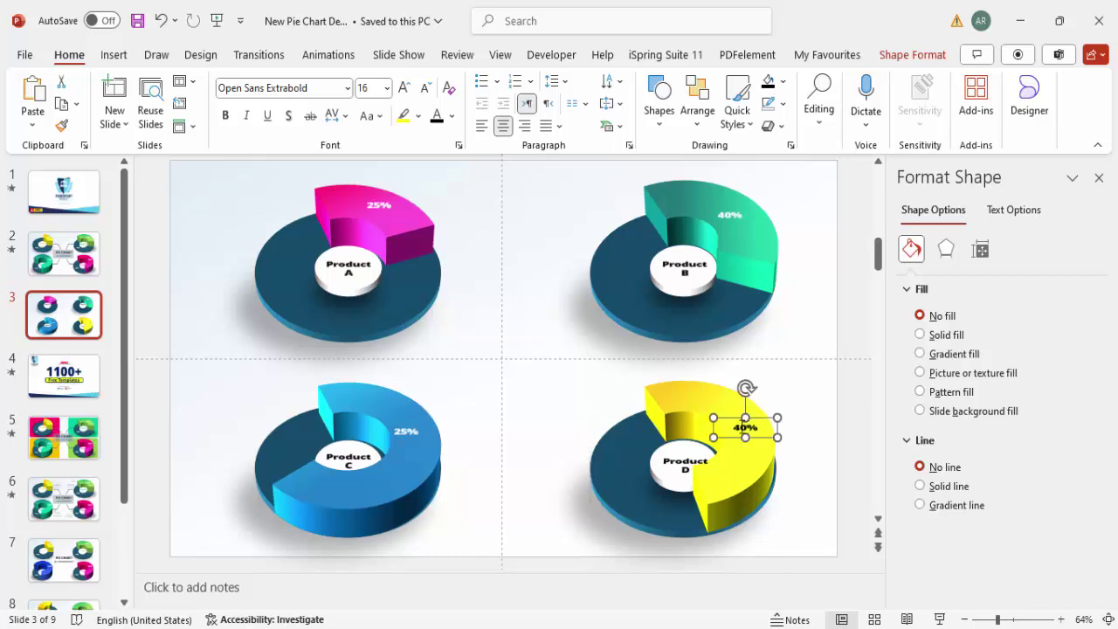
- Change the lower labels to 60% on the yellow donut and 75% on the blue
double_click(740, 427)
text(60)
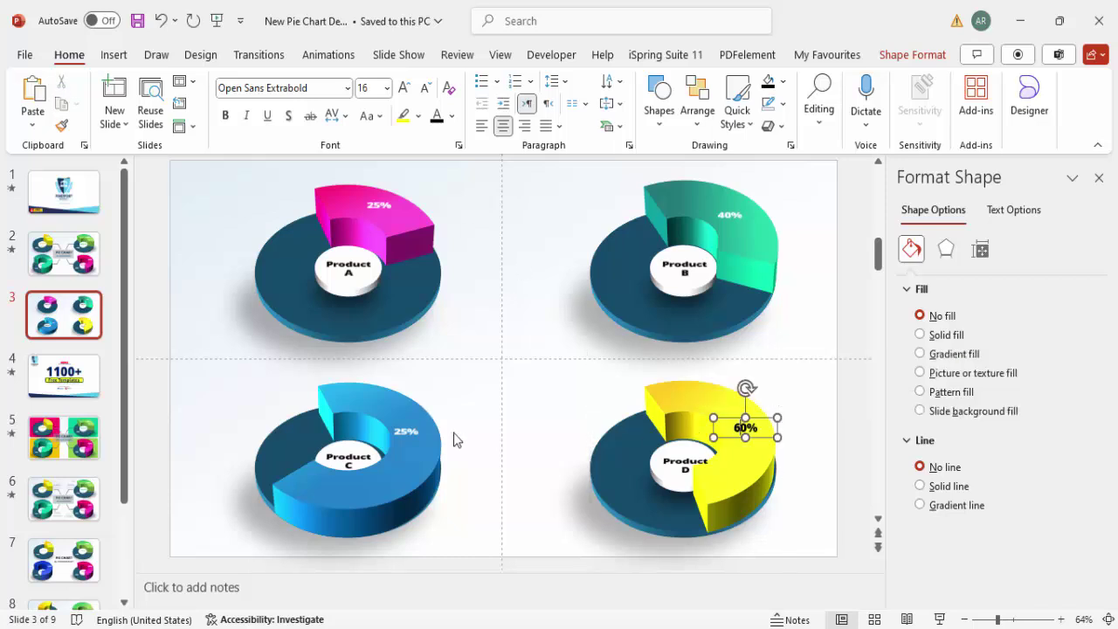
click(403, 432)
double_click(372, 431)
text(7)
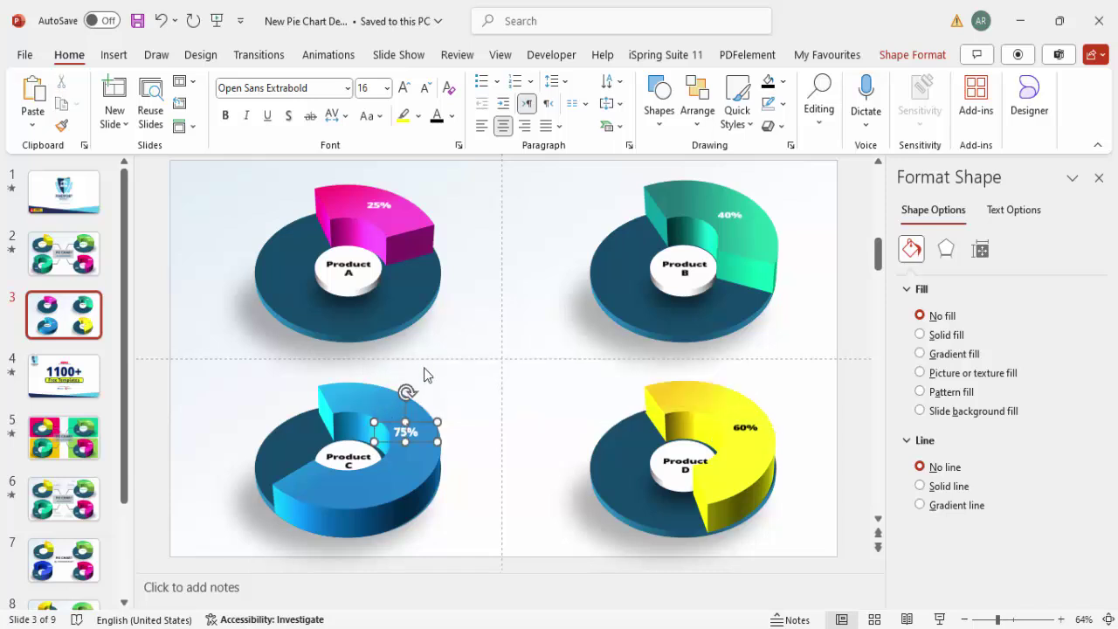
click(462, 360)
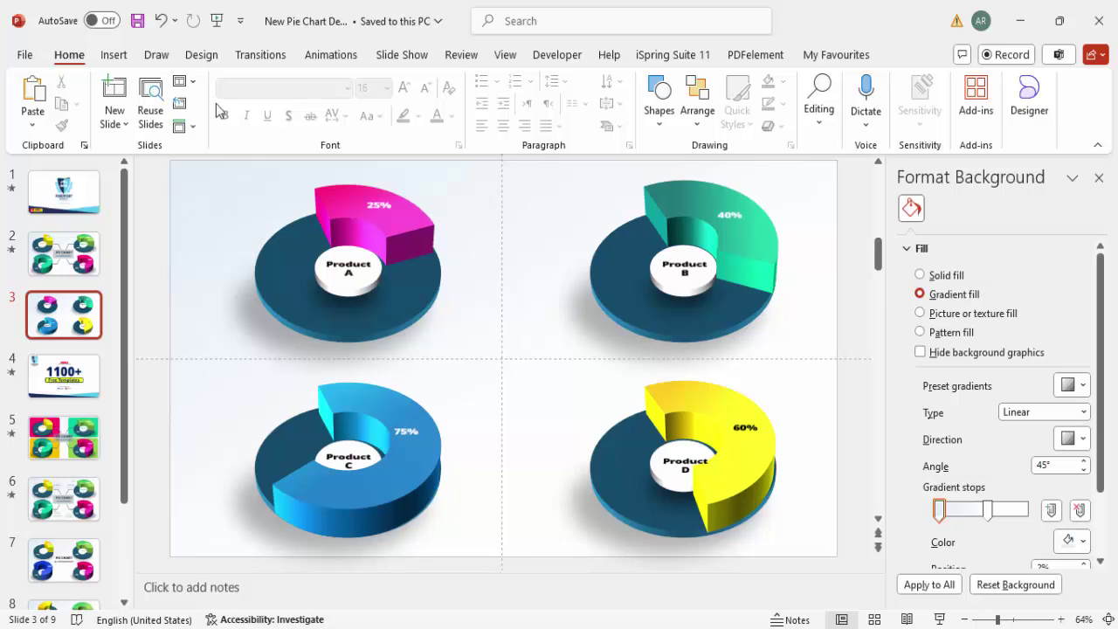
- Draw a rounded rectangle between the four donuts, with no outline and a grey fill
click(114, 55)
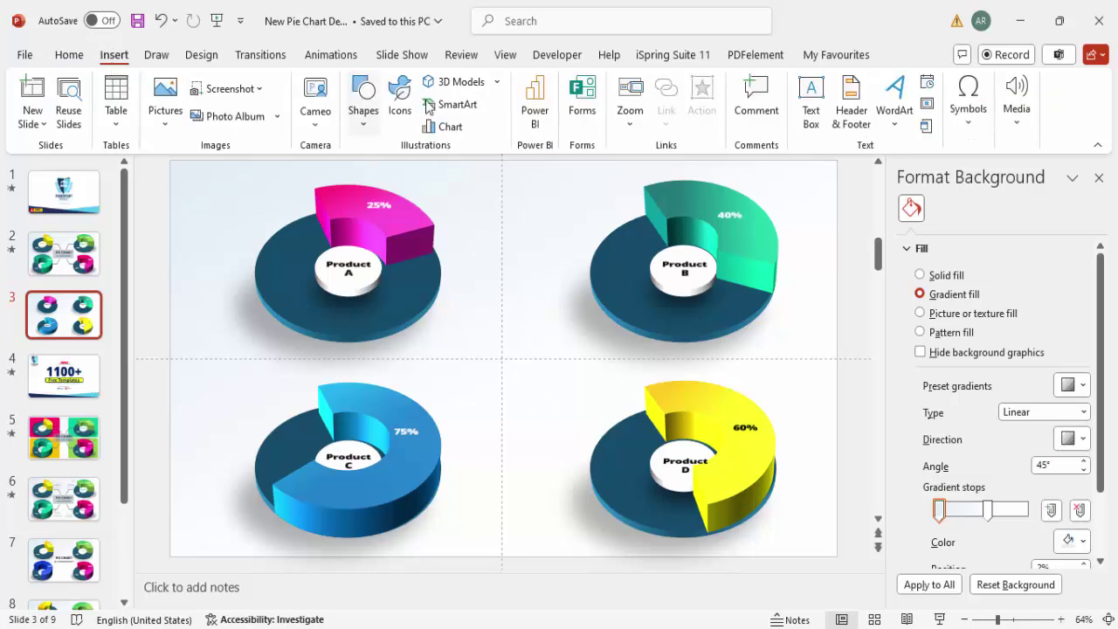
click(363, 122)
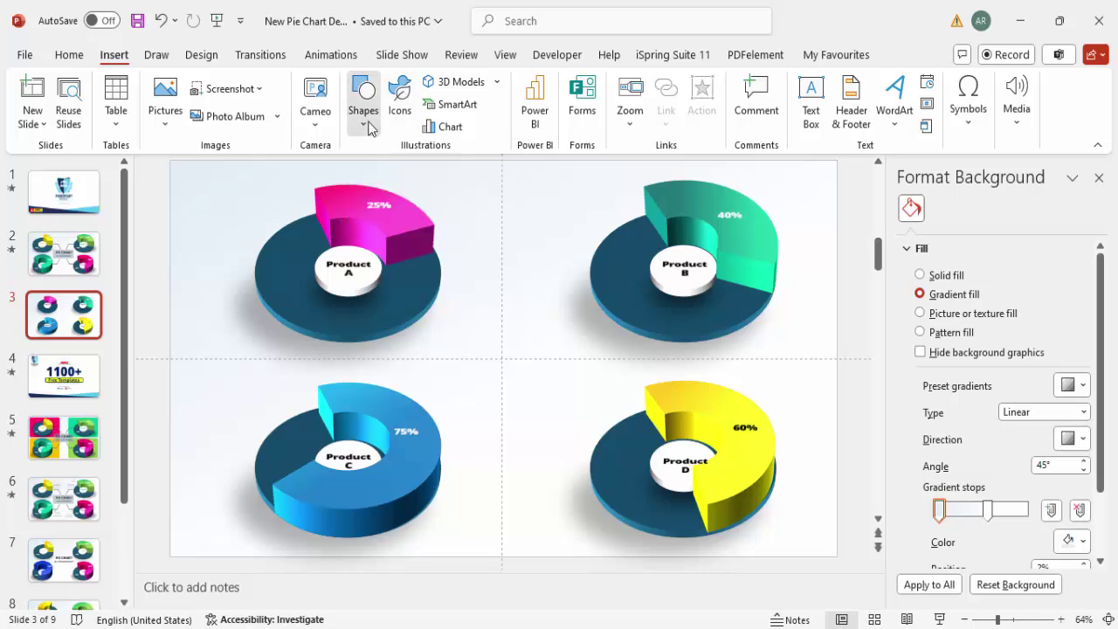
click(373, 291)
drag(454, 337, 617, 418)
drag(552, 367, 527, 351)
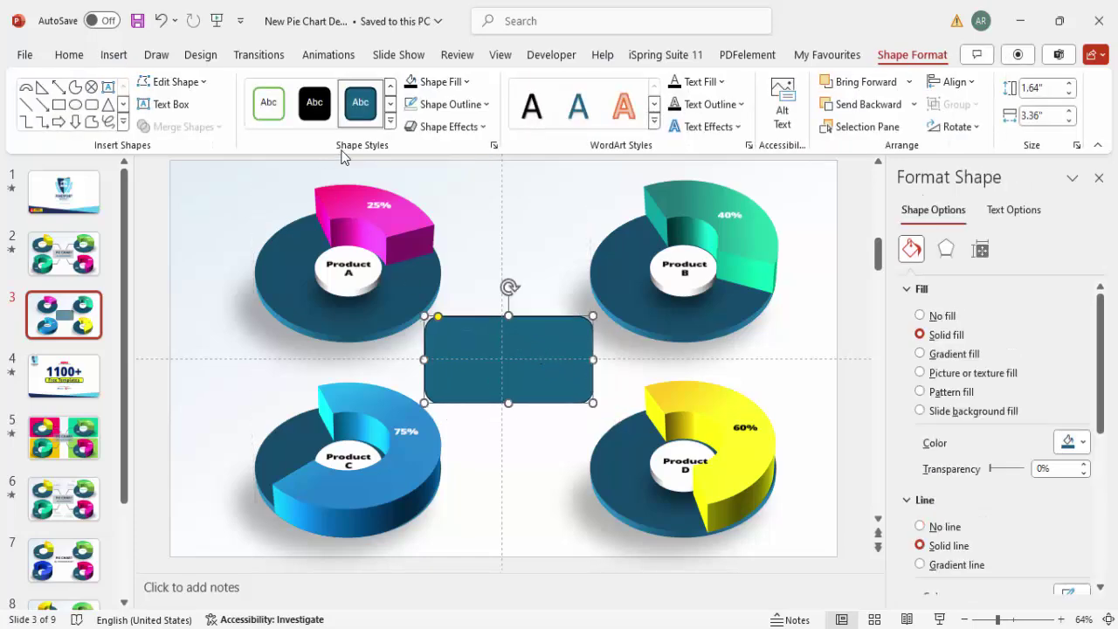
click(455, 104)
click(476, 385)
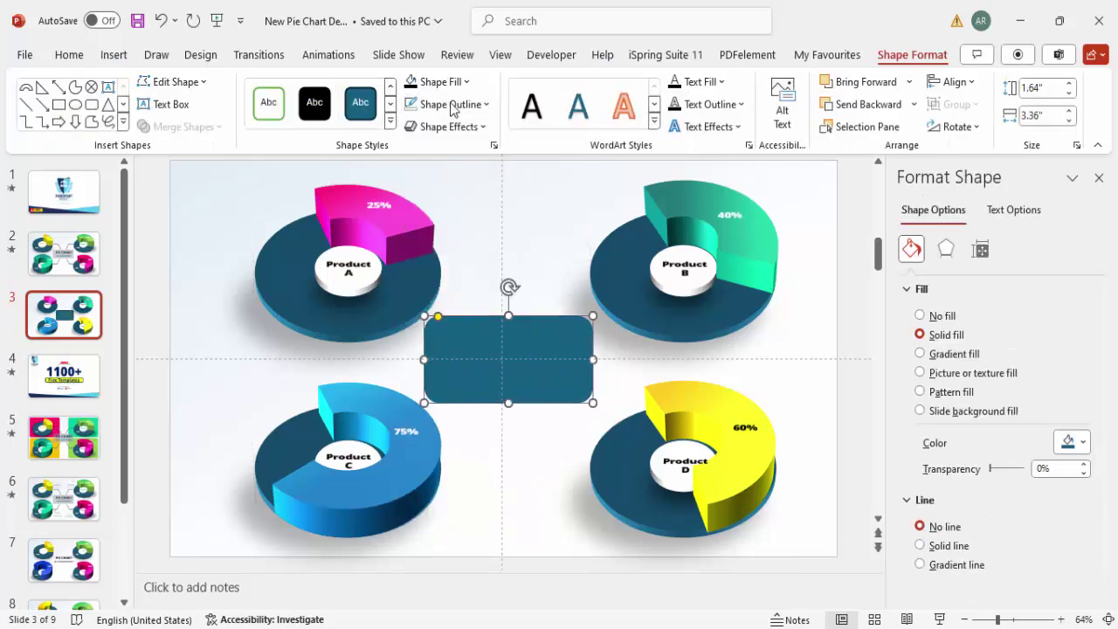
click(436, 81)
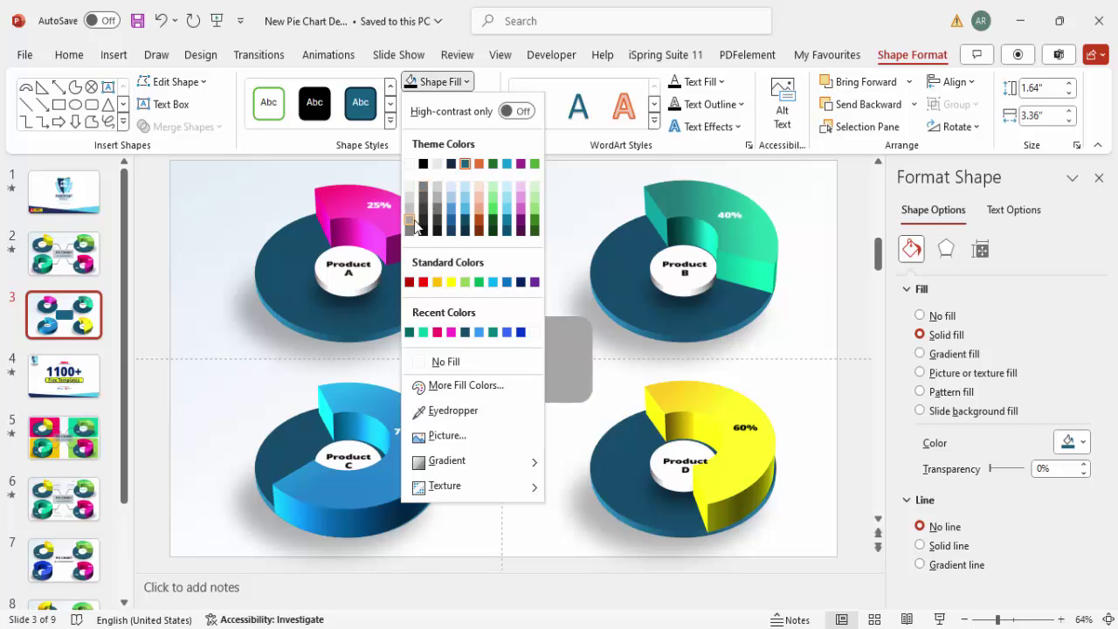
click(414, 224)
- Add a centred, bold 24 pt 'HEADLINE' text box inside the grey rectangle
click(114, 54)
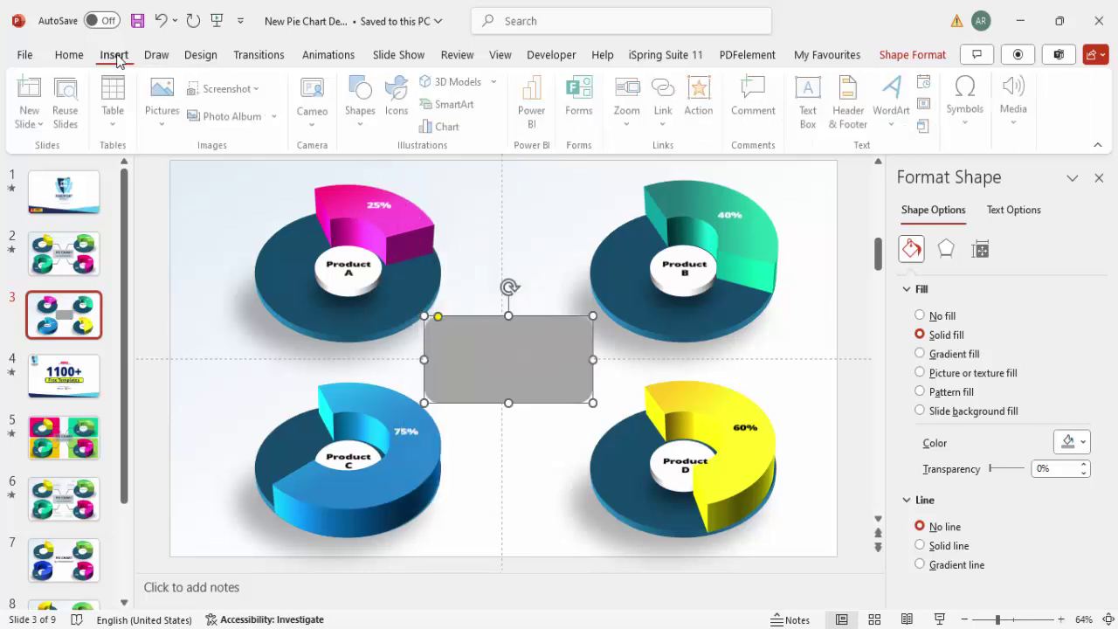
click(809, 85)
drag(447, 340, 589, 364)
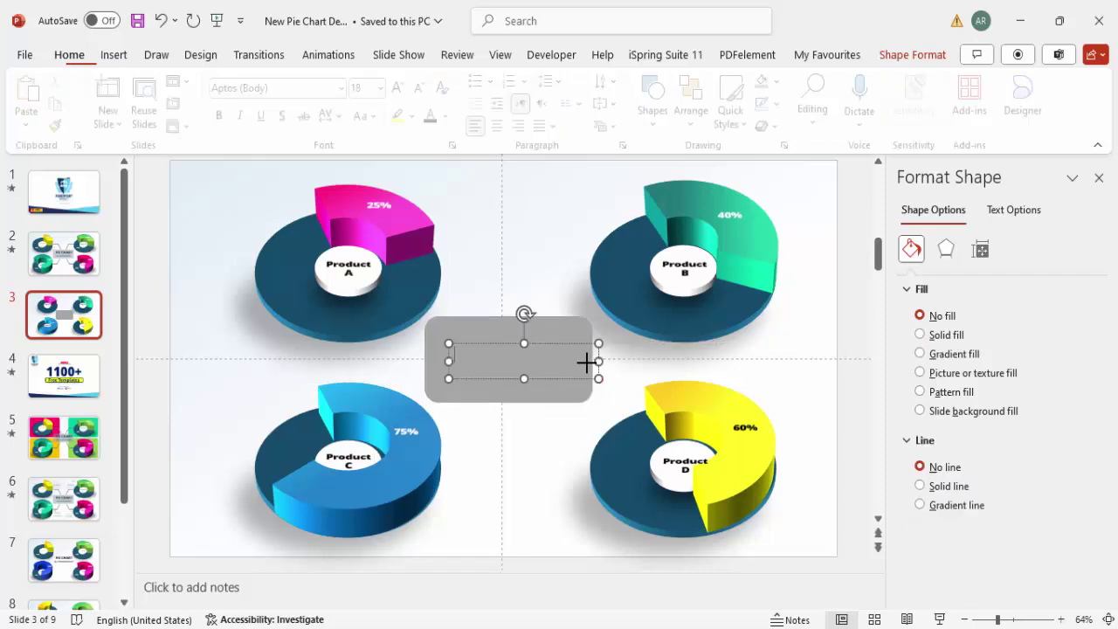
text(HEADLINE)
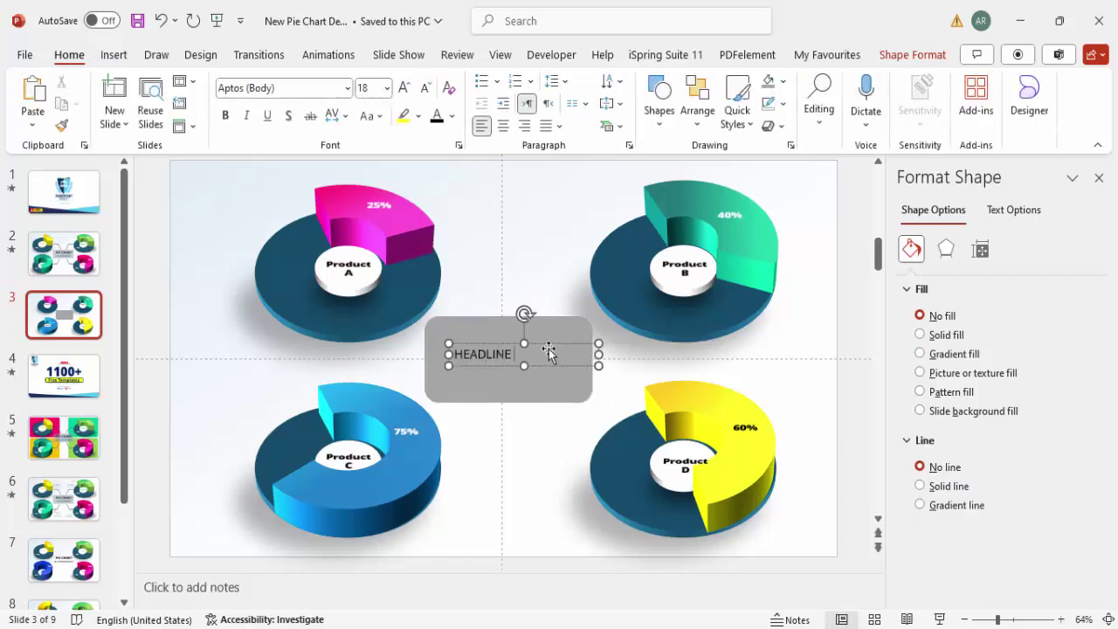
click(503, 126)
click(225, 117)
click(402, 88)
click(403, 88)
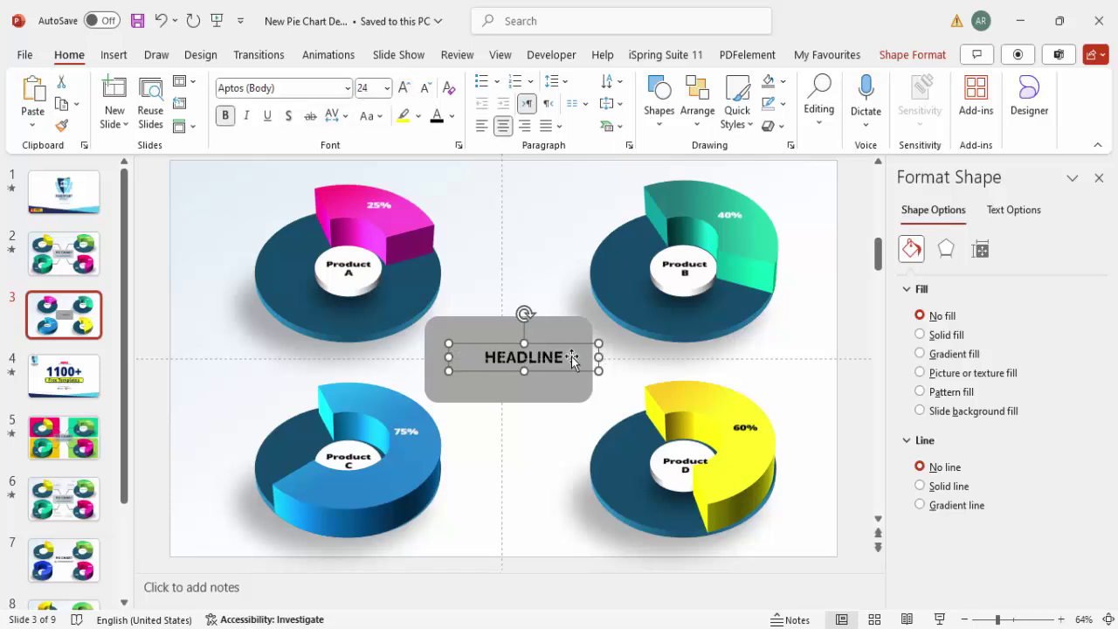
drag(571, 350, 549, 343)
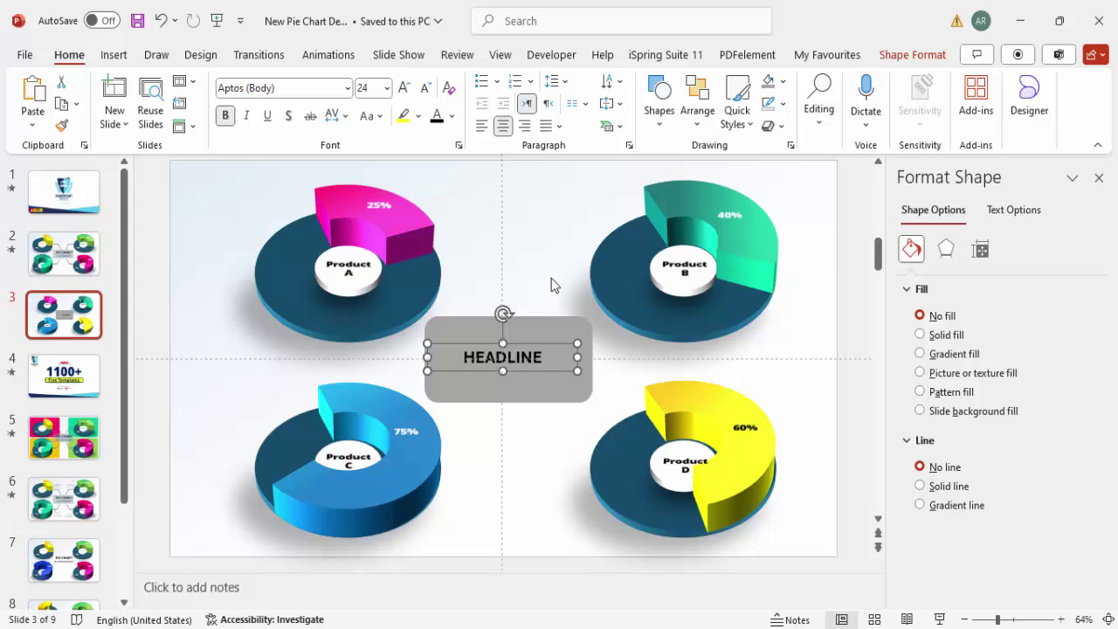
- Draw a freeform line from the Product A donut's edge to the HEADLINE box's top-left corner
click(114, 55)
click(363, 100)
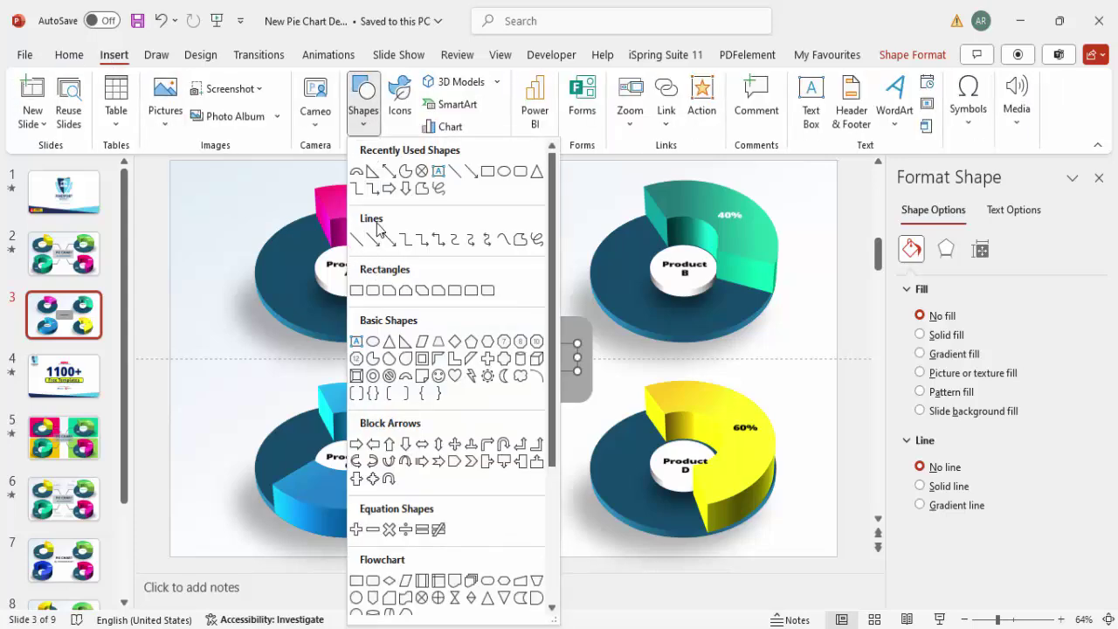
click(521, 239)
click(482, 314)
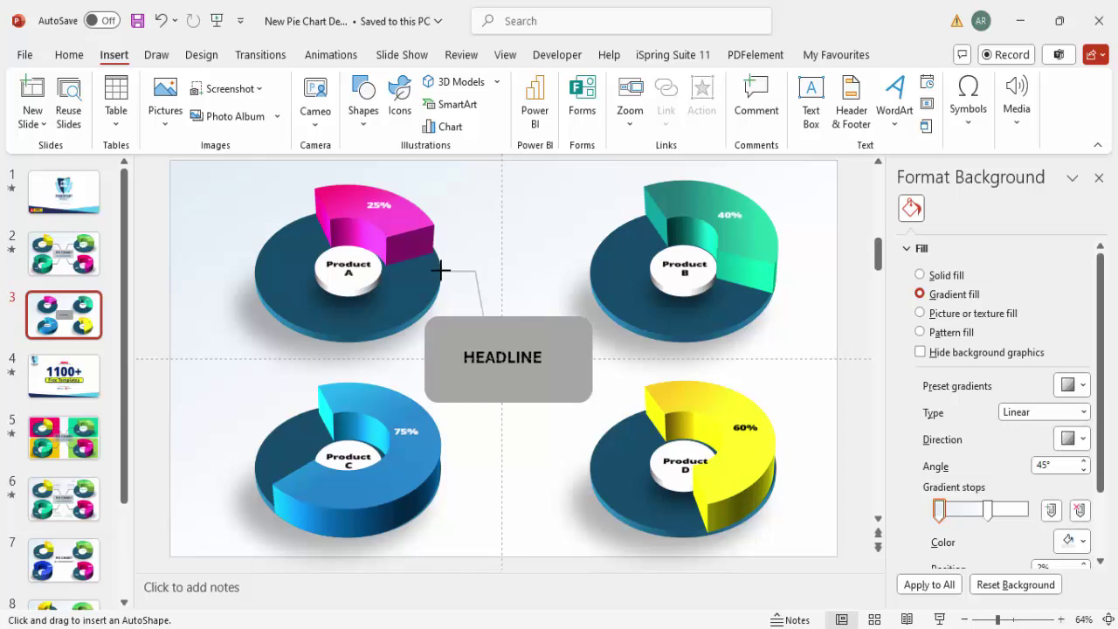
double_click(440, 270)
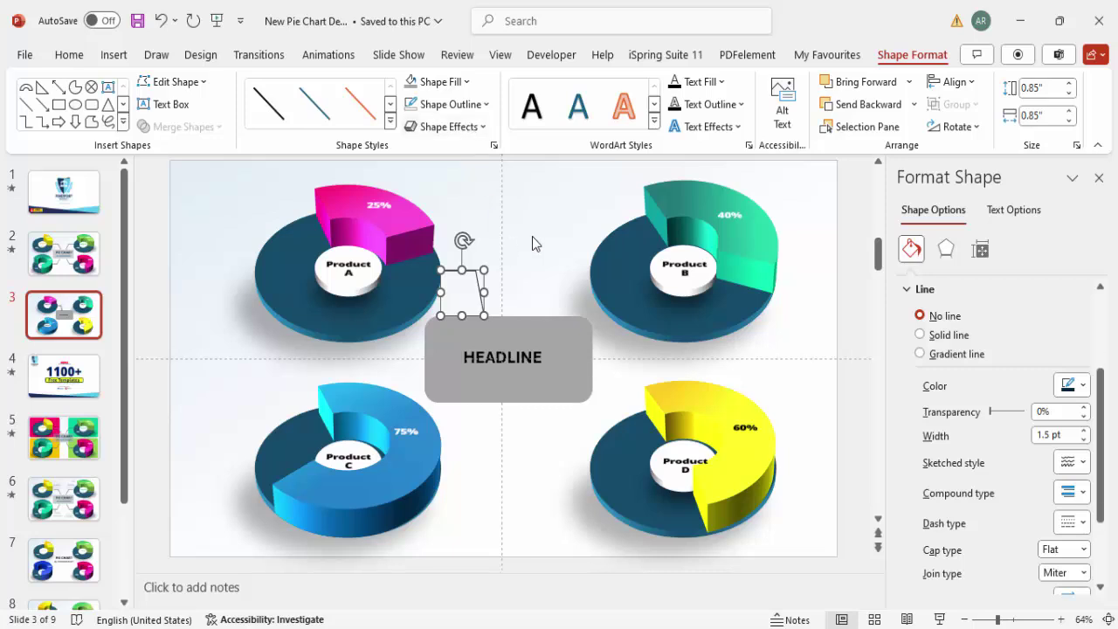